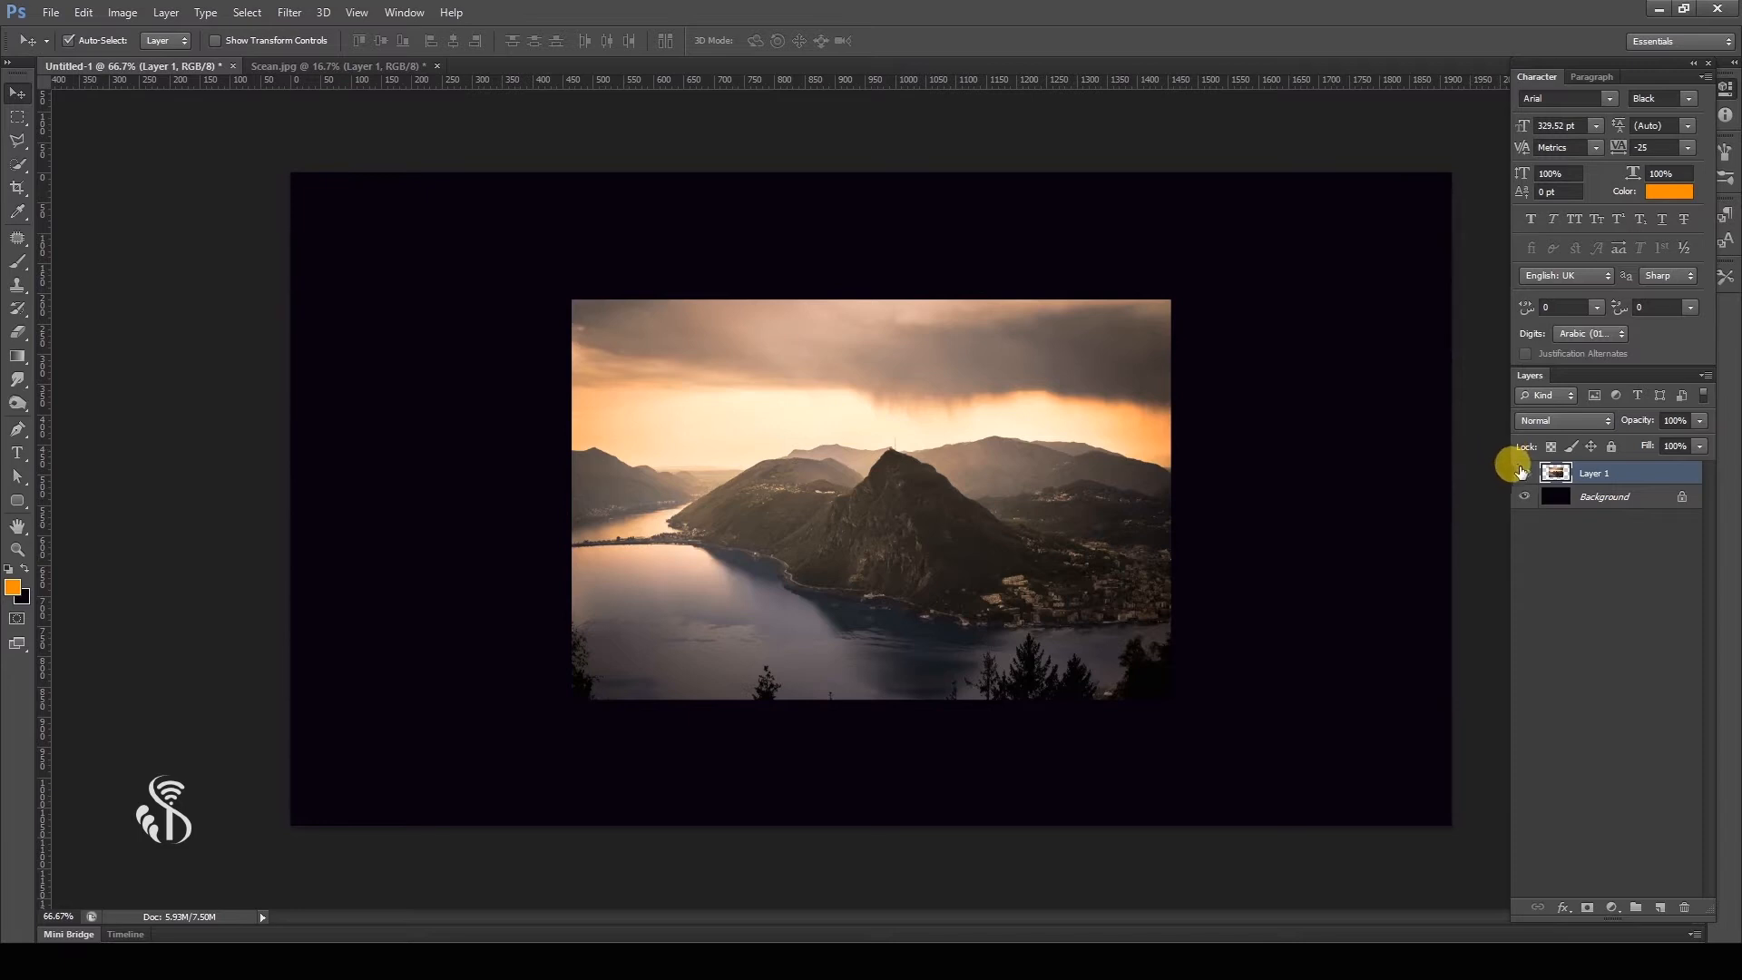
# - Draw an orange rounded rectangle about 837 × 503 px with a 50 px radius, and place its layer below Layer 1
pyautogui.click(18, 500)
pyautogui.moveTo(672, 368); pyautogui.dragTo(1178, 671)
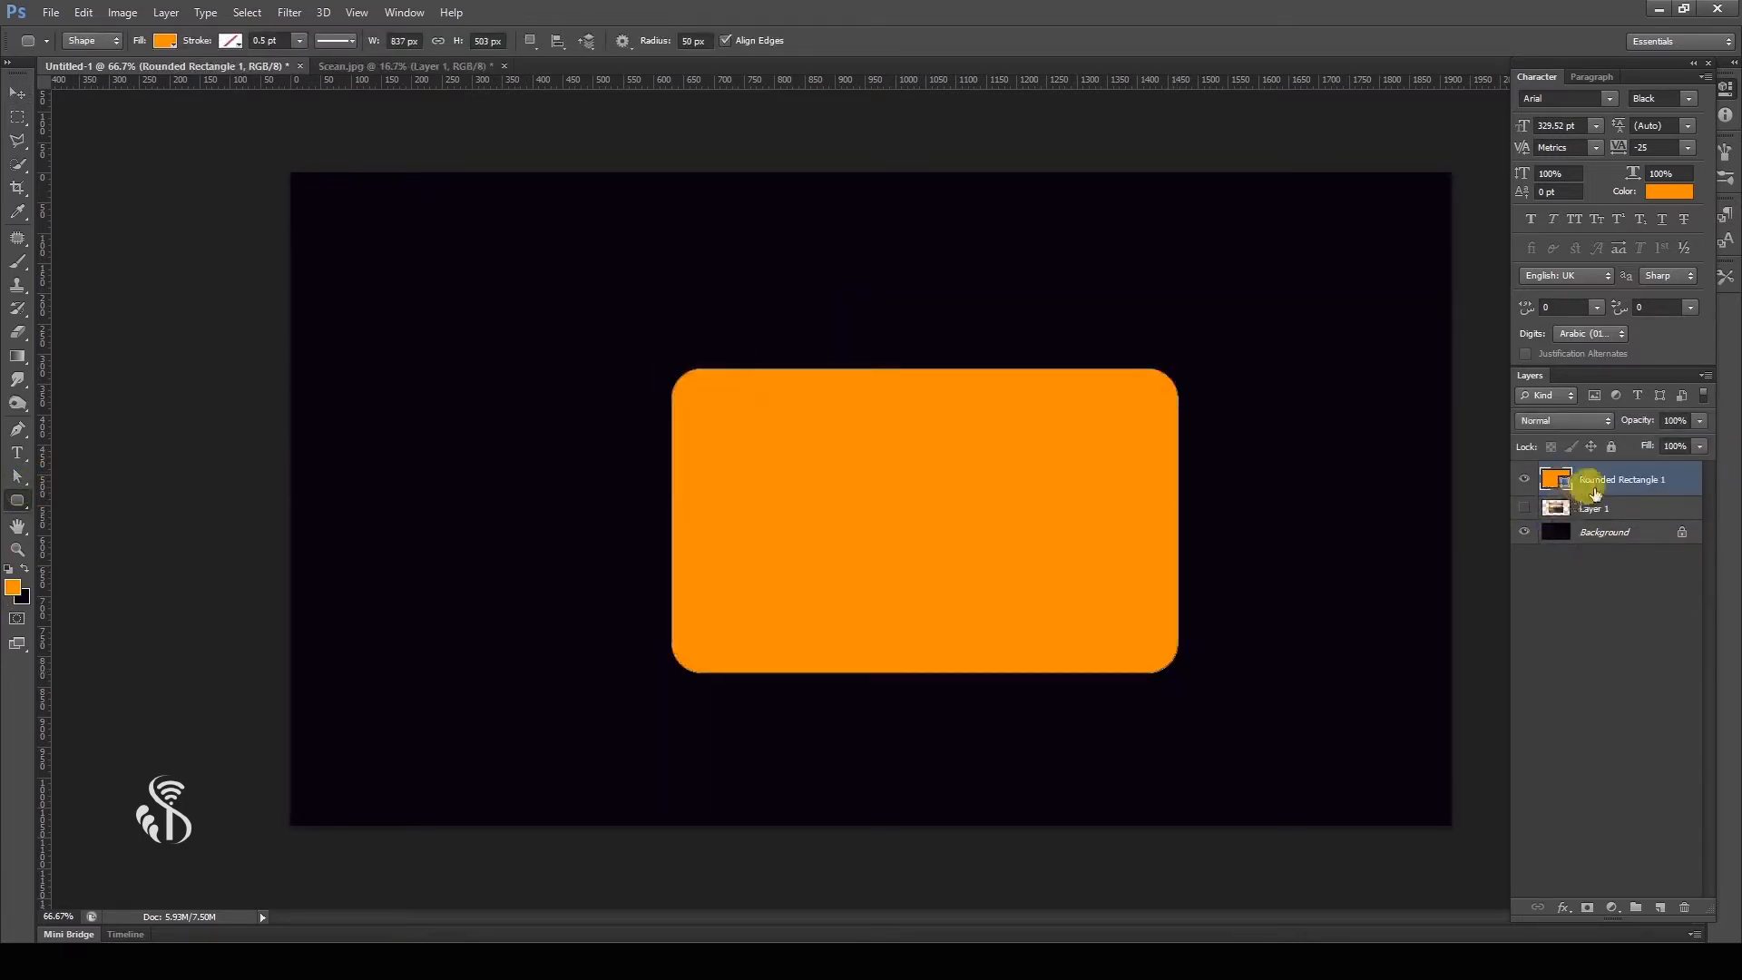
pyautogui.press('v')
pyautogui.moveTo(1662, 491); pyautogui.dragTo(1652, 523)
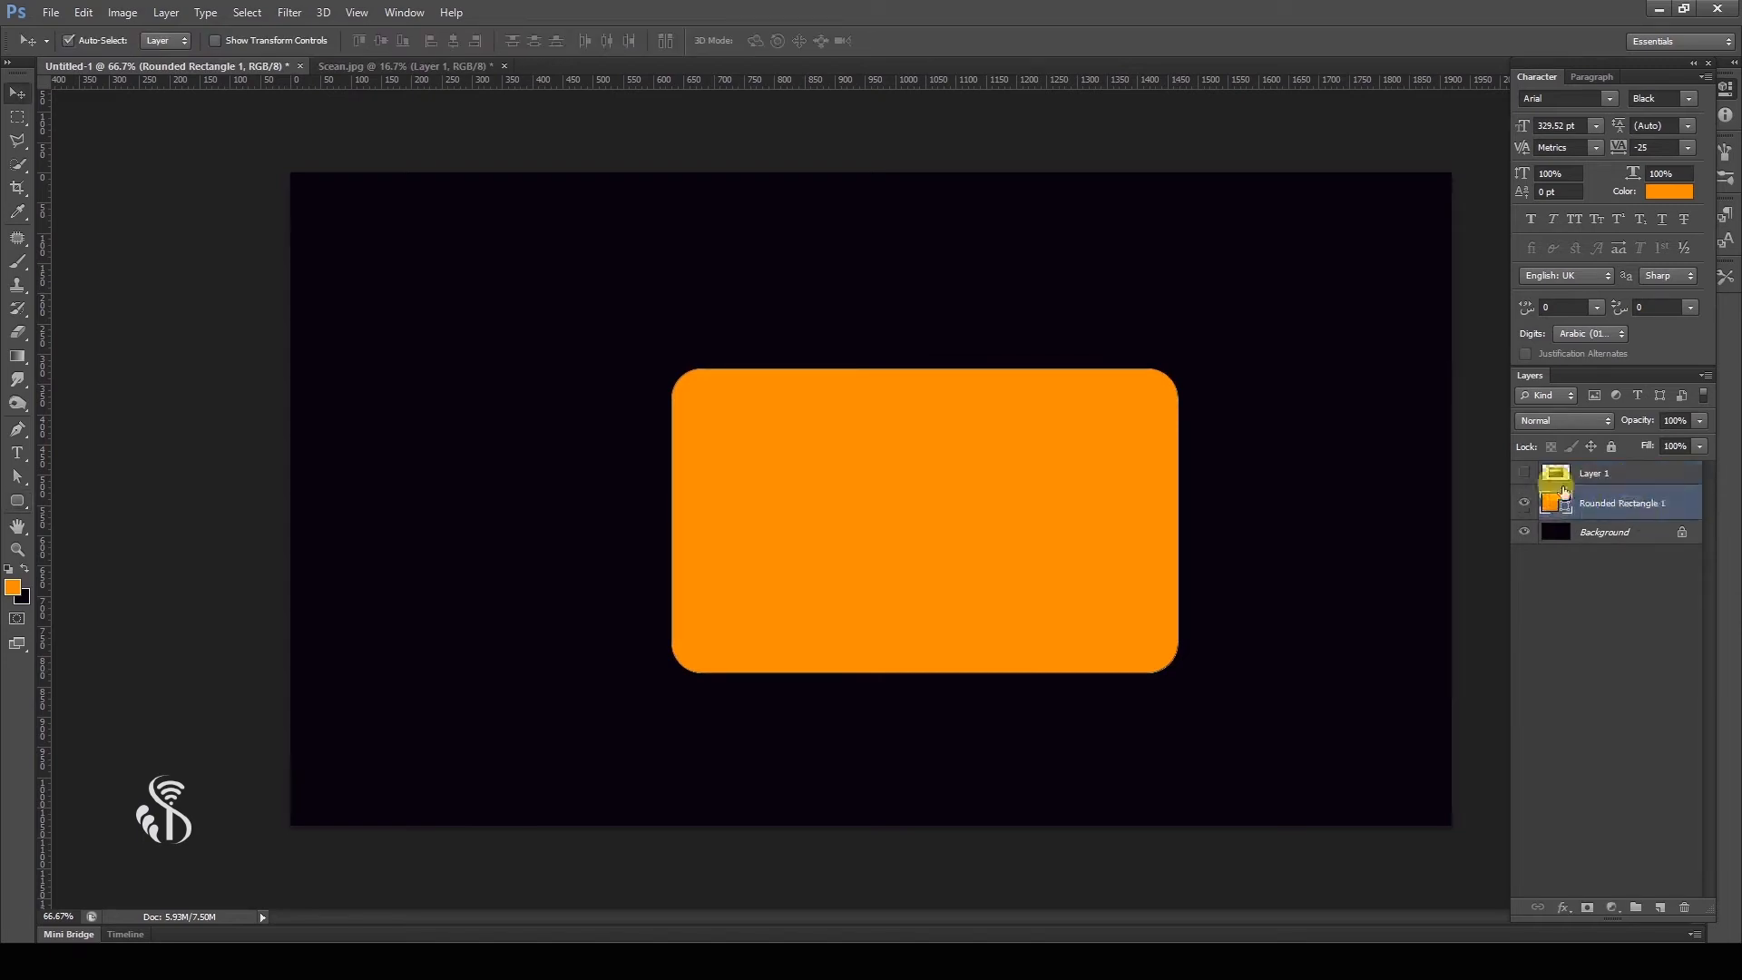
# - Show the Layer 1 photo and move it 125 px to the right so it covers the rounded rectangle
pyautogui.click(1523, 474)
pyautogui.click(1594, 473)
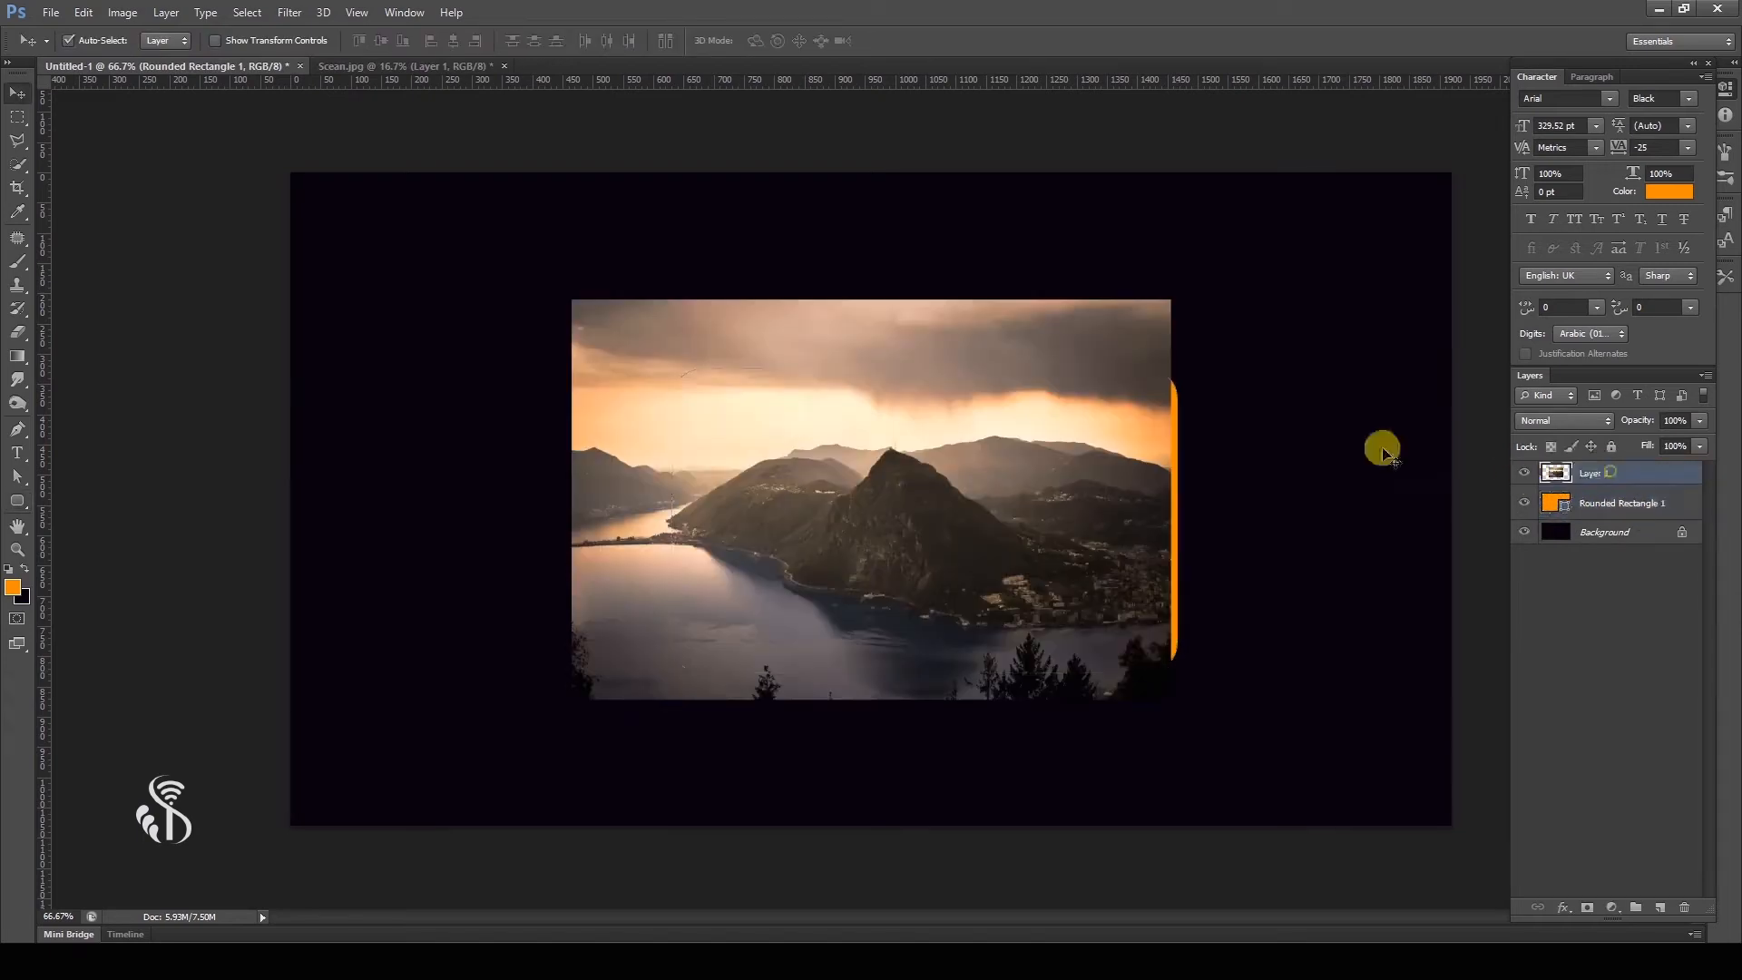
pyautogui.moveTo(1003, 335); pyautogui.dragTo(1073, 337)
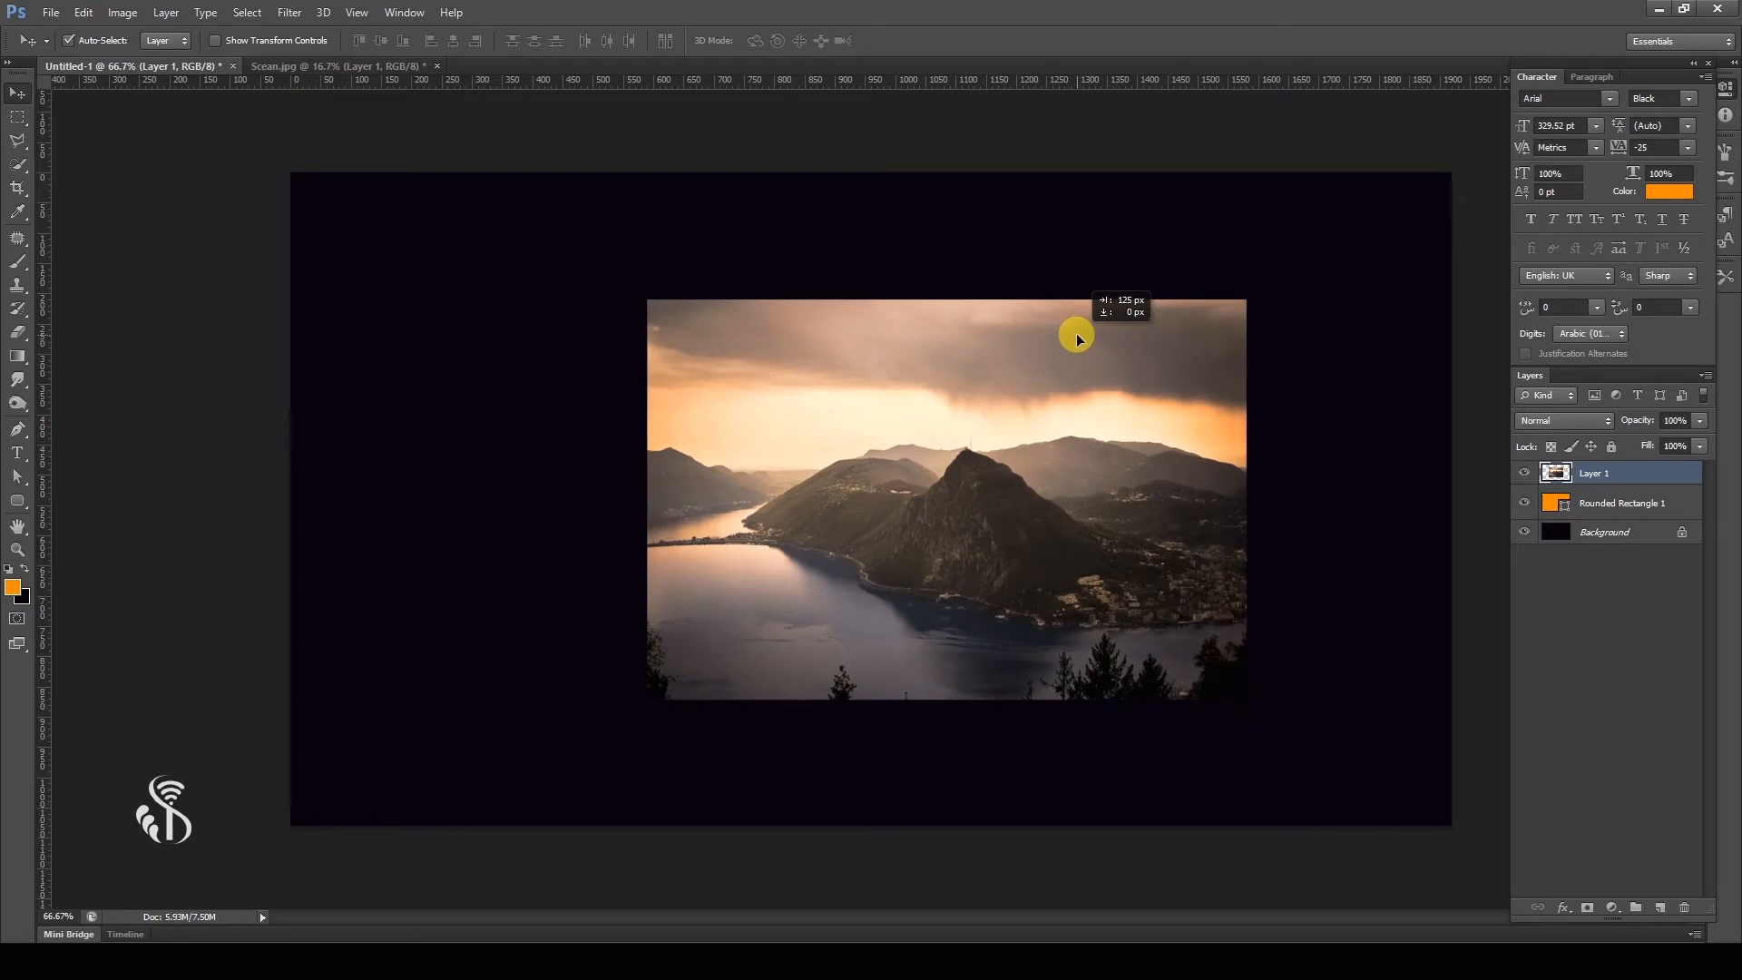
# - Examine how the photo and the rounded rectangle beneath it overlap by toggling the visibility of each layer
pyautogui.click(1524, 473)
pyautogui.click(1524, 474)
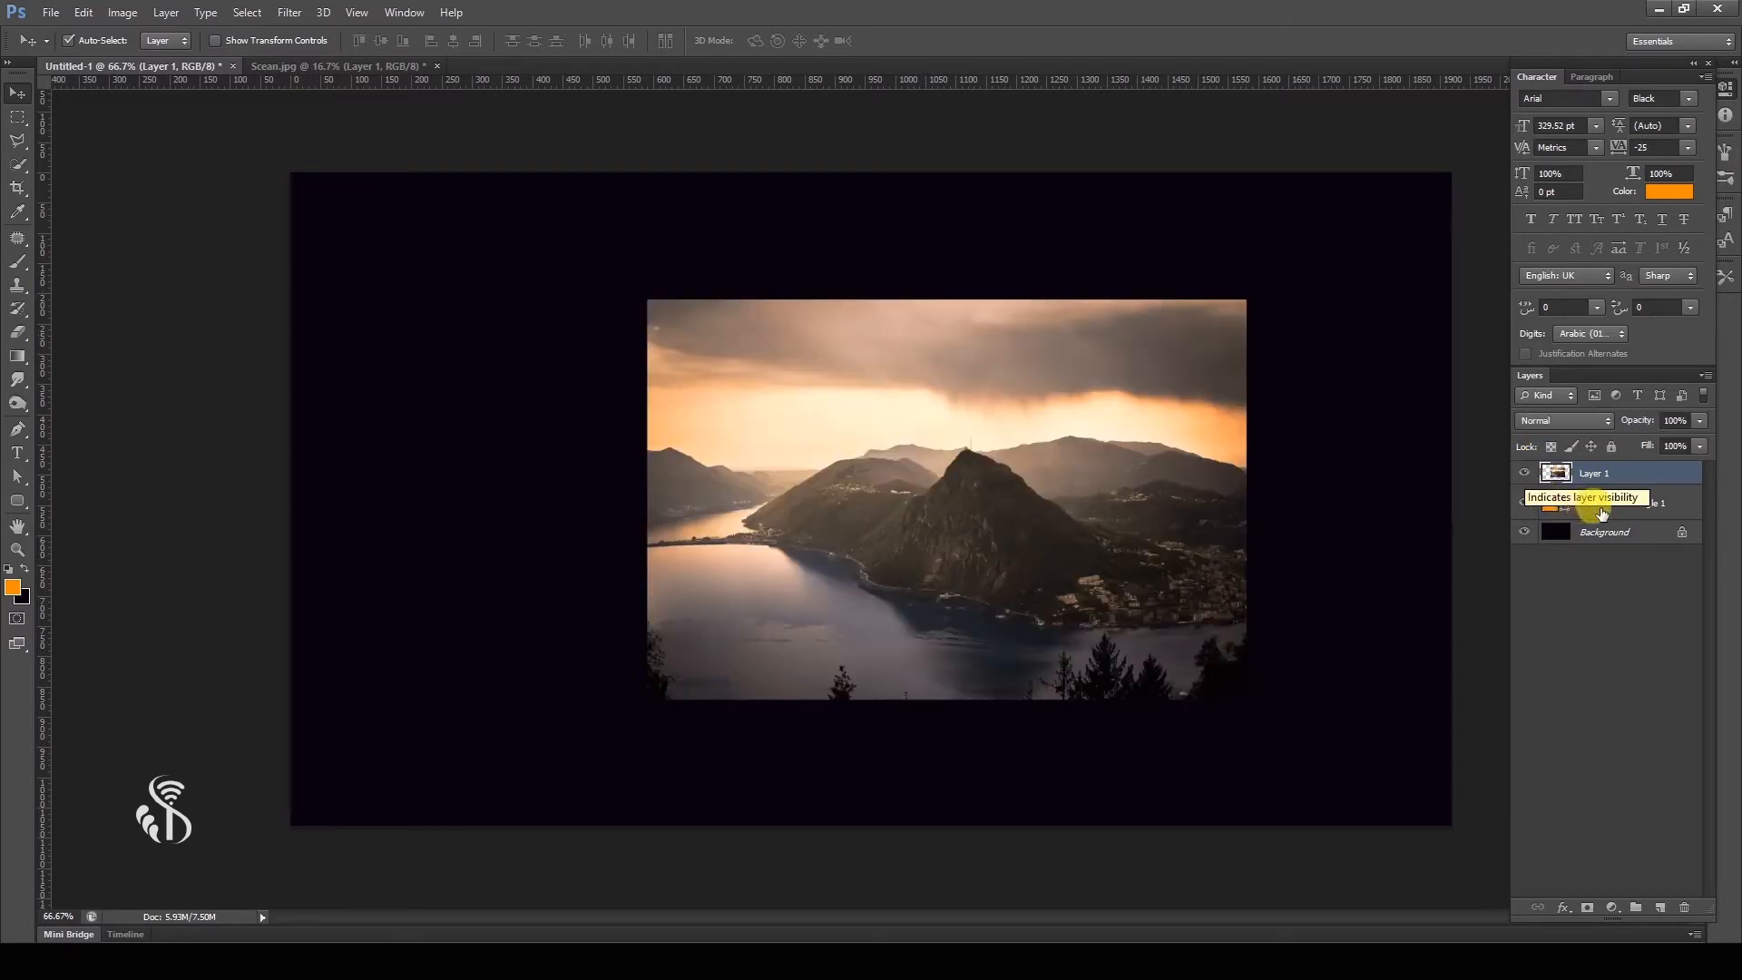
pyautogui.click(1547, 505)
pyautogui.click(1524, 473)
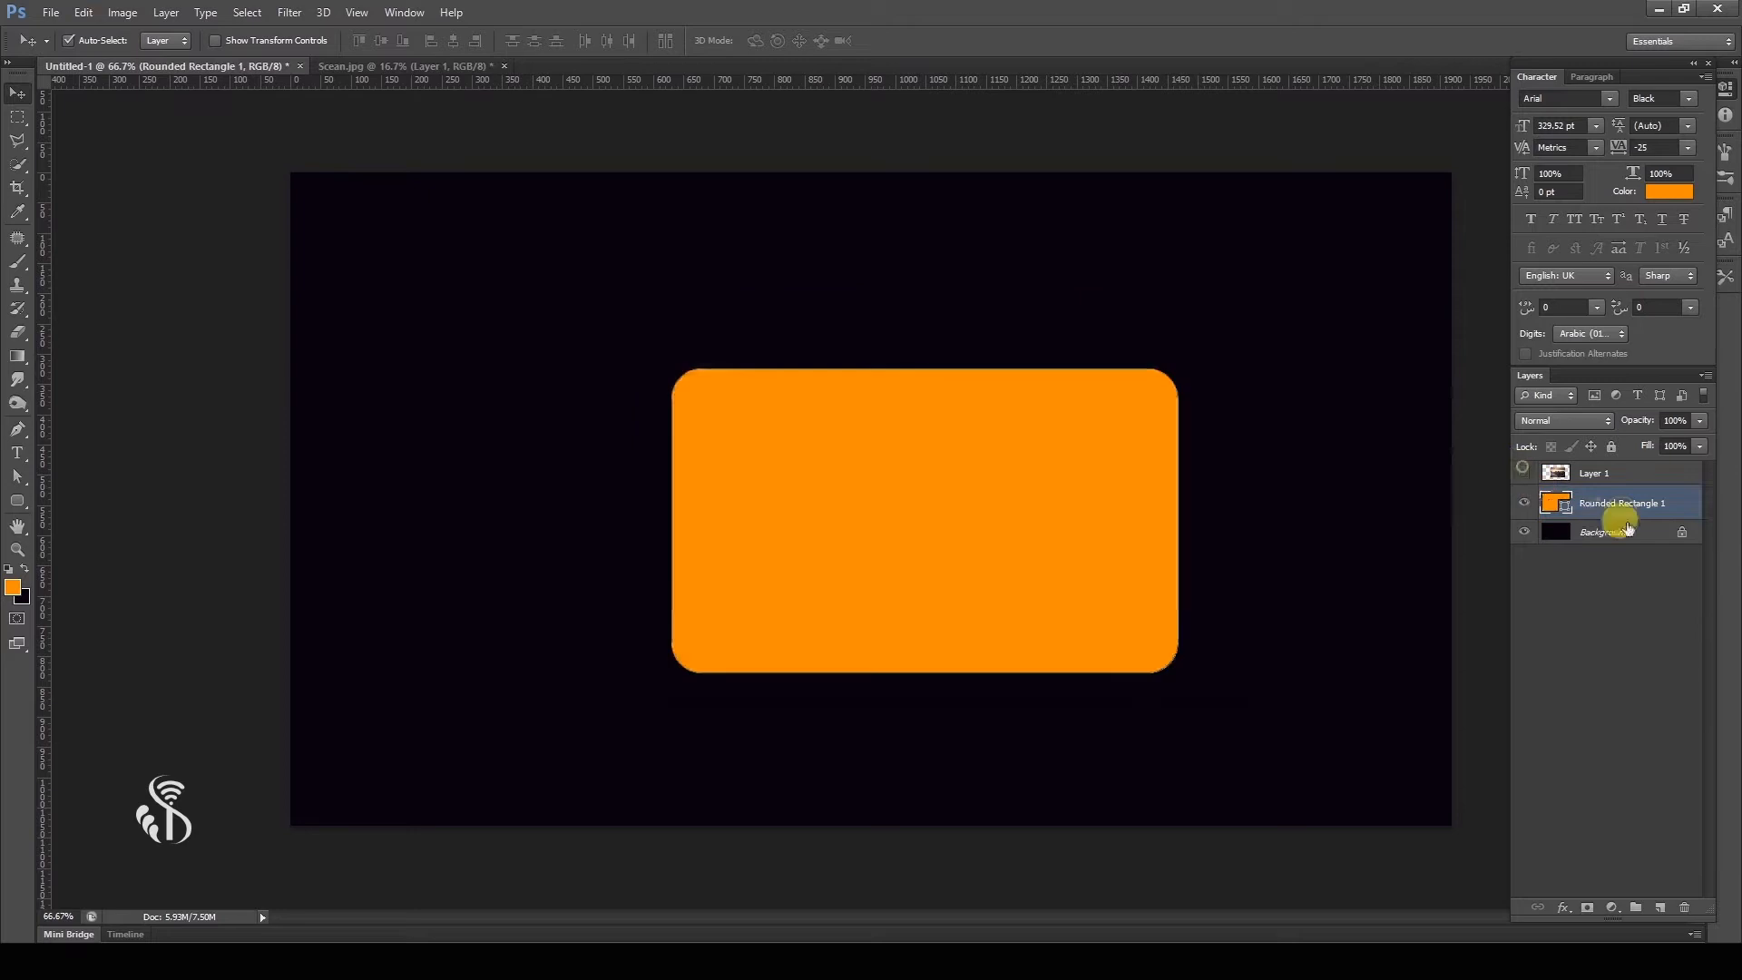
pyautogui.click(1526, 507)
pyautogui.click(1526, 507)
pyautogui.click(1590, 473)
pyautogui.click(1524, 472)
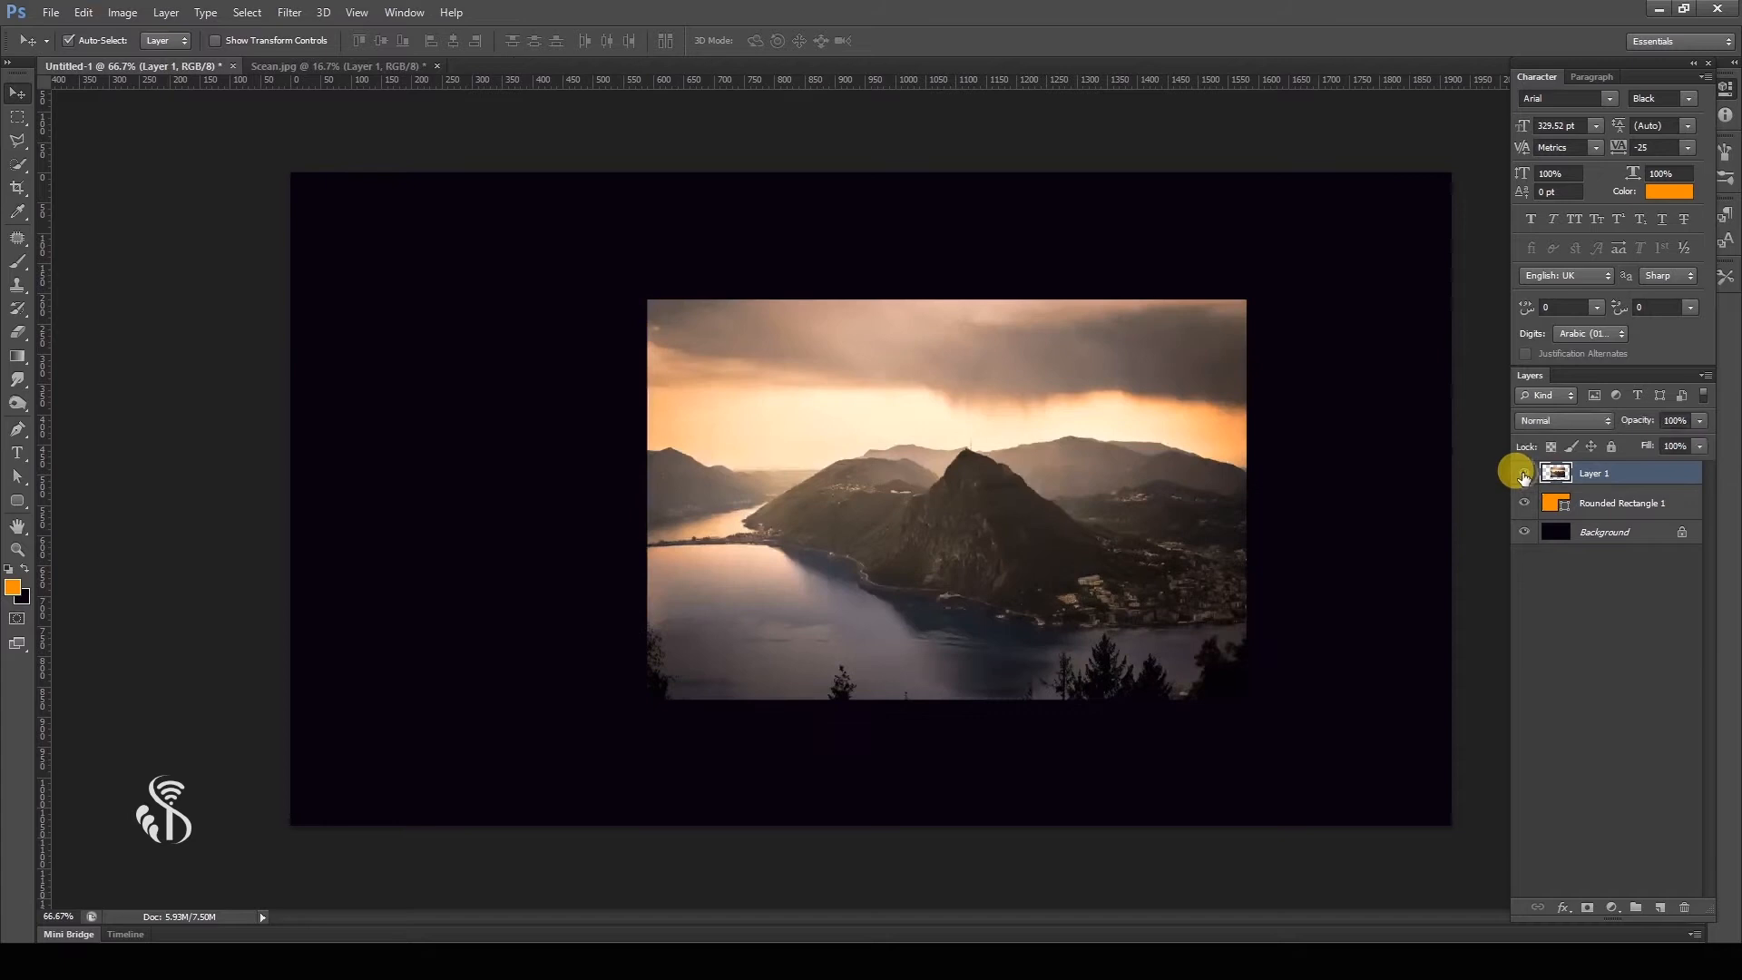
pyautogui.click(1524, 472)
pyautogui.click(1525, 473)
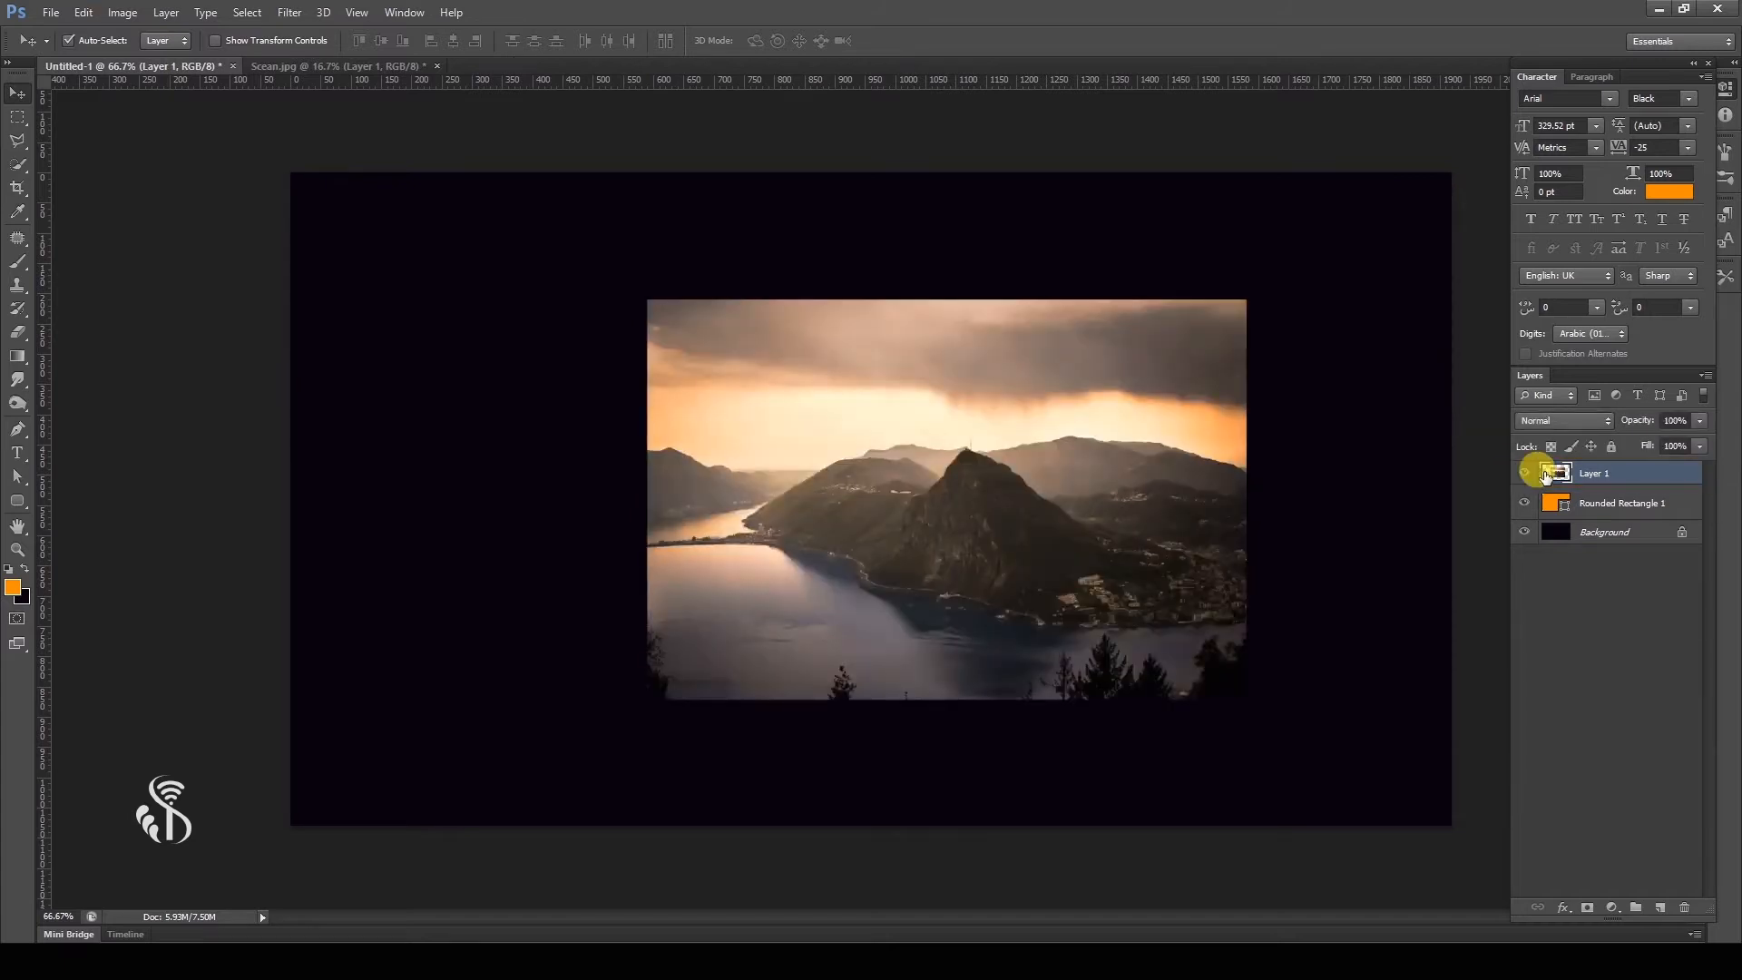
# - Try clipping the Layer 1 photo to the rounded rectangle layer directly below it
pyautogui.click(1661, 497)
pyautogui.click(1653, 476)
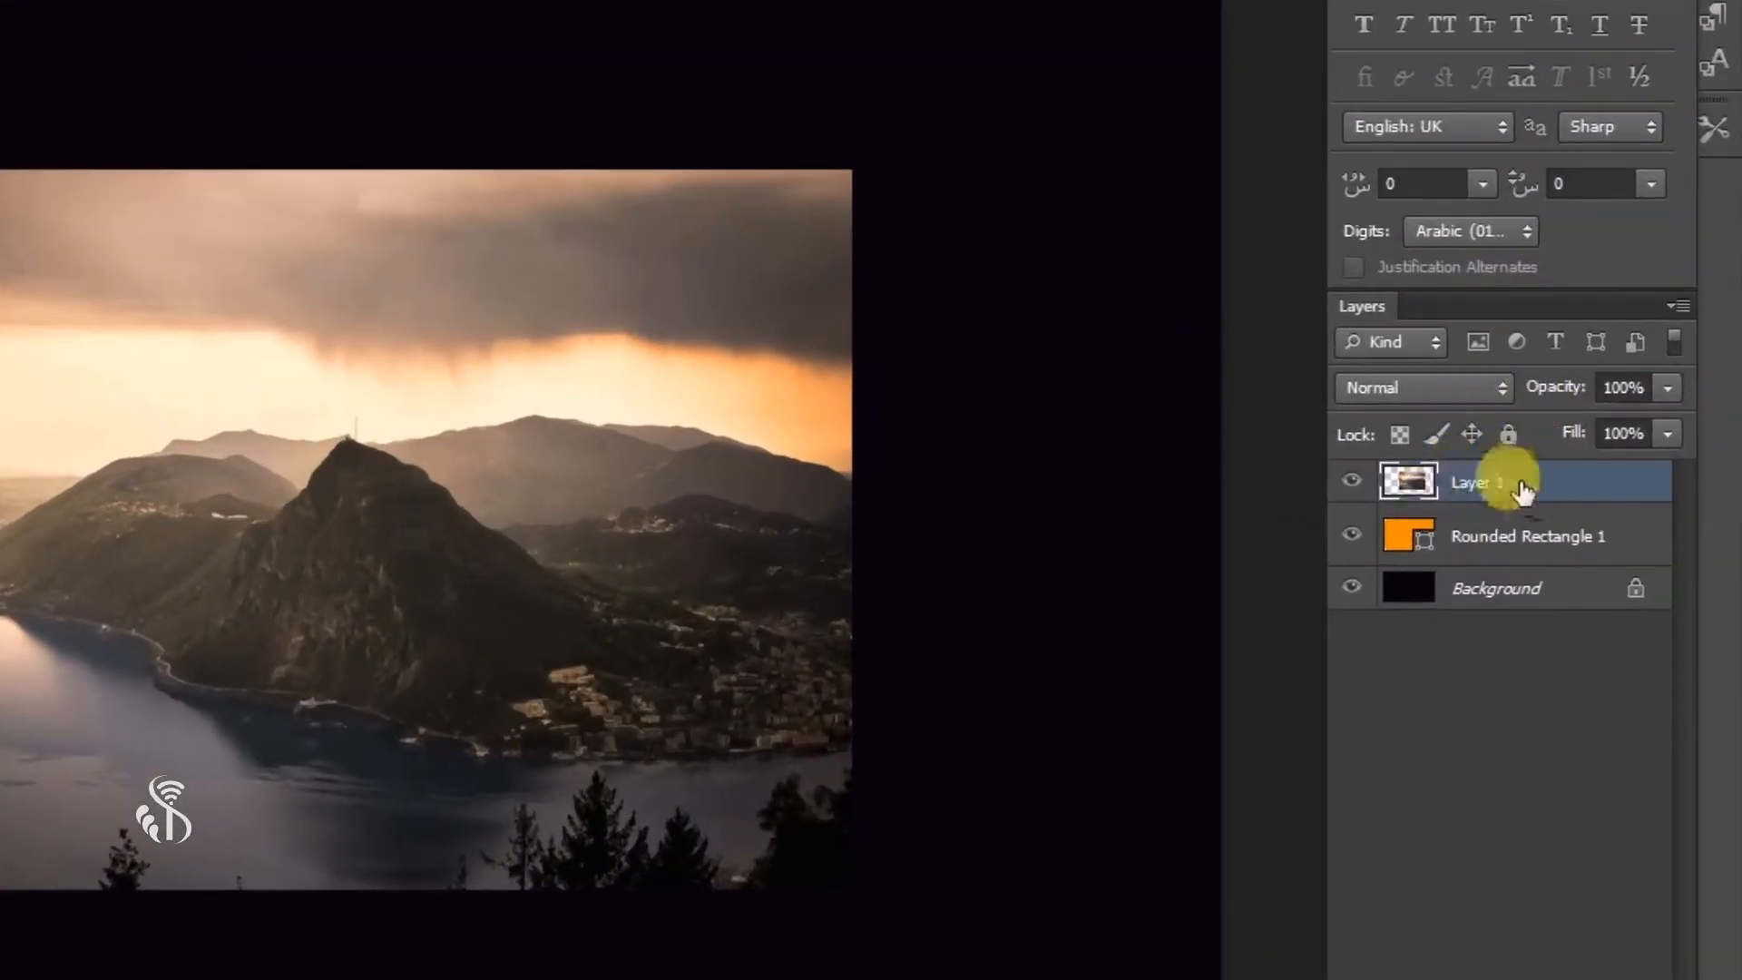
pyautogui.rightClick(1539, 480)
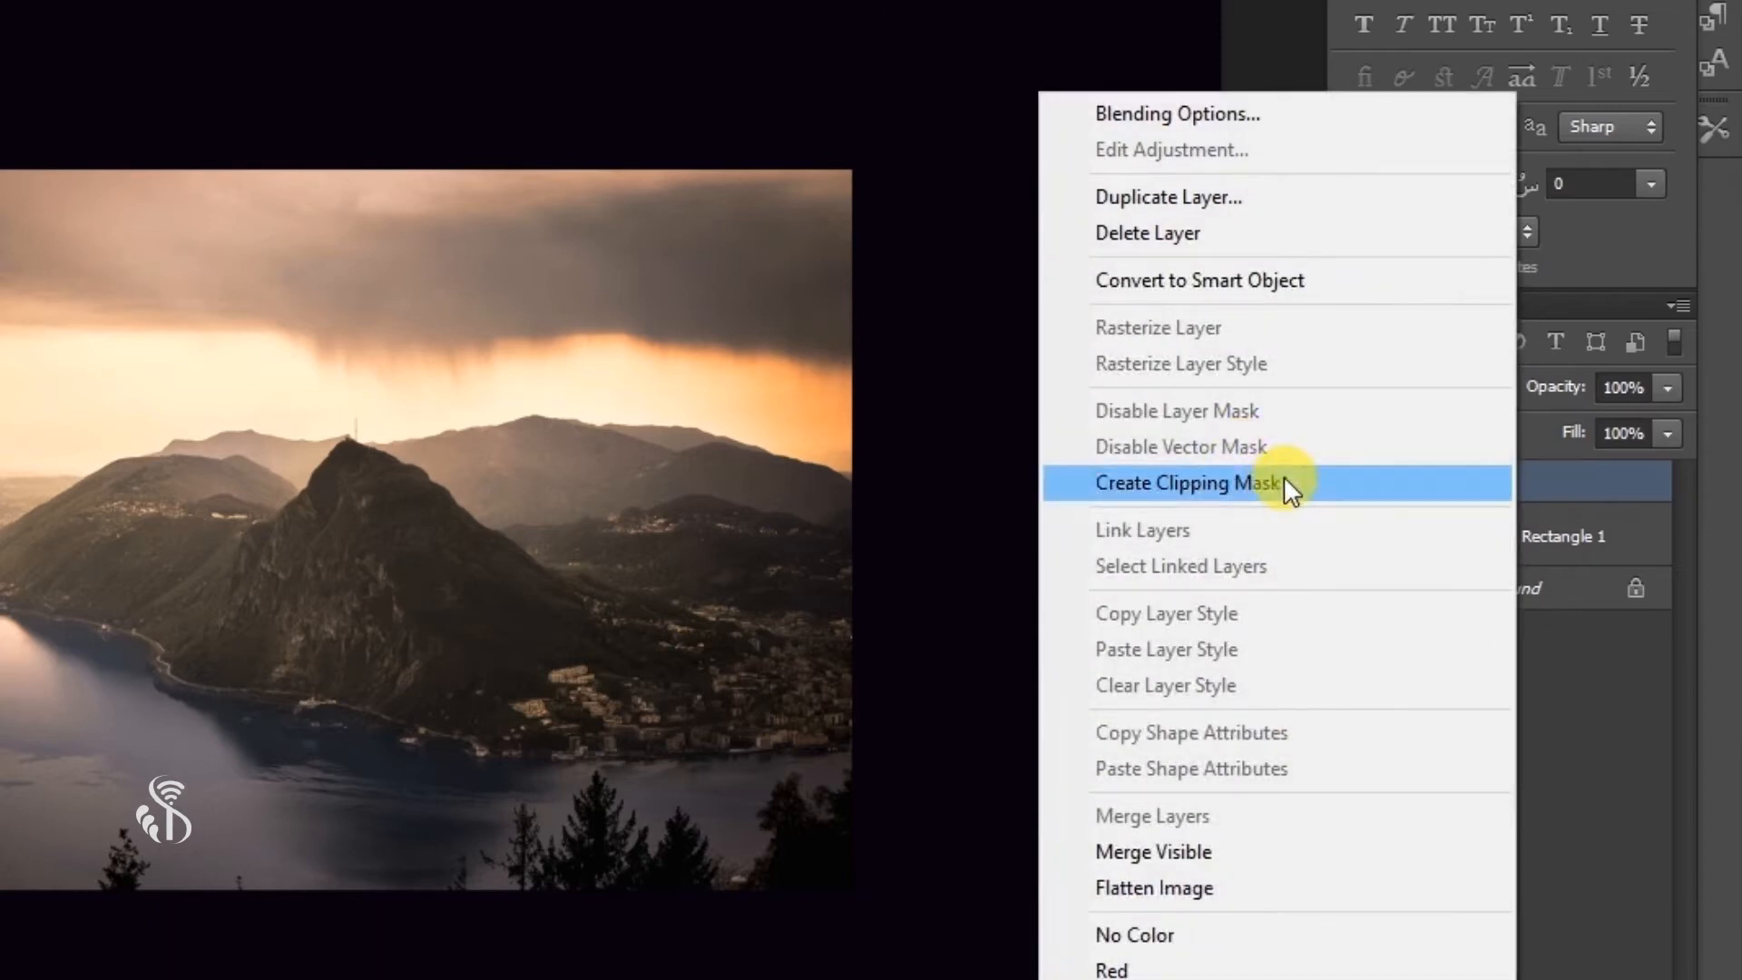
pyautogui.click(1352, 484)
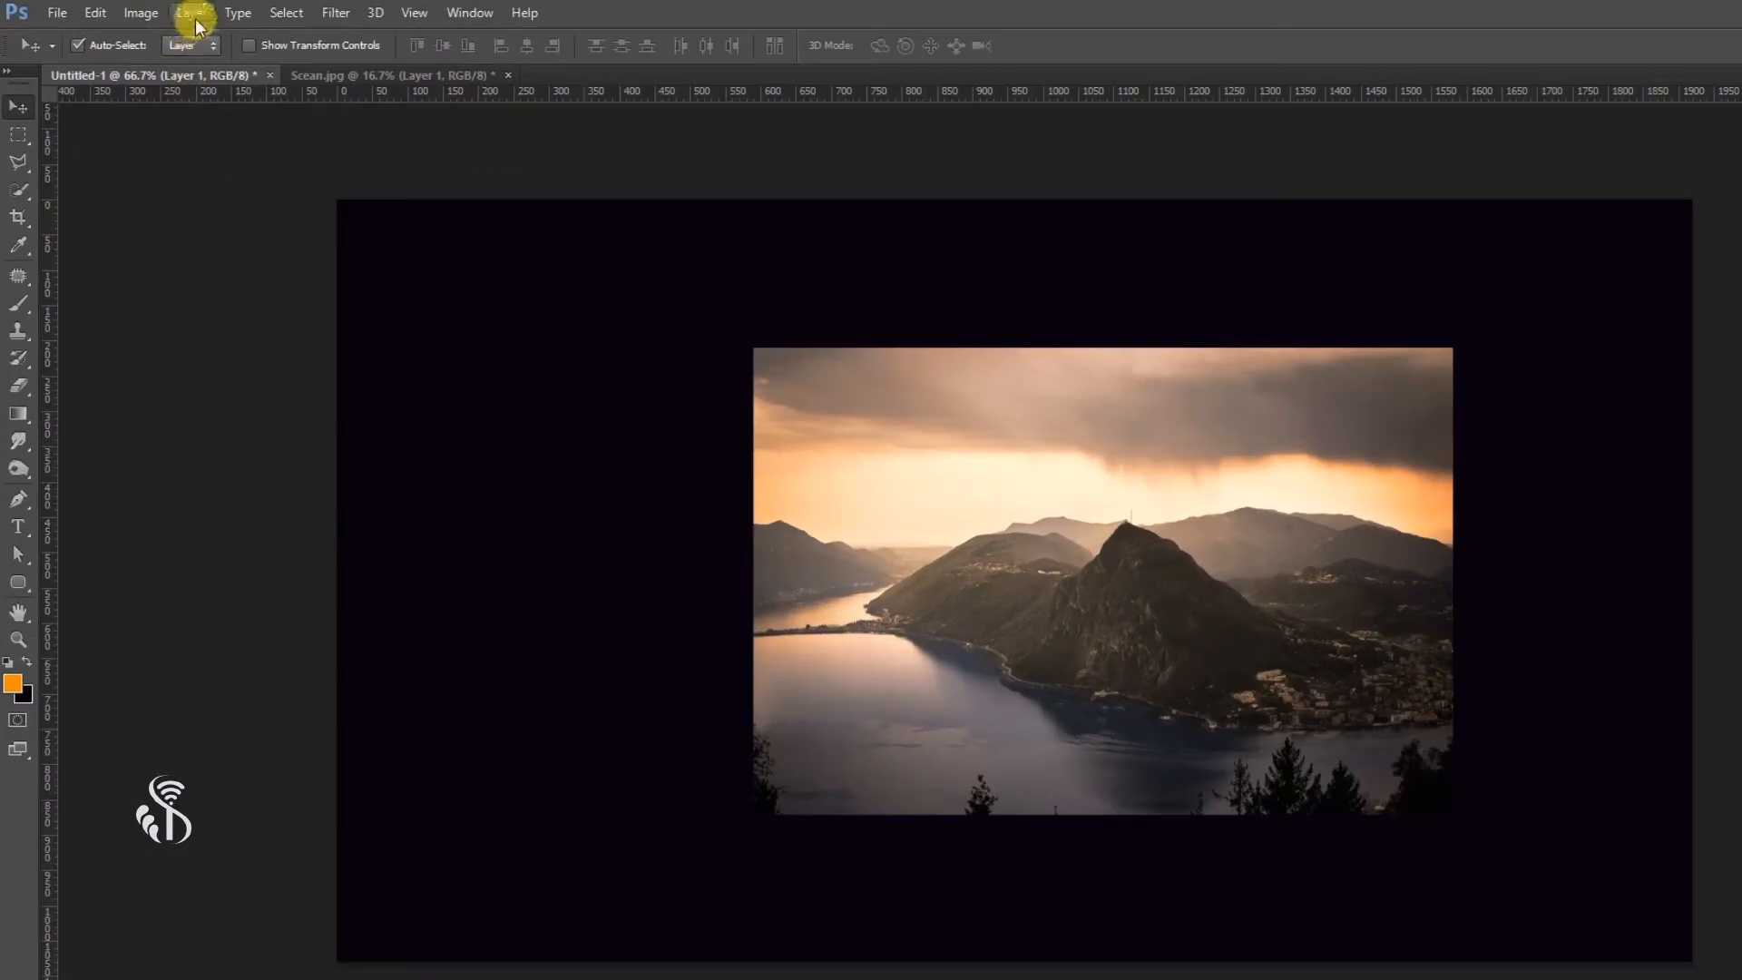
# - Create a clipping mask from Layer 1 on the rounded rectangle, release it, and create it again
pyautogui.click(166, 12)
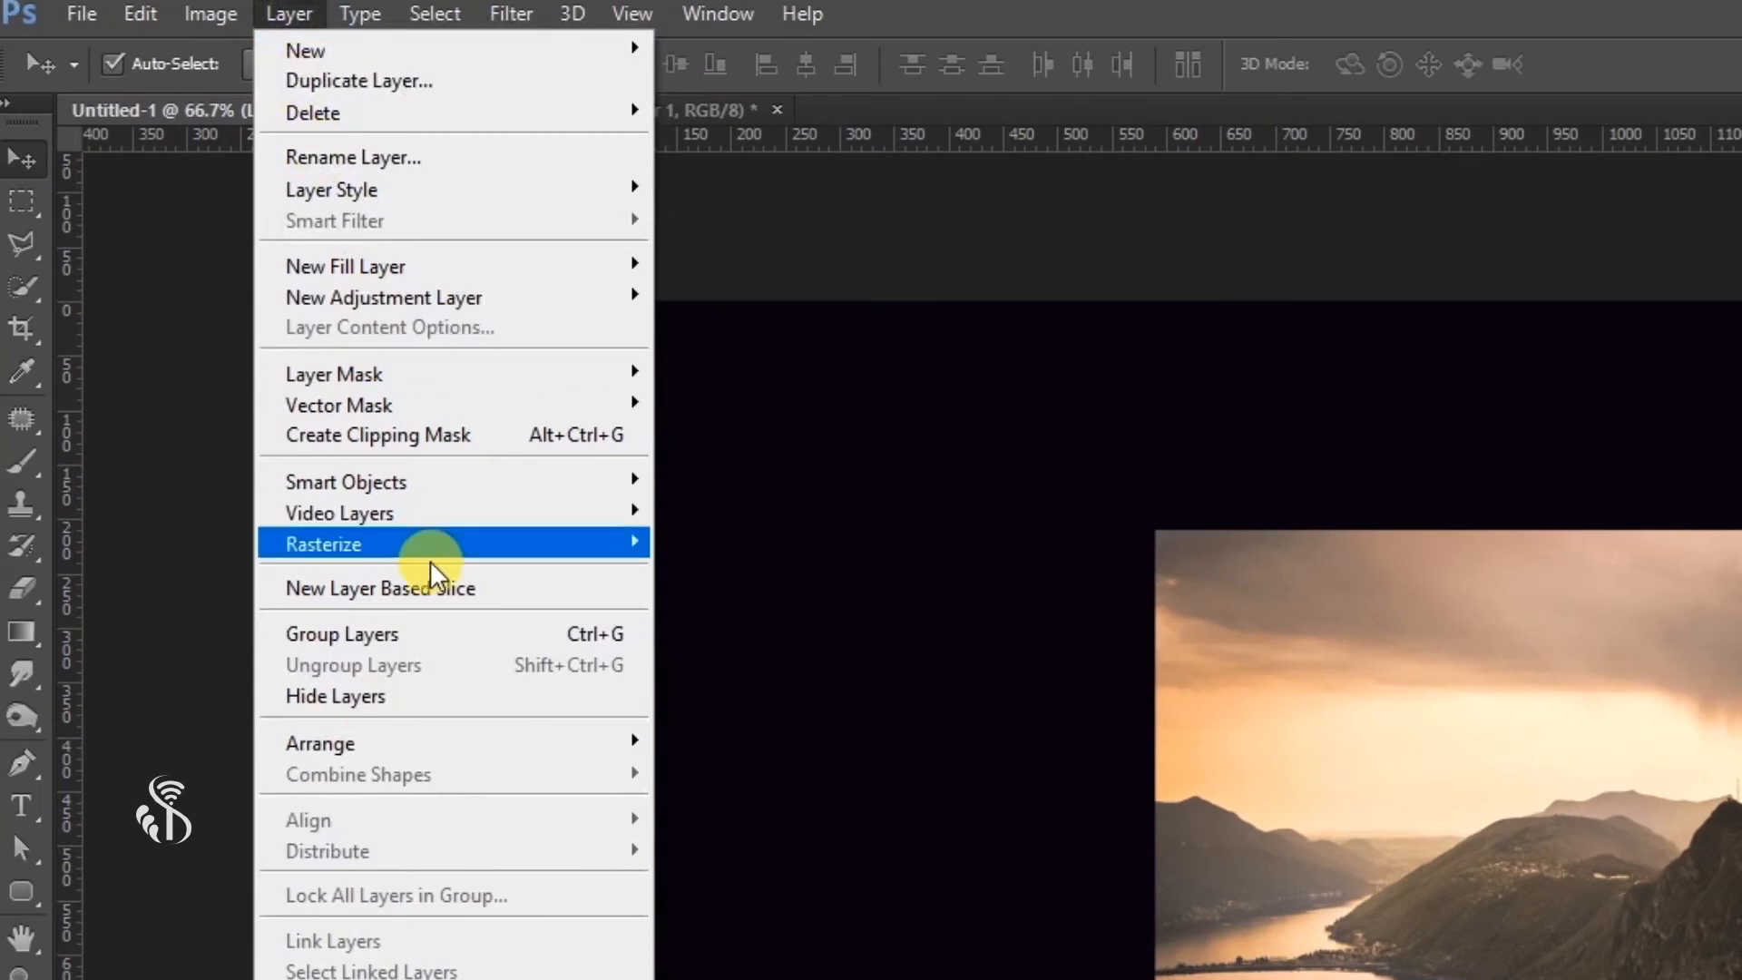
pyautogui.click(464, 451)
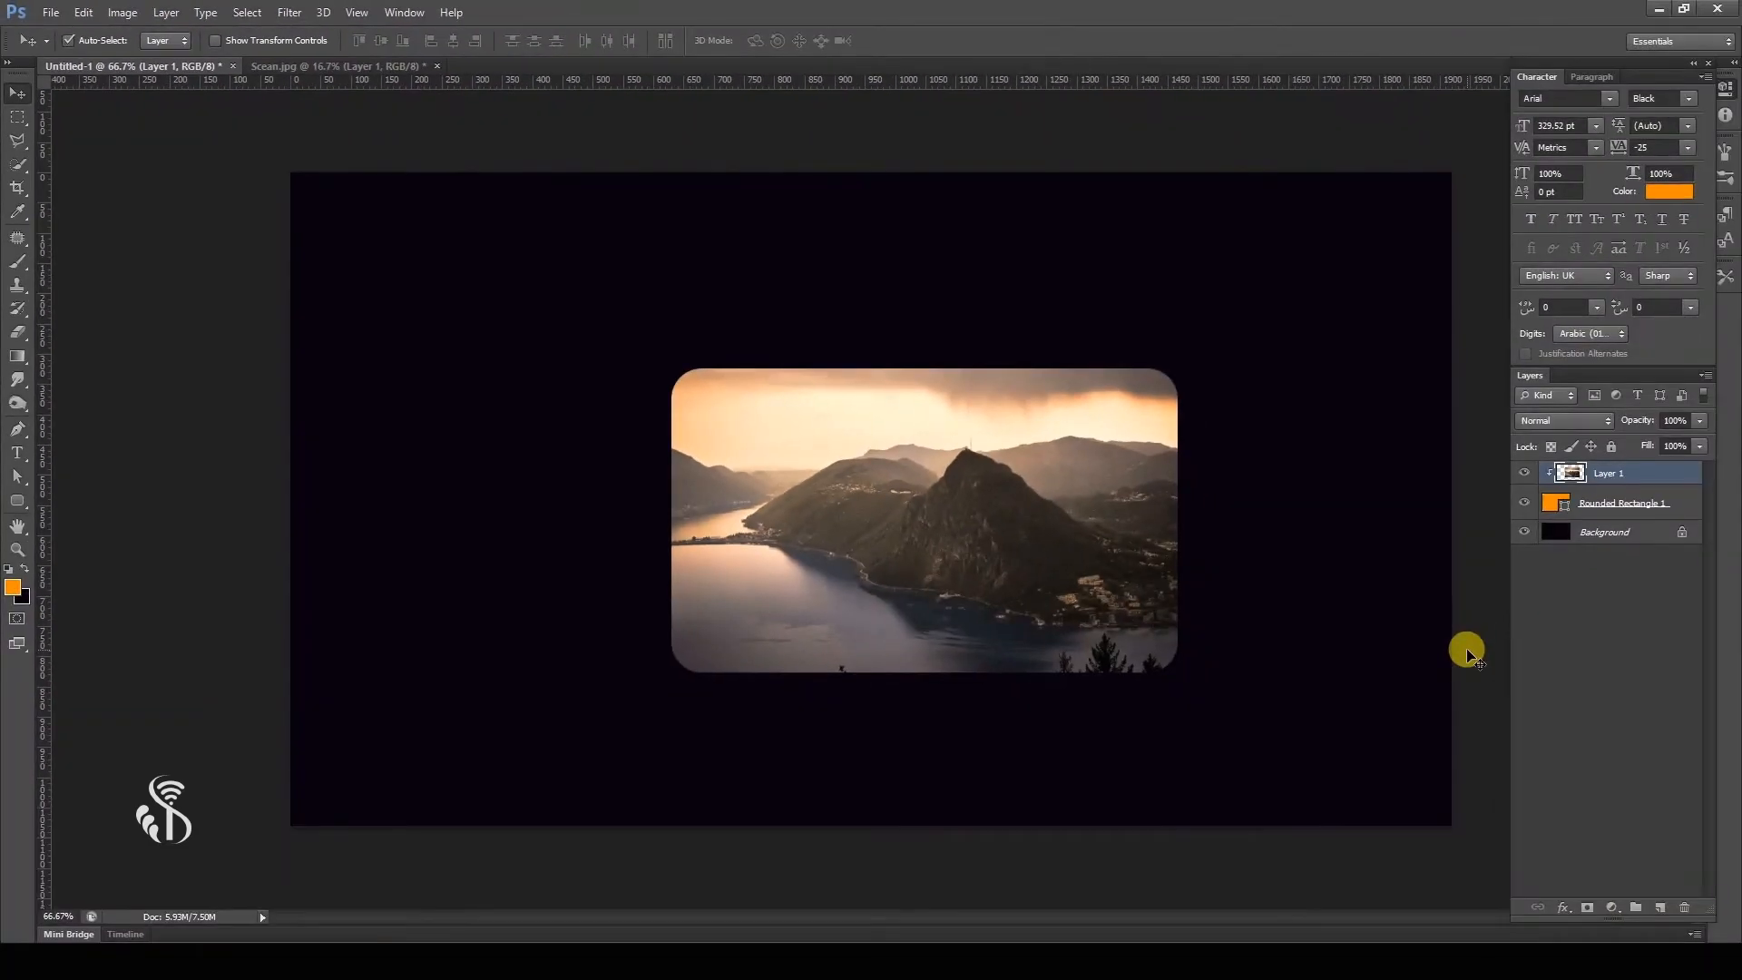
pyautogui.hotkey('ctrl', 'alt', 'g')
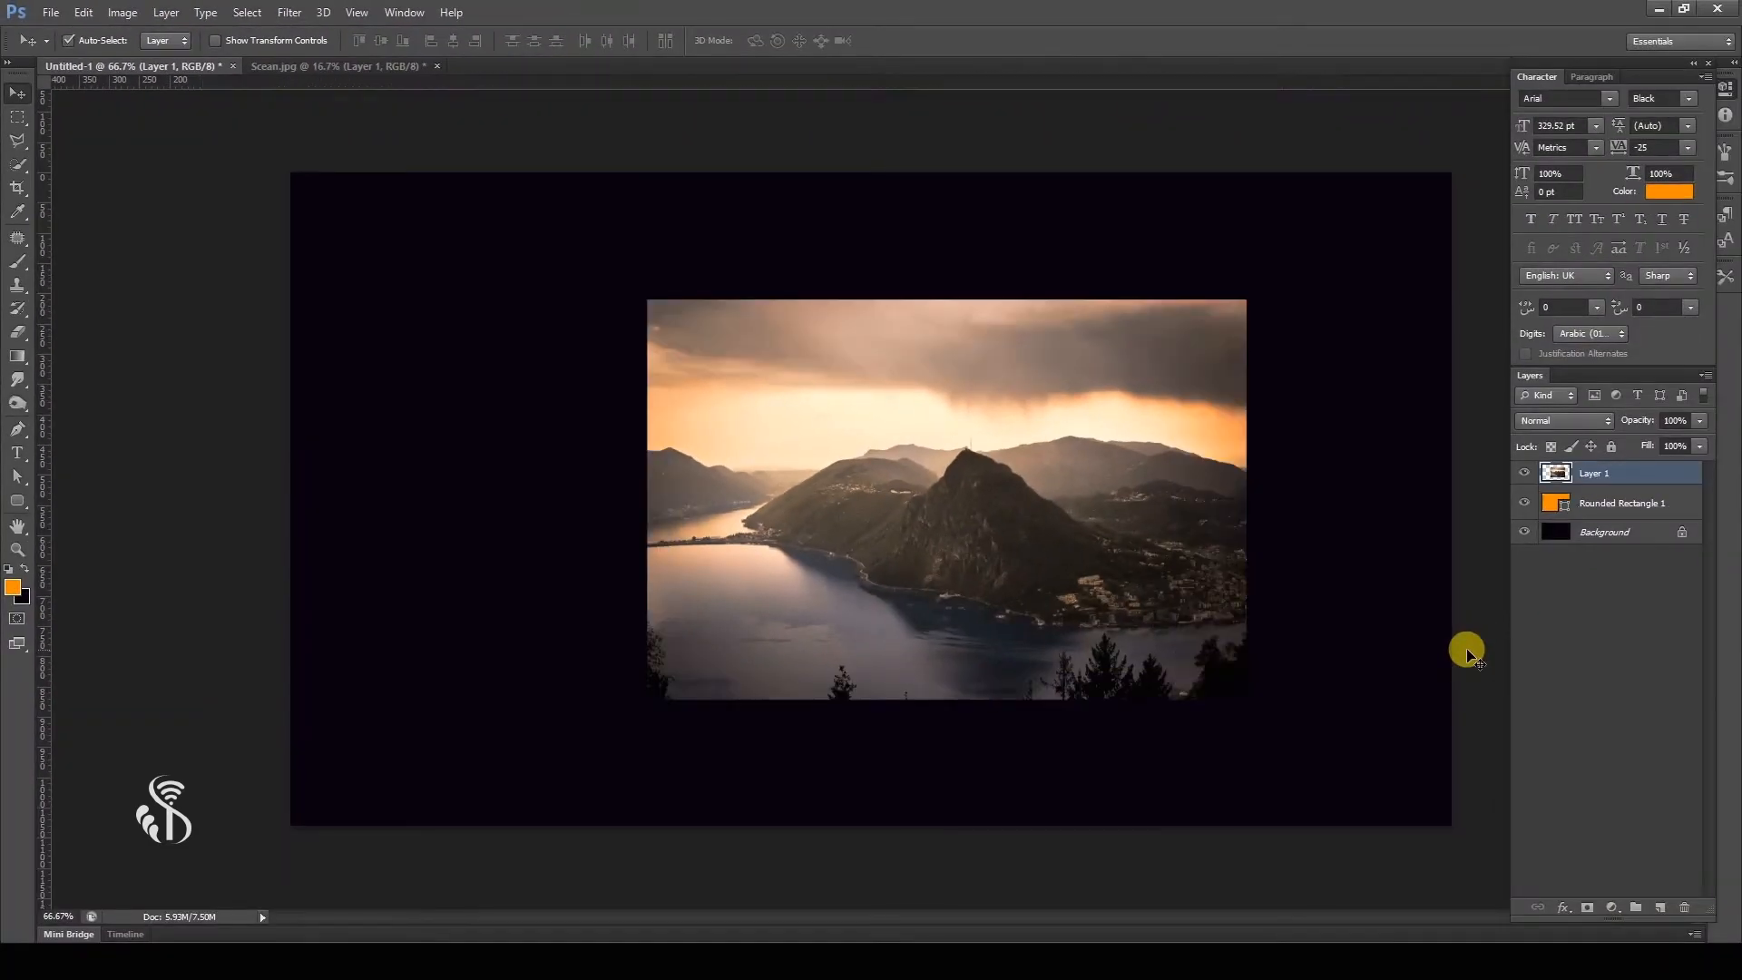
pyautogui.keyDown('alt'); pyautogui.click(1597, 487); pyautogui.keyUp('alt')
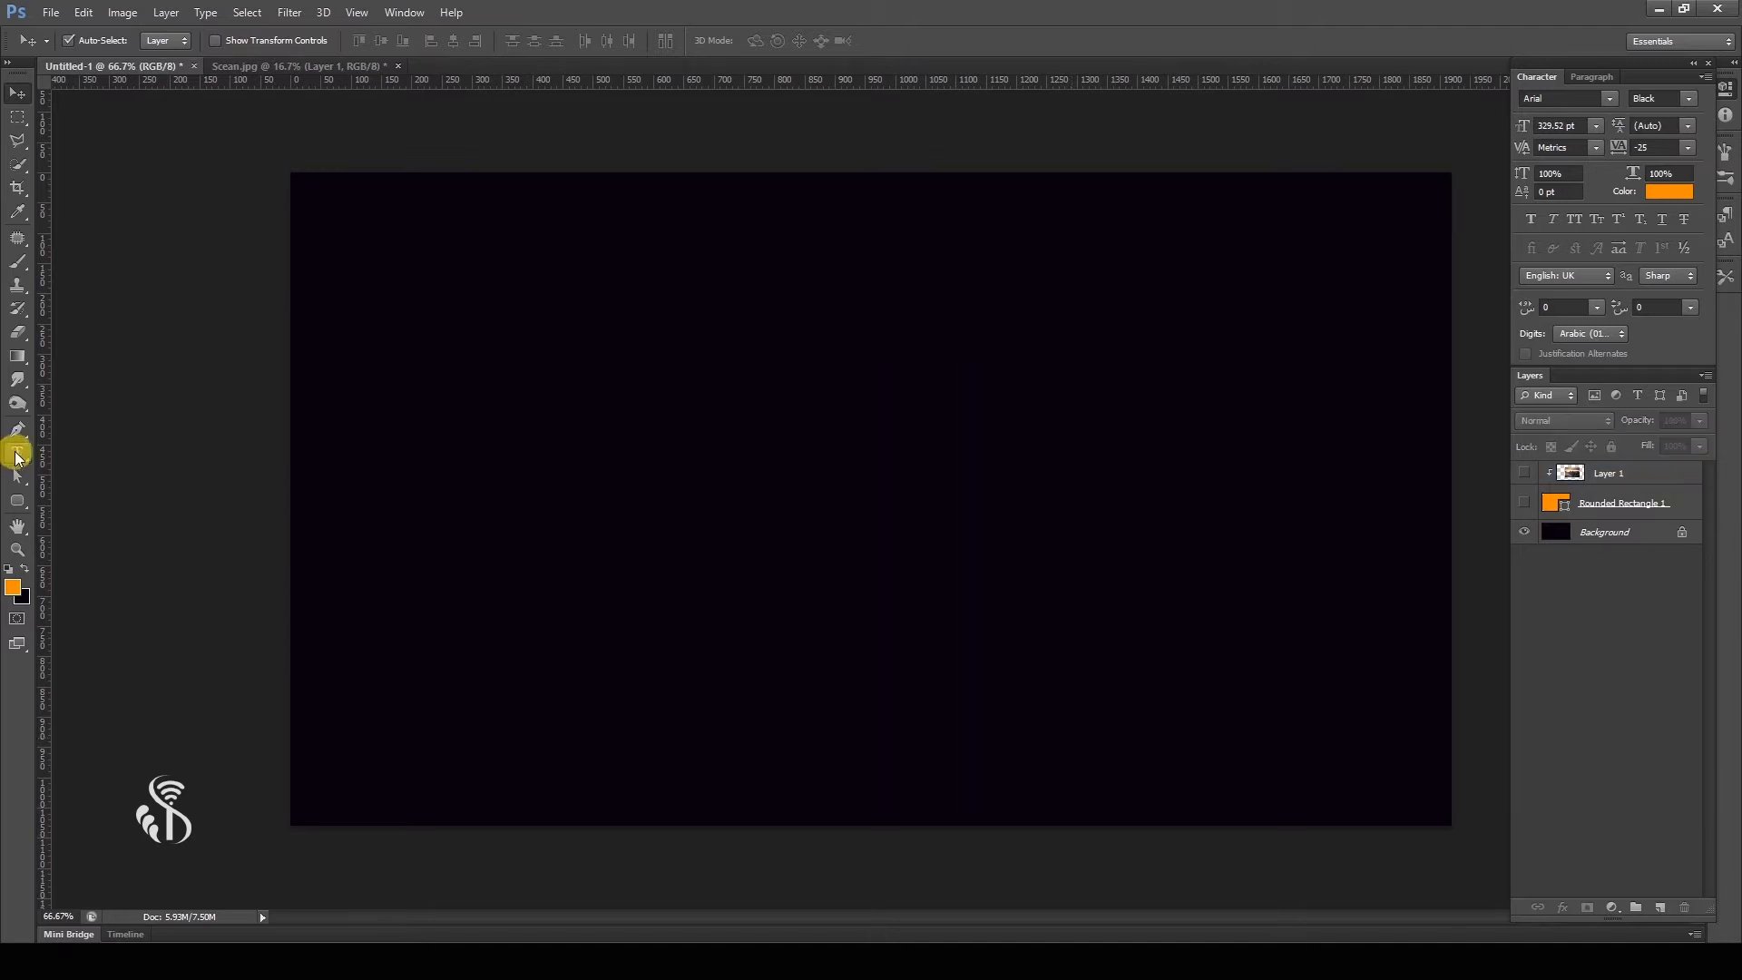
# - Add the text IMAGE in orange Arial Black at 329.52 pt, and move it about 327 px right and 42 px down
pyautogui.click(16, 452)
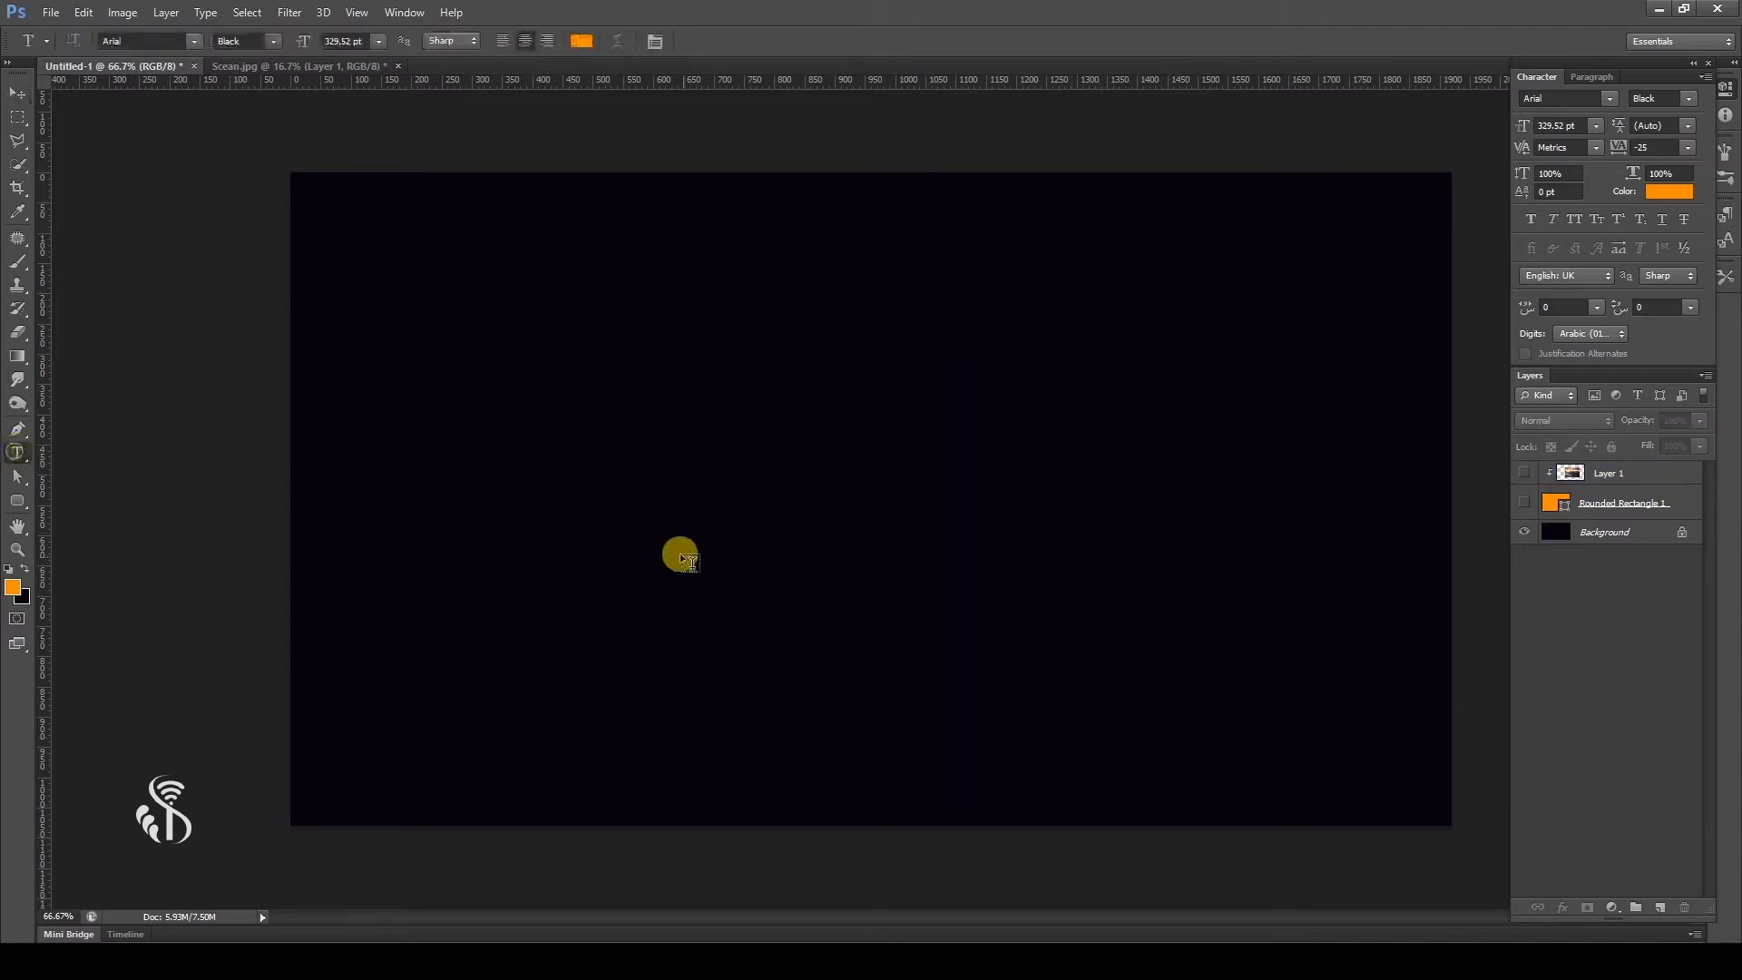
pyautogui.click(634, 522)
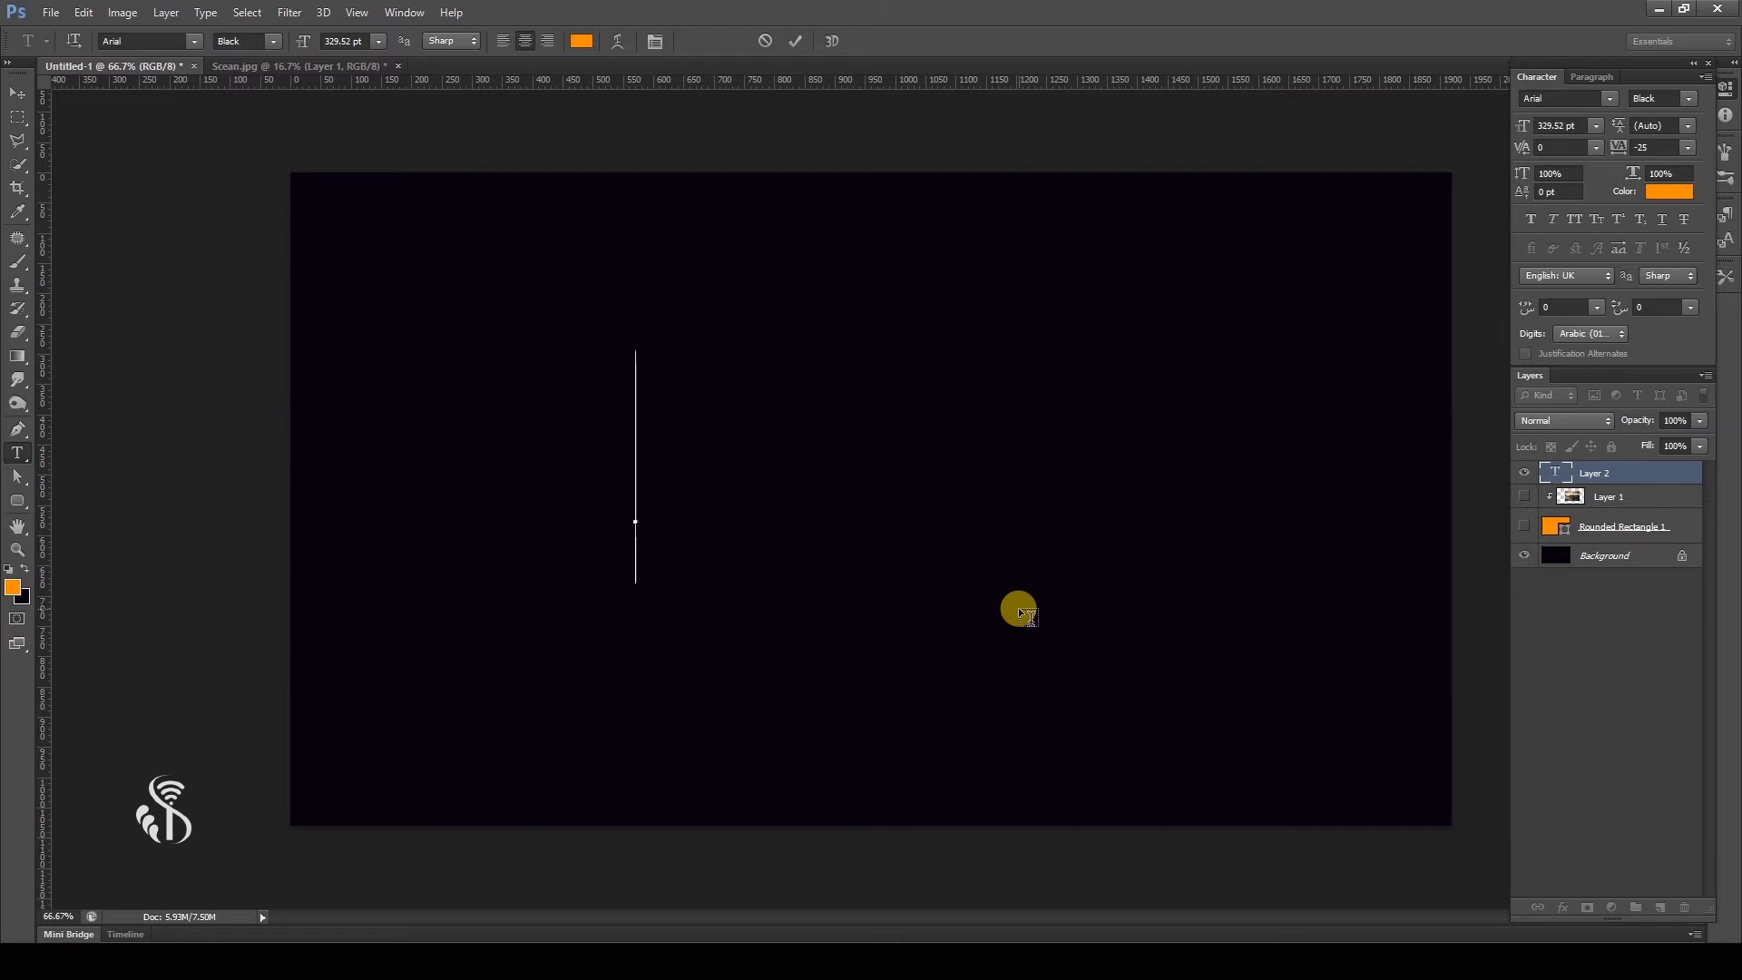
pyautogui.write('IMAGE')
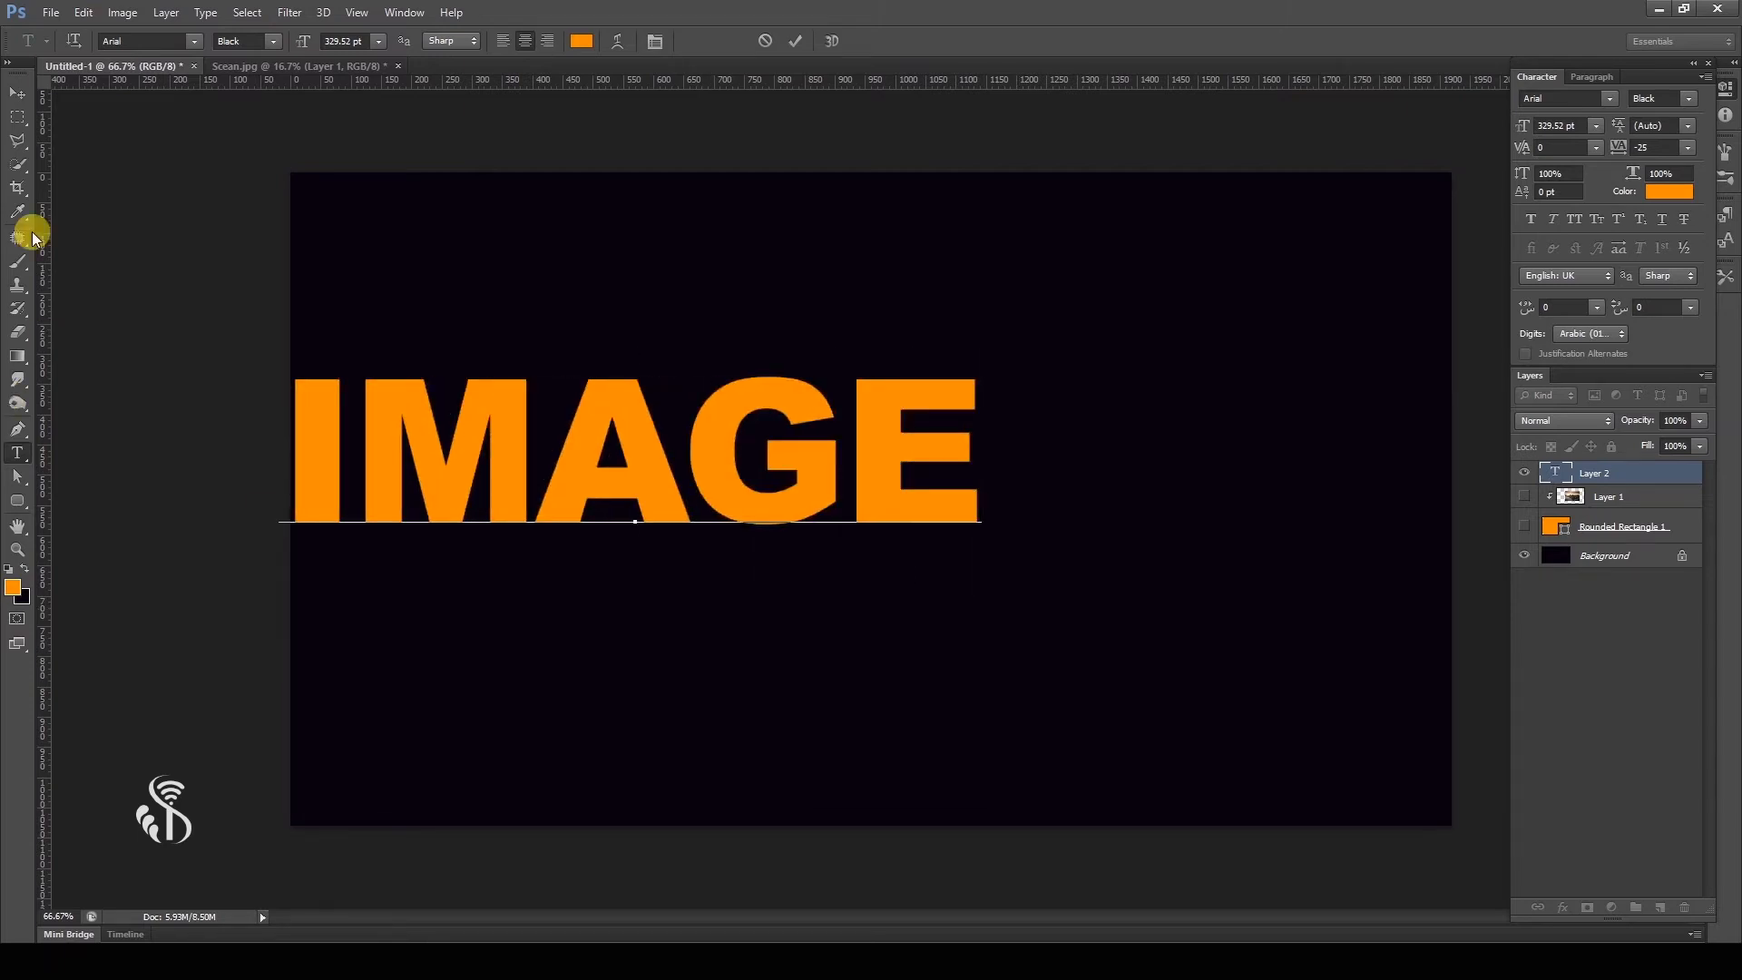
pyautogui.click(17, 93)
pyautogui.moveTo(753, 508); pyautogui.dragTo(953, 535)
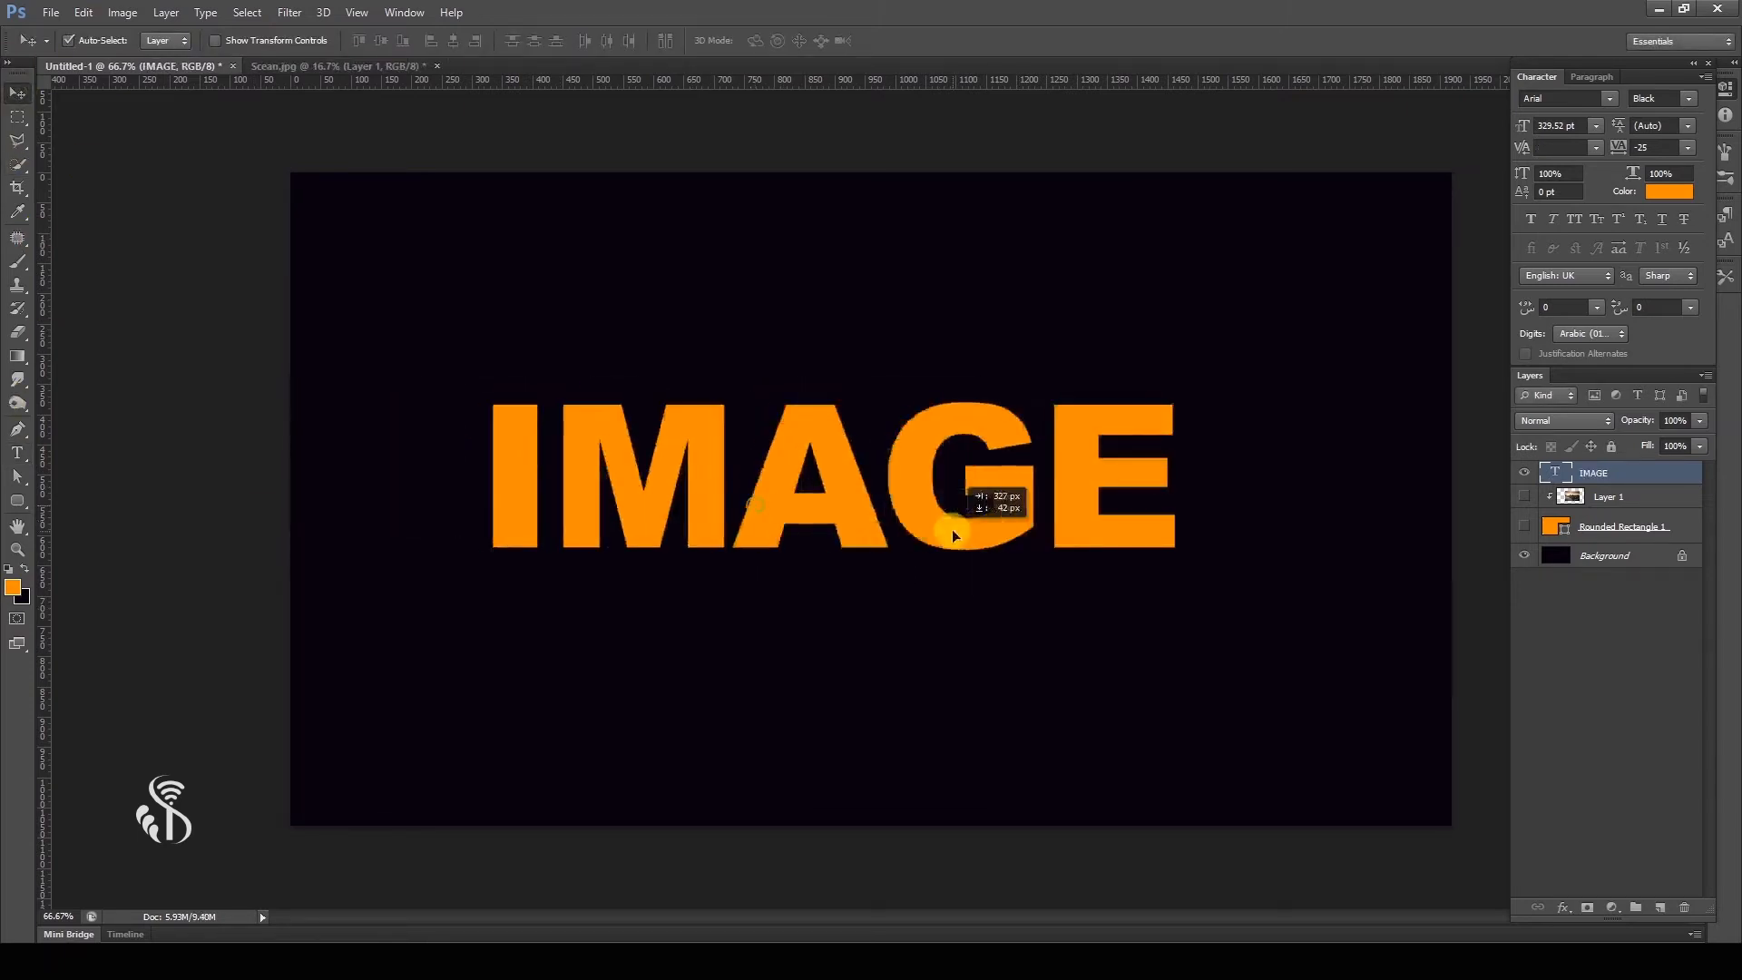
# - Duplicate the Layer 1 photo, place the copy above the IMAGE text layer and make it visible
pyautogui.click(1655, 496)
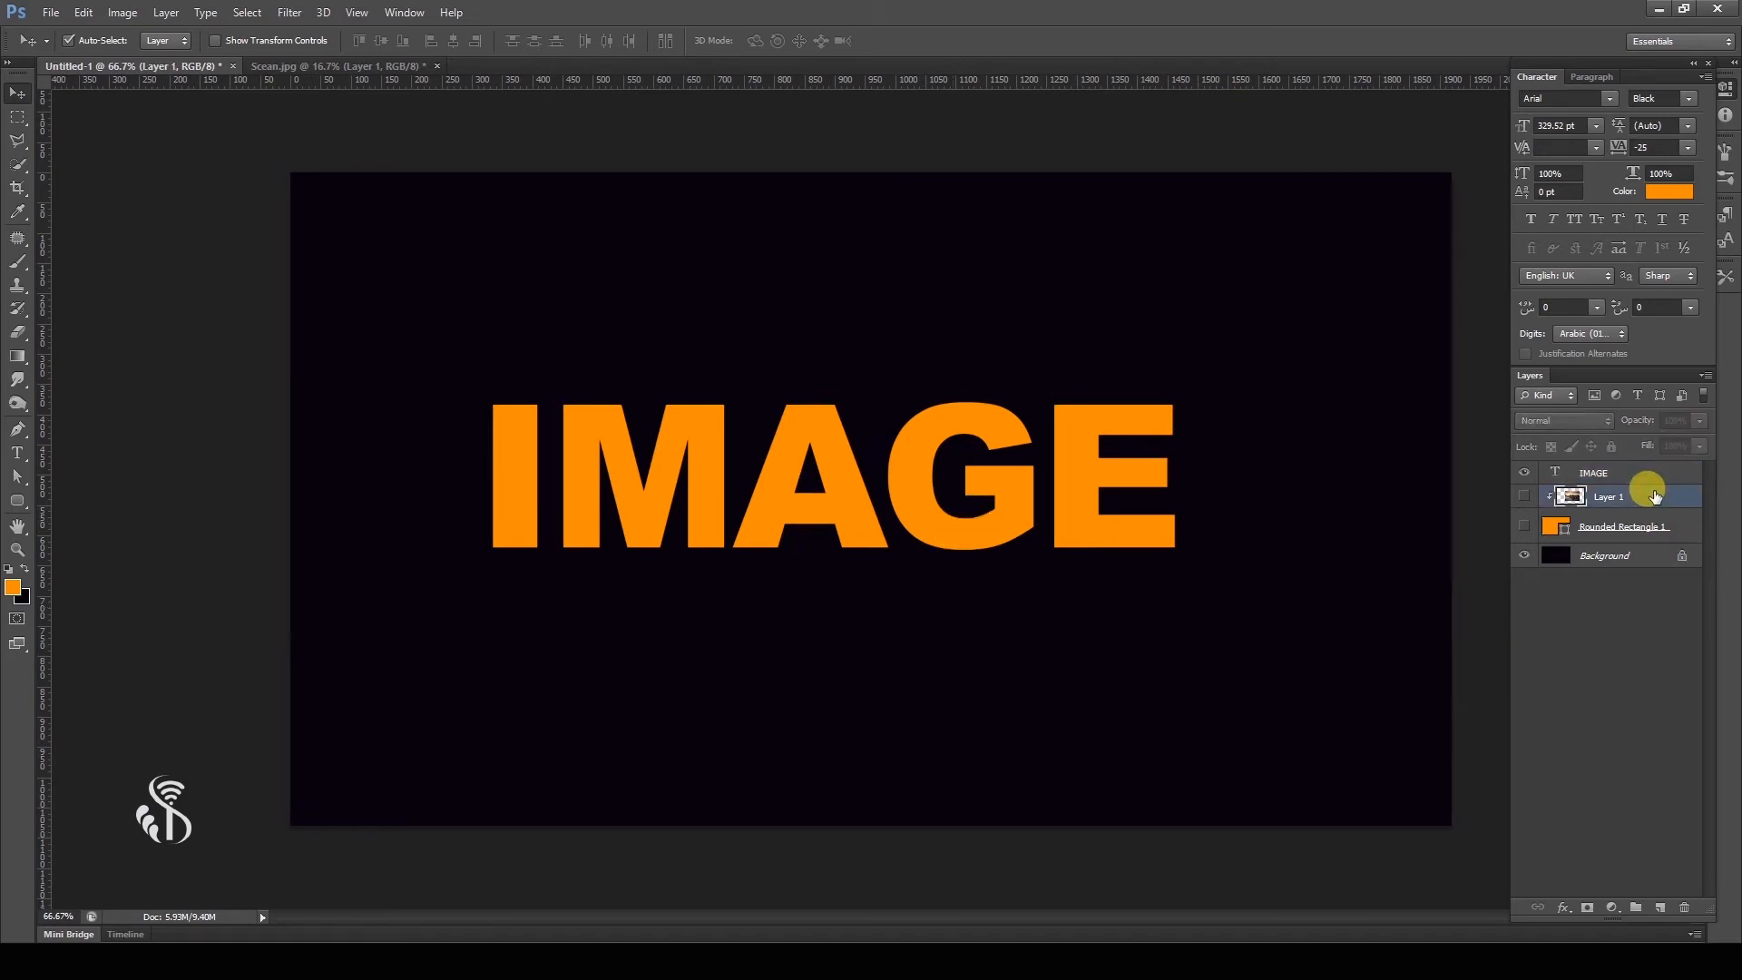
pyautogui.hotkey('ctrl', 'j')
pyautogui.moveTo(1649, 497); pyautogui.dragTo(1528, 473)
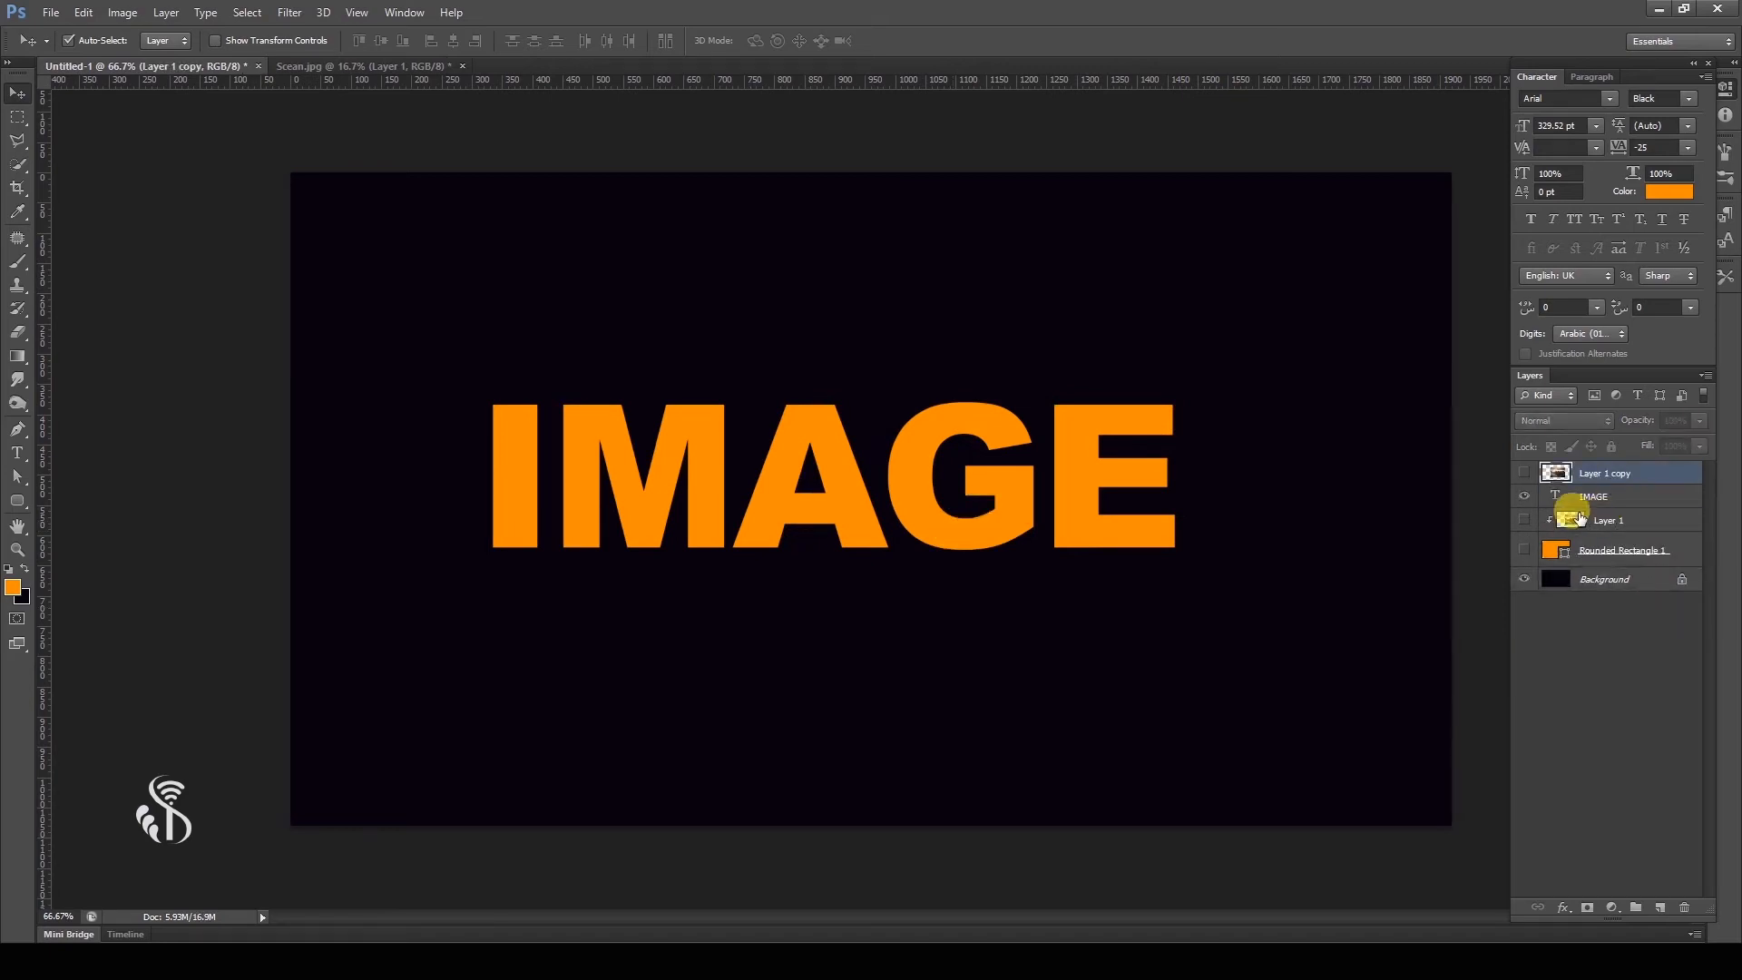
pyautogui.click(1526, 474)
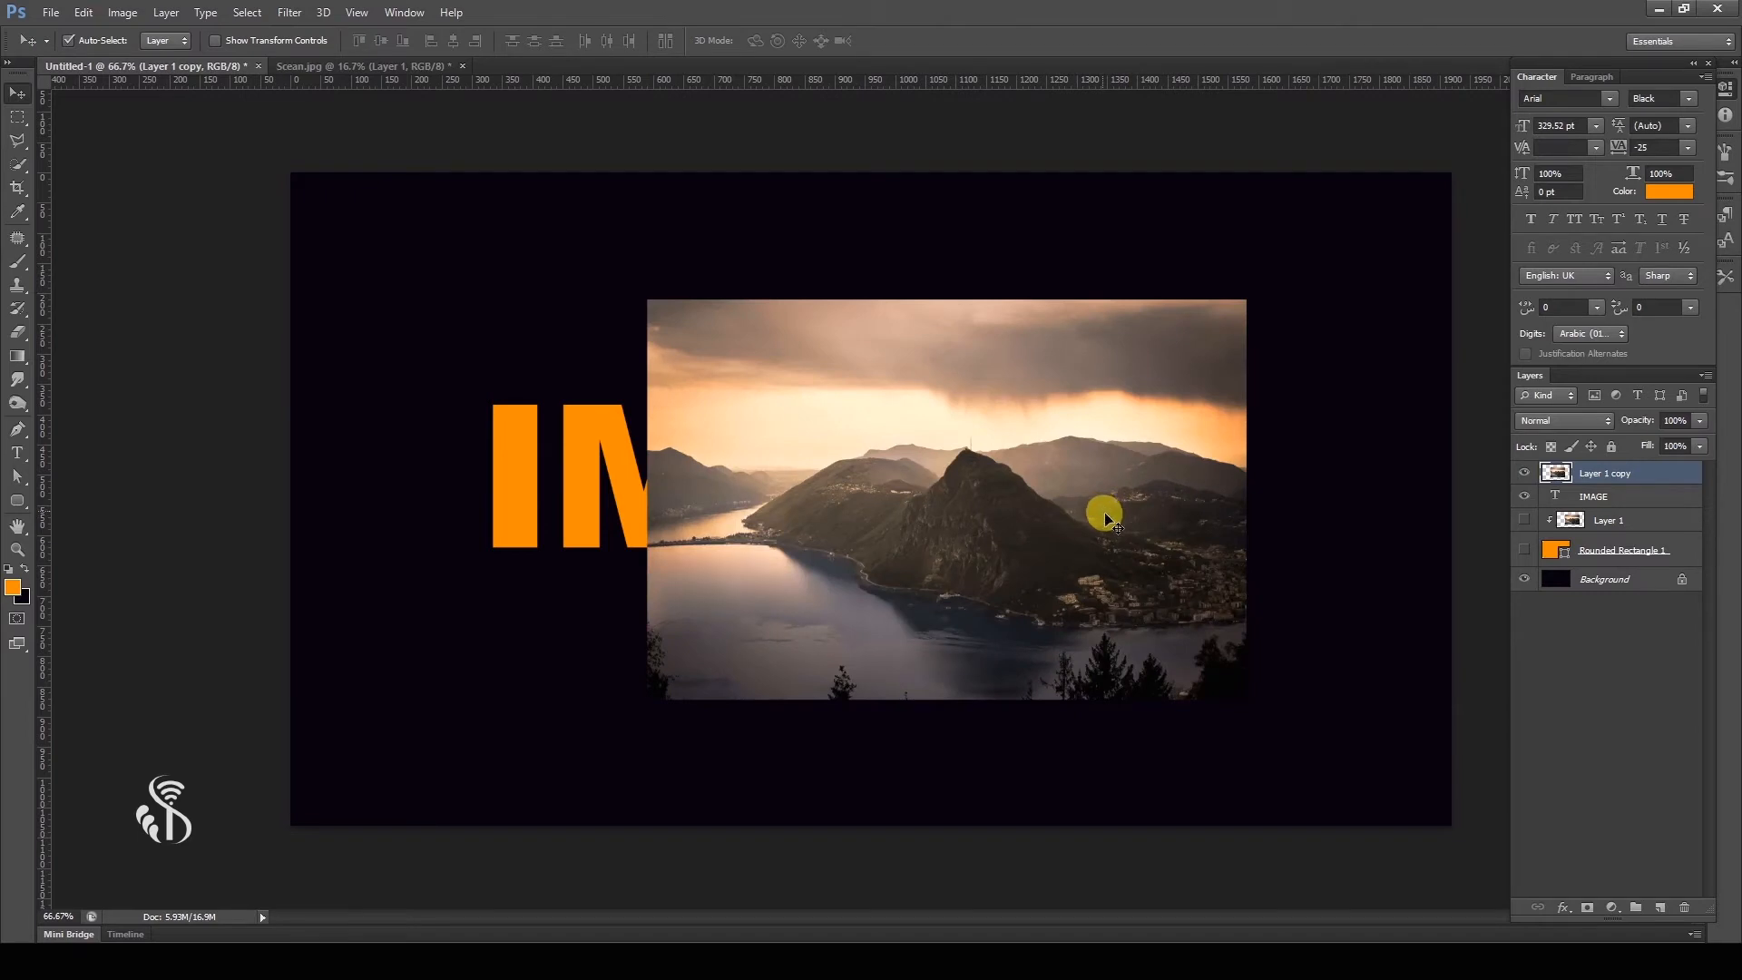
# - Scale the Layer 1 copy photo to about 134.4% over the whole text, and clip it to the IMAGE layer
pyautogui.hotkey('ctrl', 't')
pyautogui.moveTo(1246, 301); pyautogui.dragTo(1350, 231)
pyautogui.moveTo(1172, 505); pyautogui.dragTo(1074, 482)
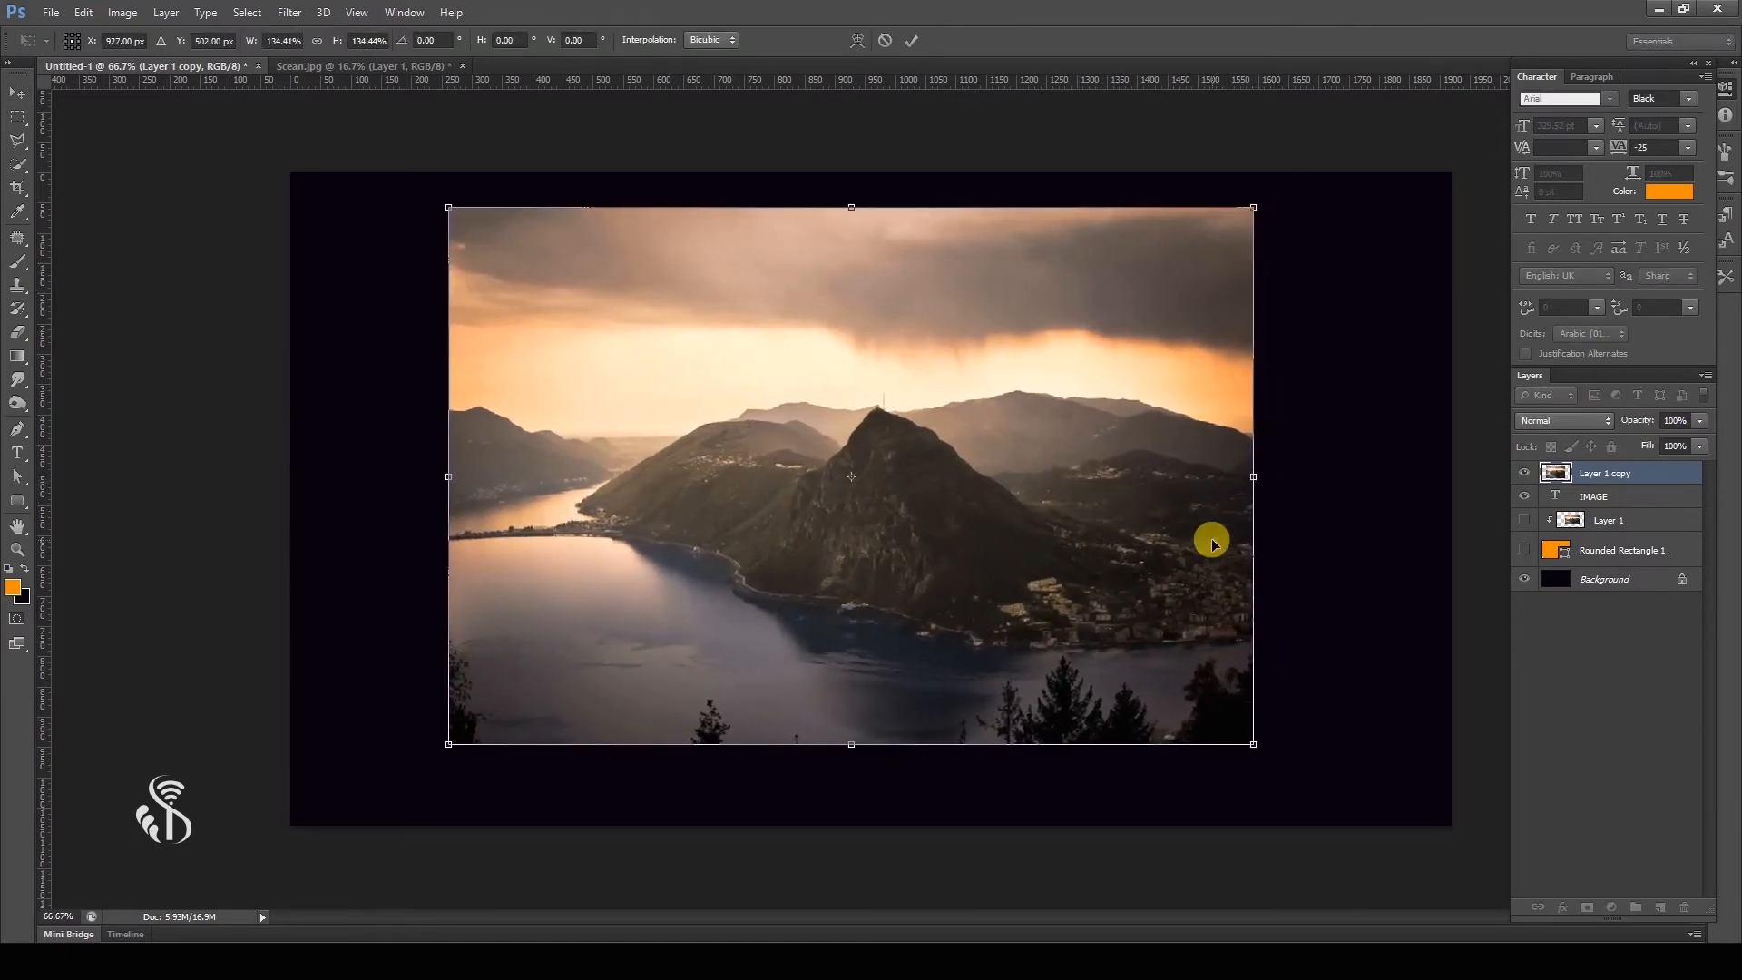
pyautogui.press('Return')
pyautogui.rightClick(1645, 479)
pyautogui.click(1550, 476)
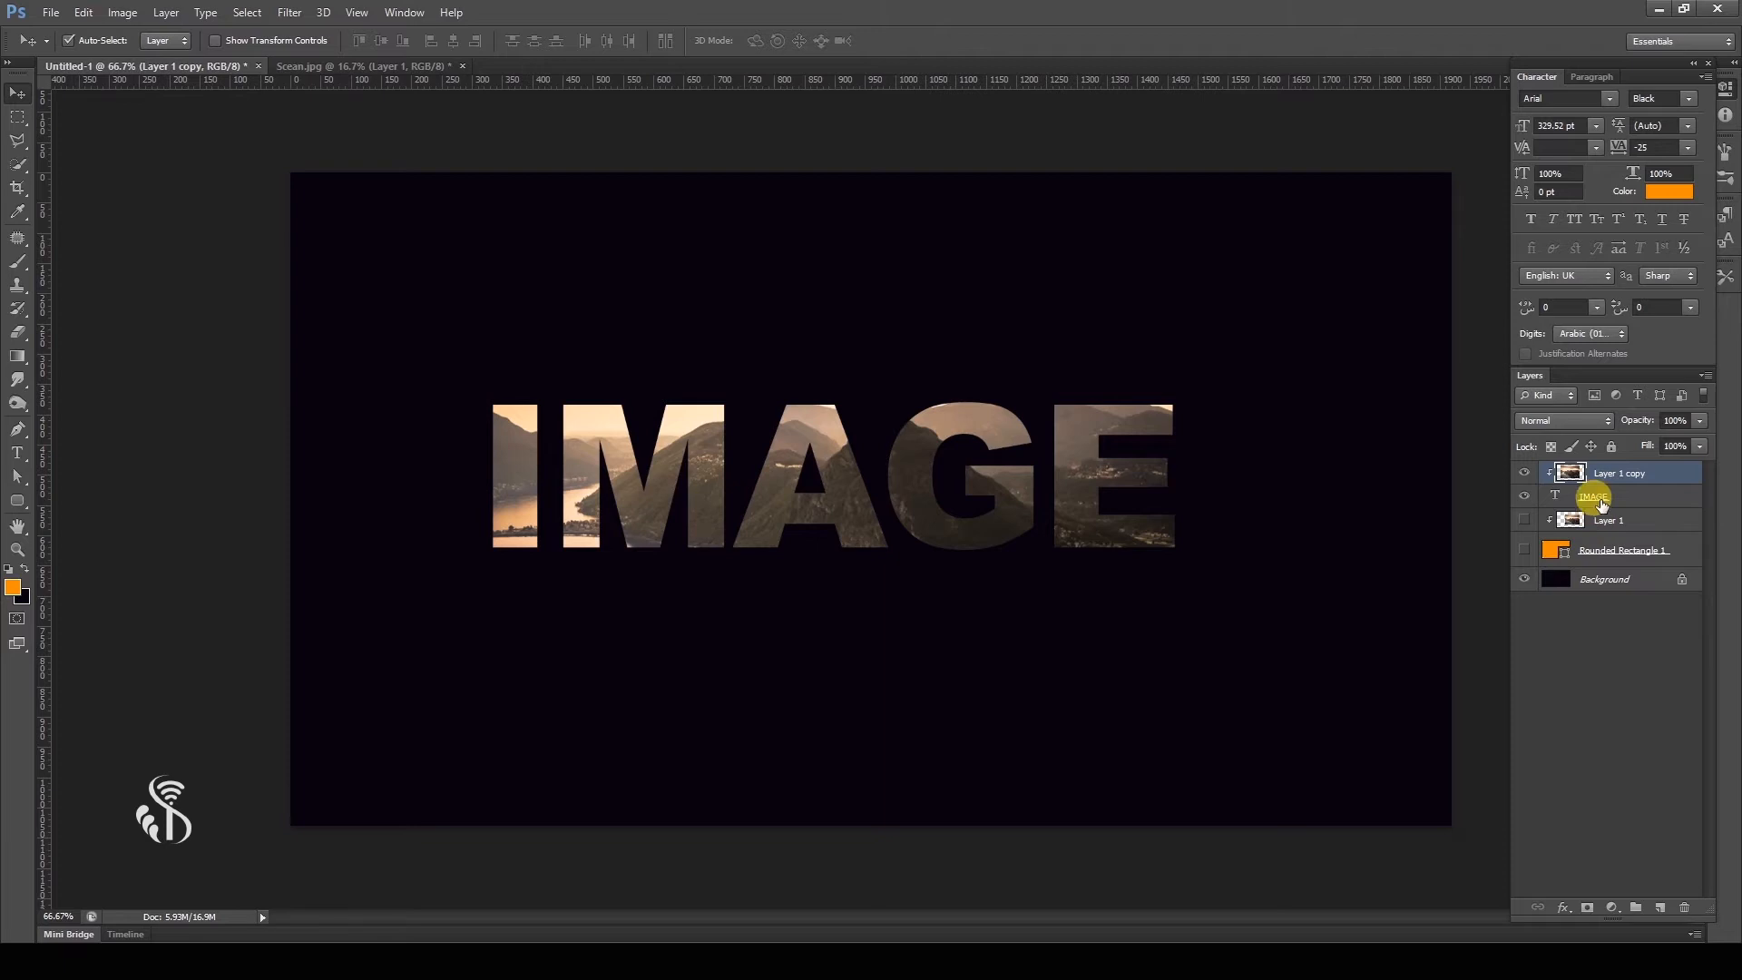
# - Load the letter outlines of the IMAGE text layer as a selection
pyautogui.click(1641, 502)
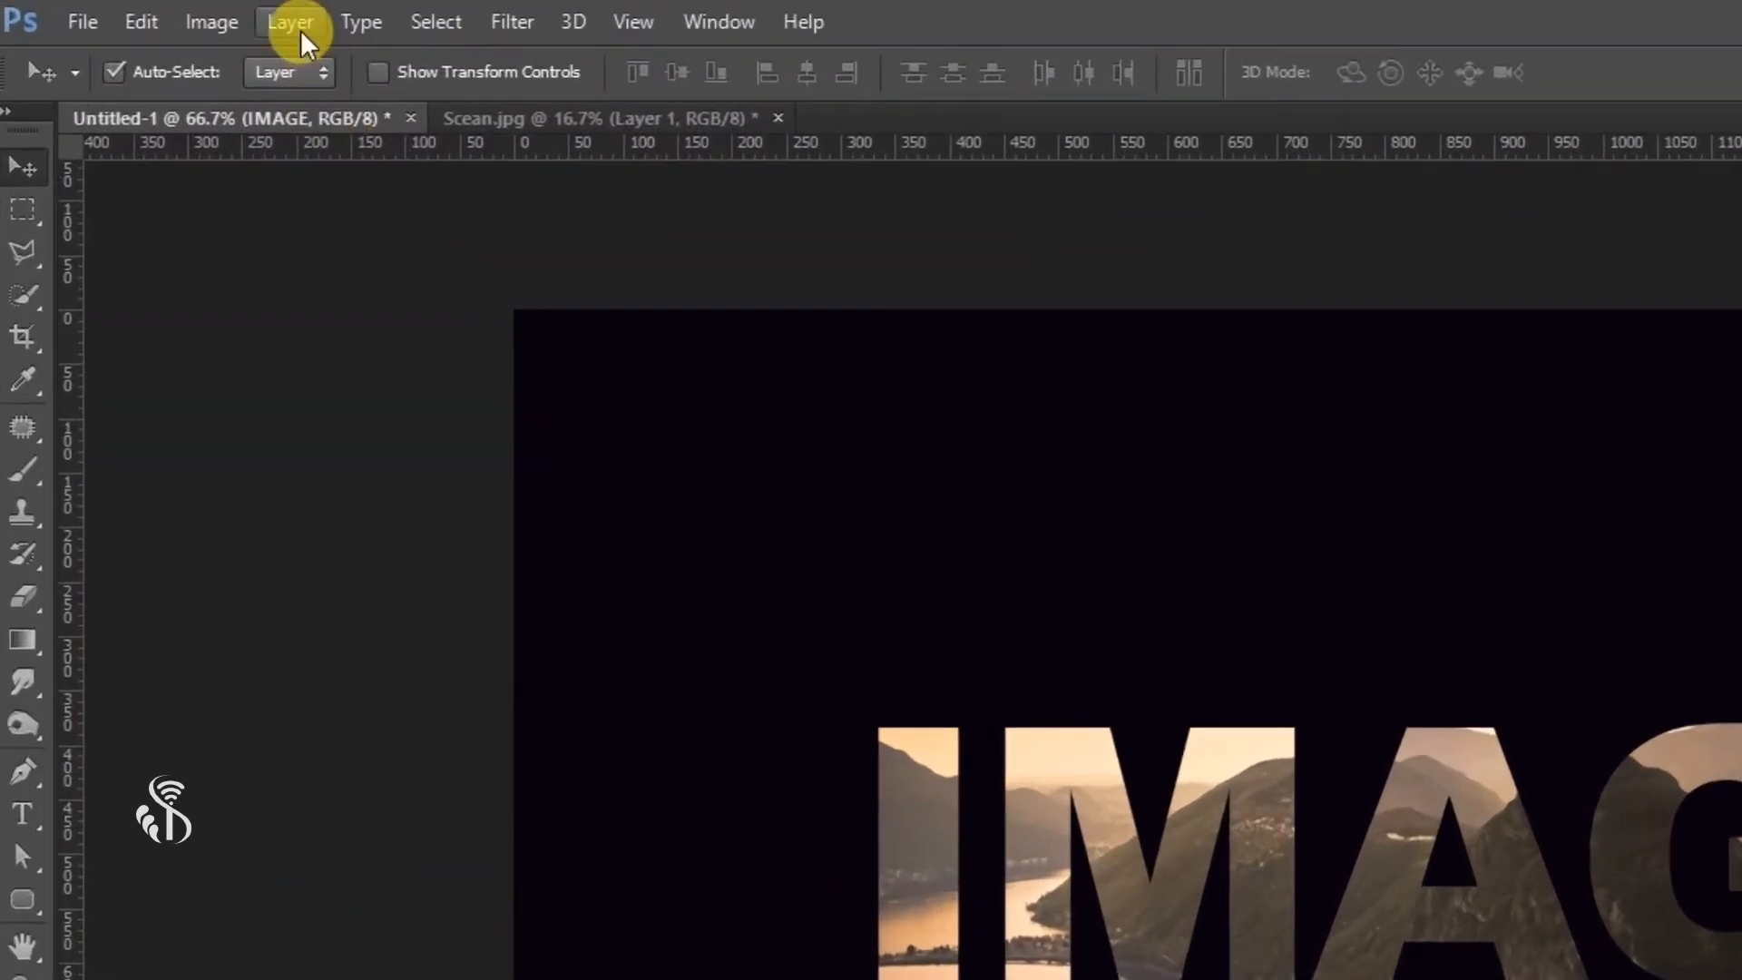
pyautogui.click(246, 12)
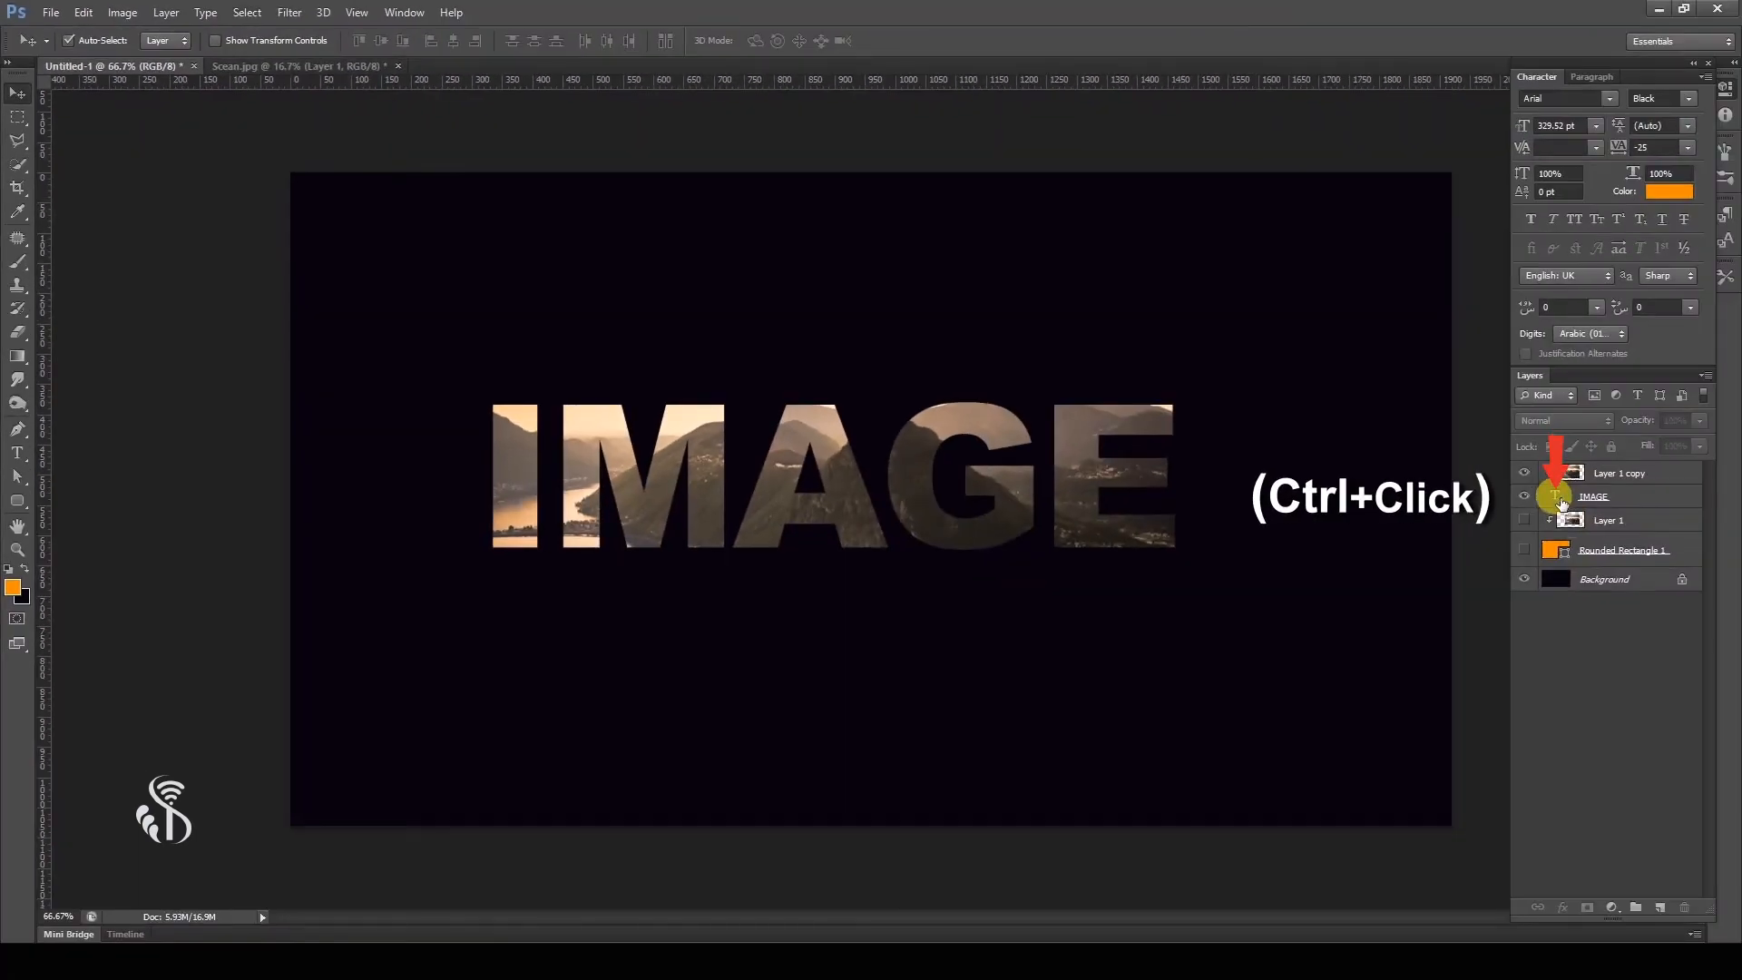
pyautogui.click(1560, 502)
pyautogui.keyDown('ctrl'); pyautogui.click(1557, 499); pyautogui.keyUp('ctrl')
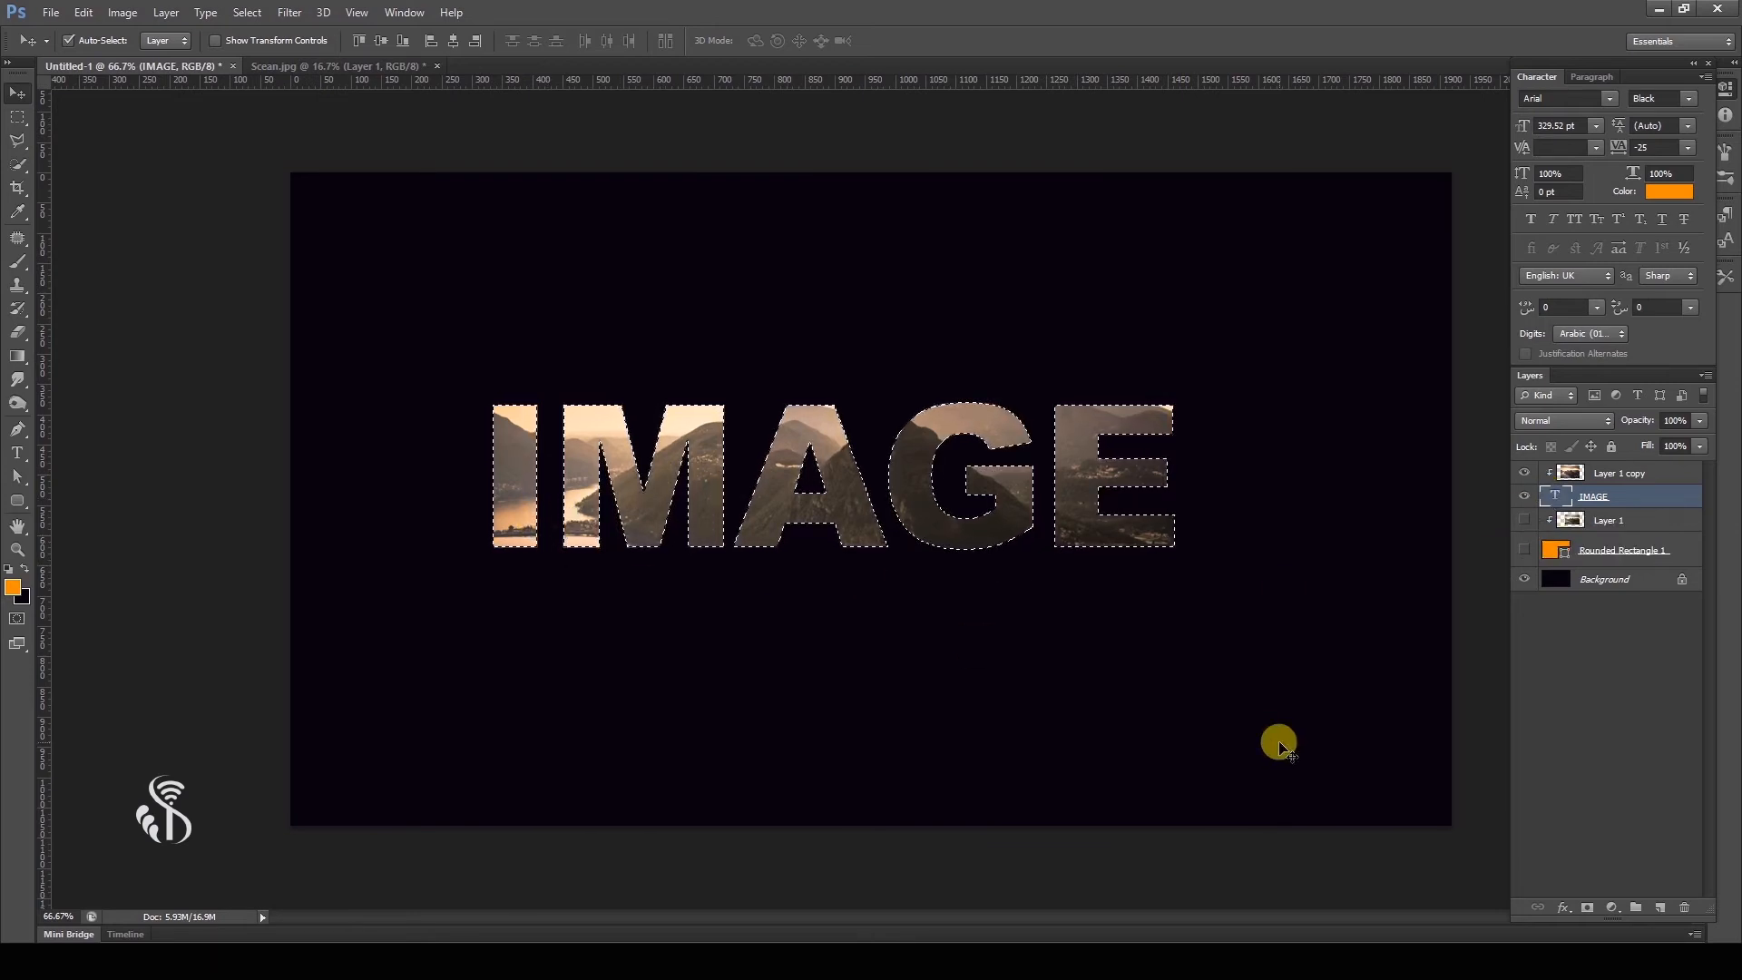
# - Check Layer 1 copy and the IMAGE layer by toggling their visibility, and release the clipping mask from Layer 1 copy
pyautogui.click(1649, 474)
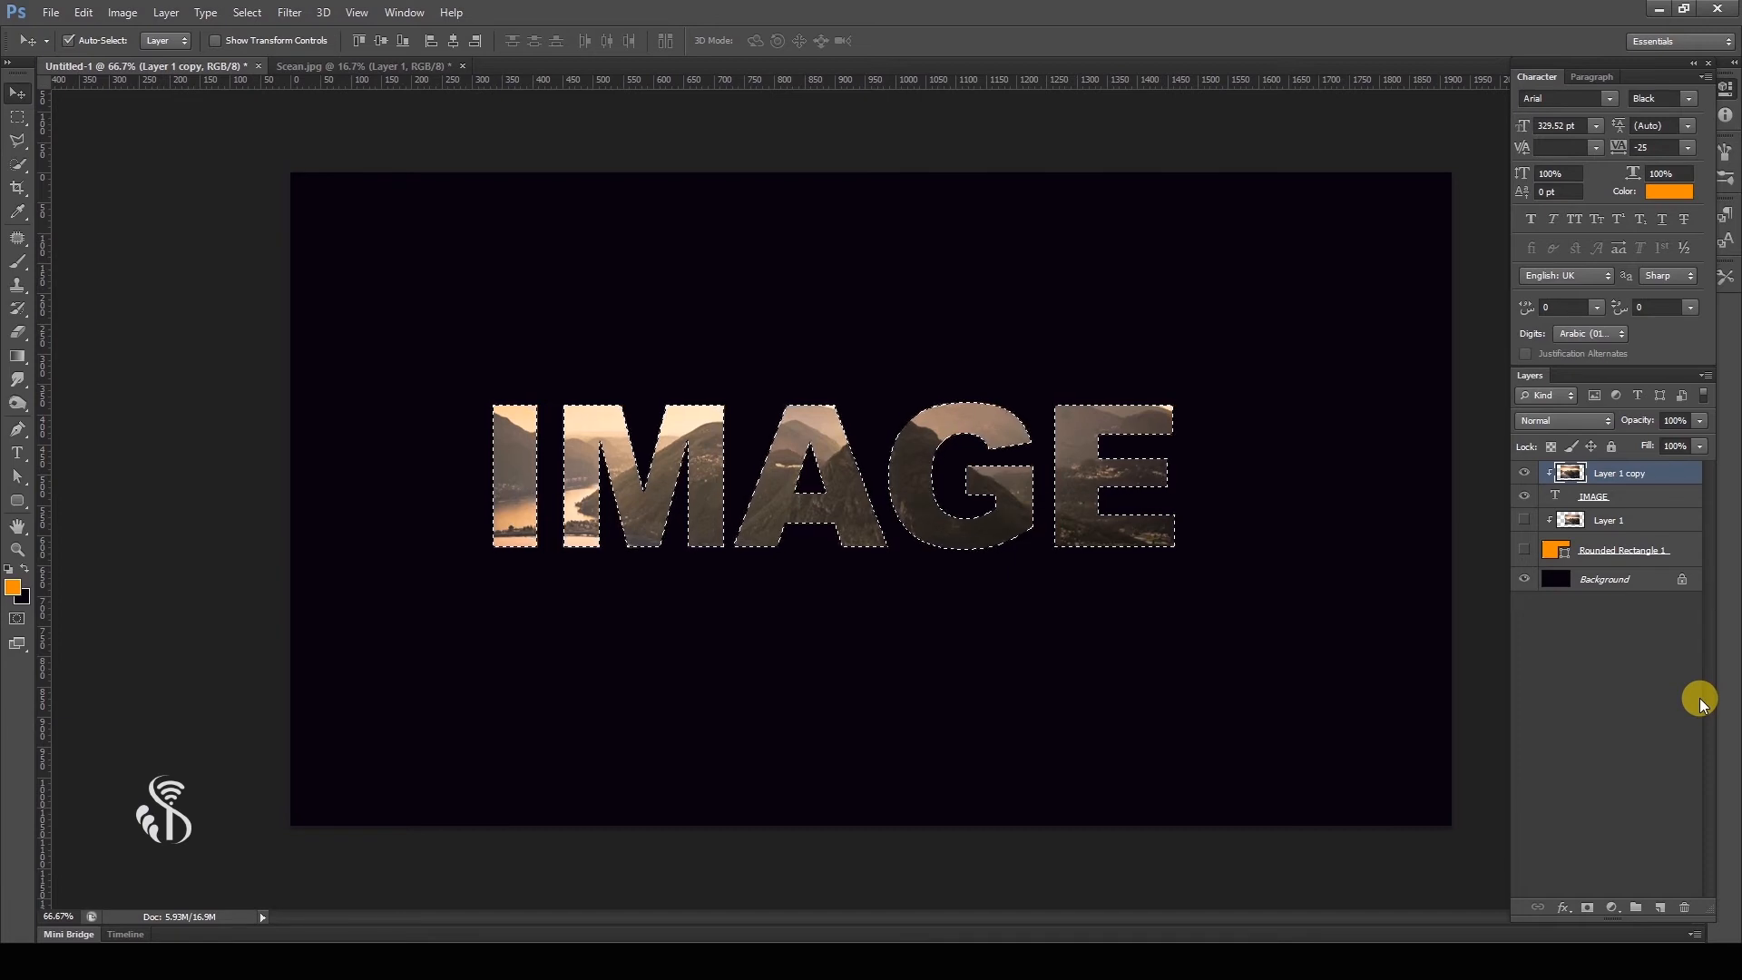
pyautogui.click(1524, 473)
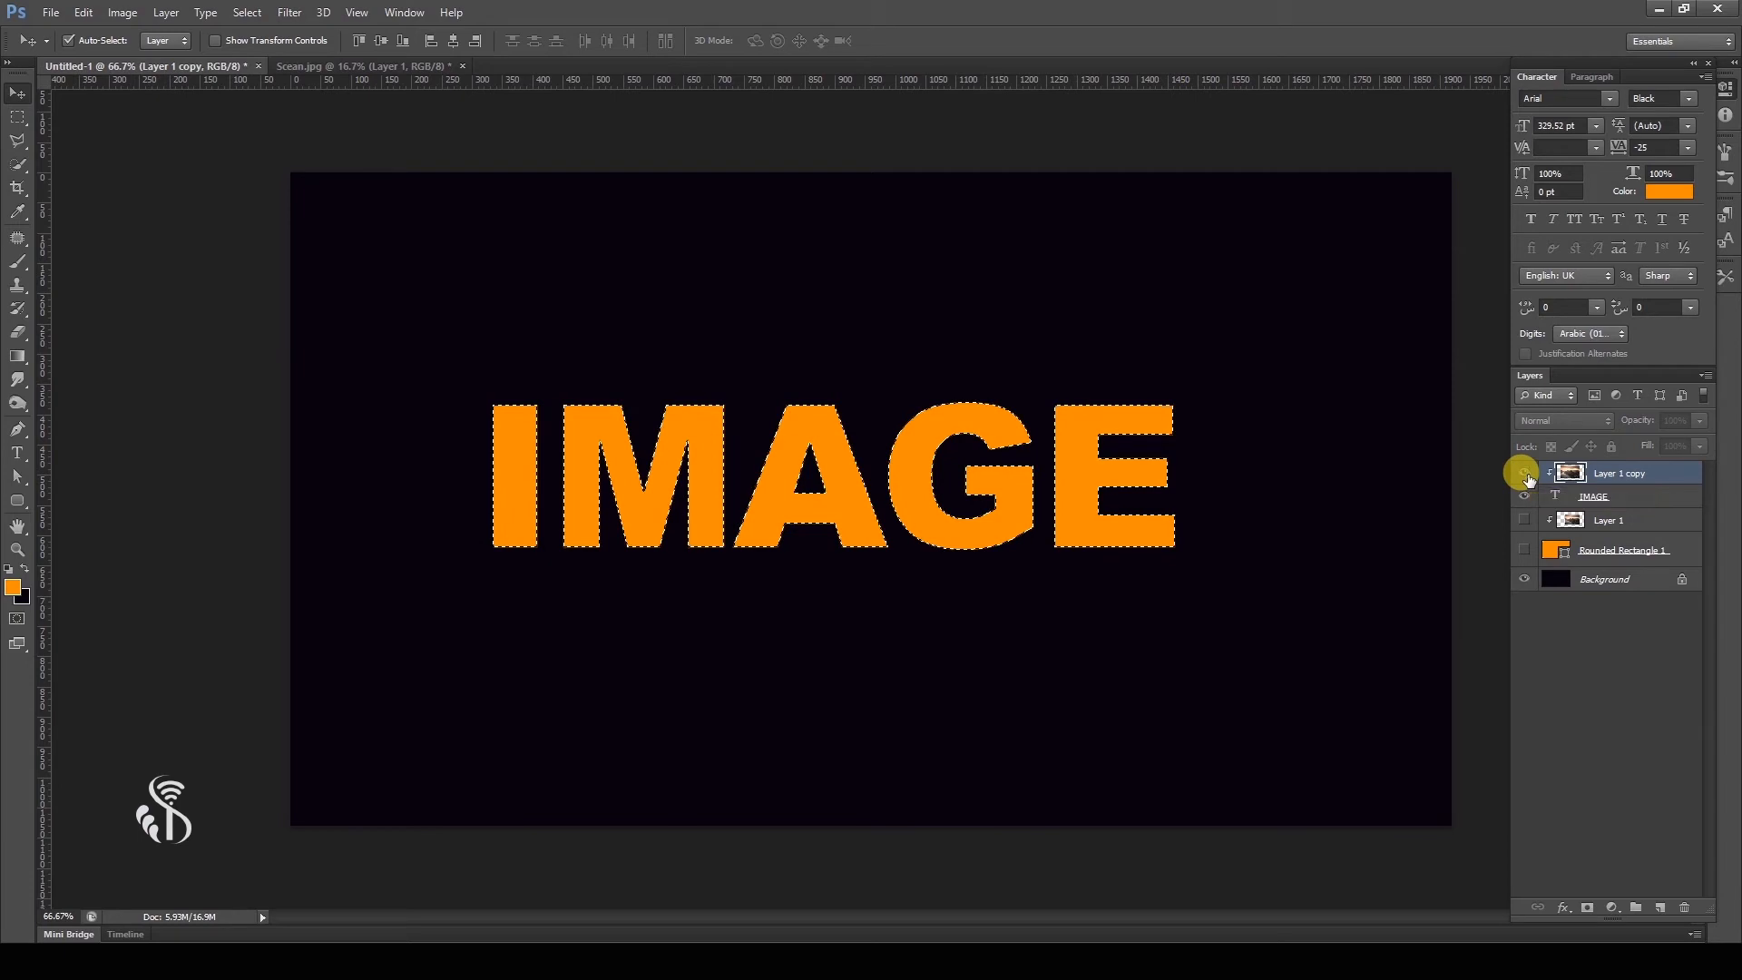
pyautogui.click(1524, 472)
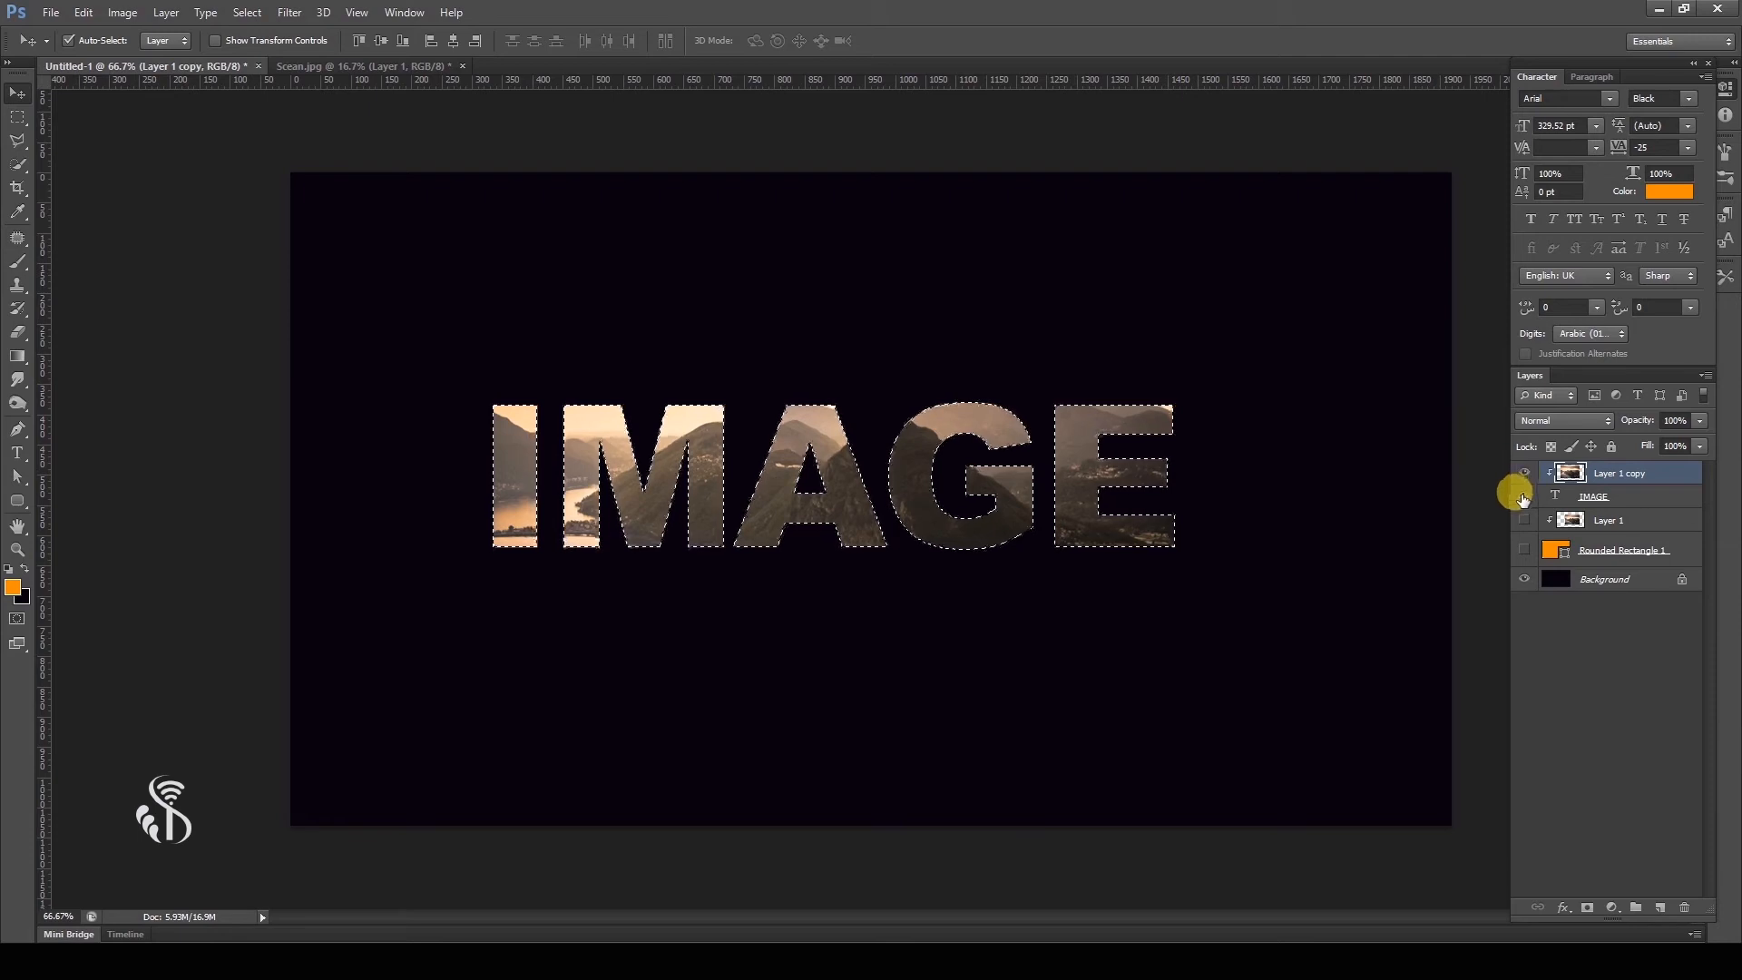
pyautogui.click(1524, 496)
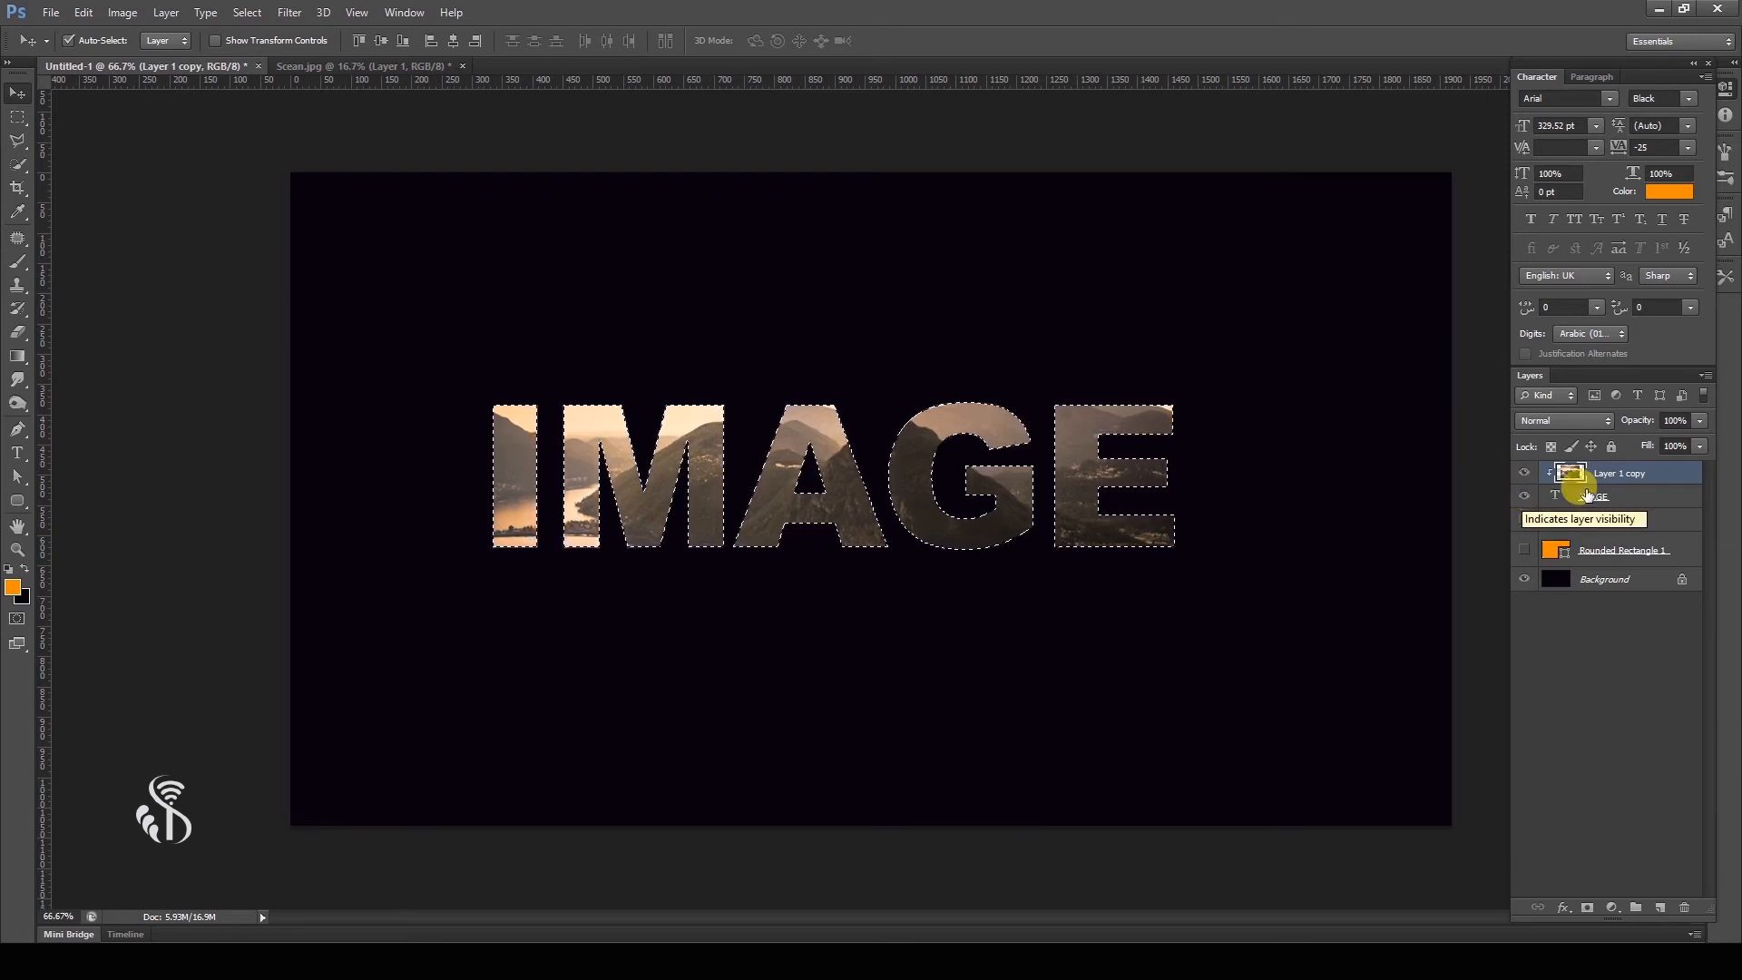
pyautogui.rightClick(1668, 470)
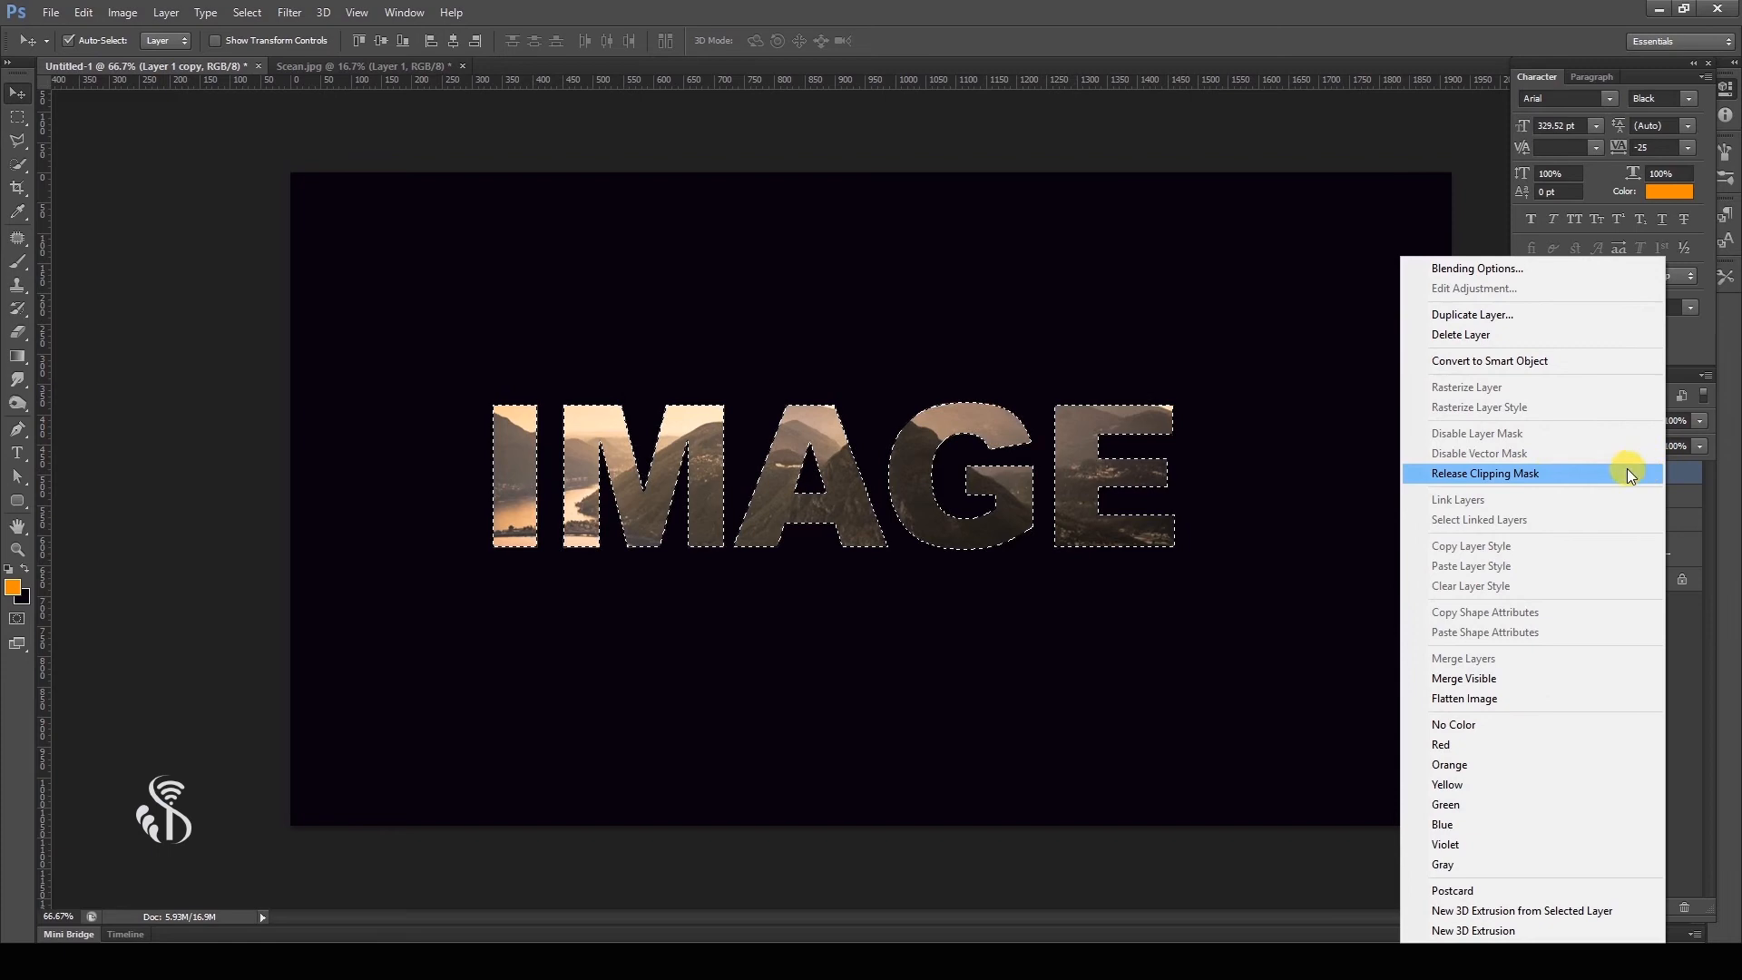
pyautogui.click(1565, 473)
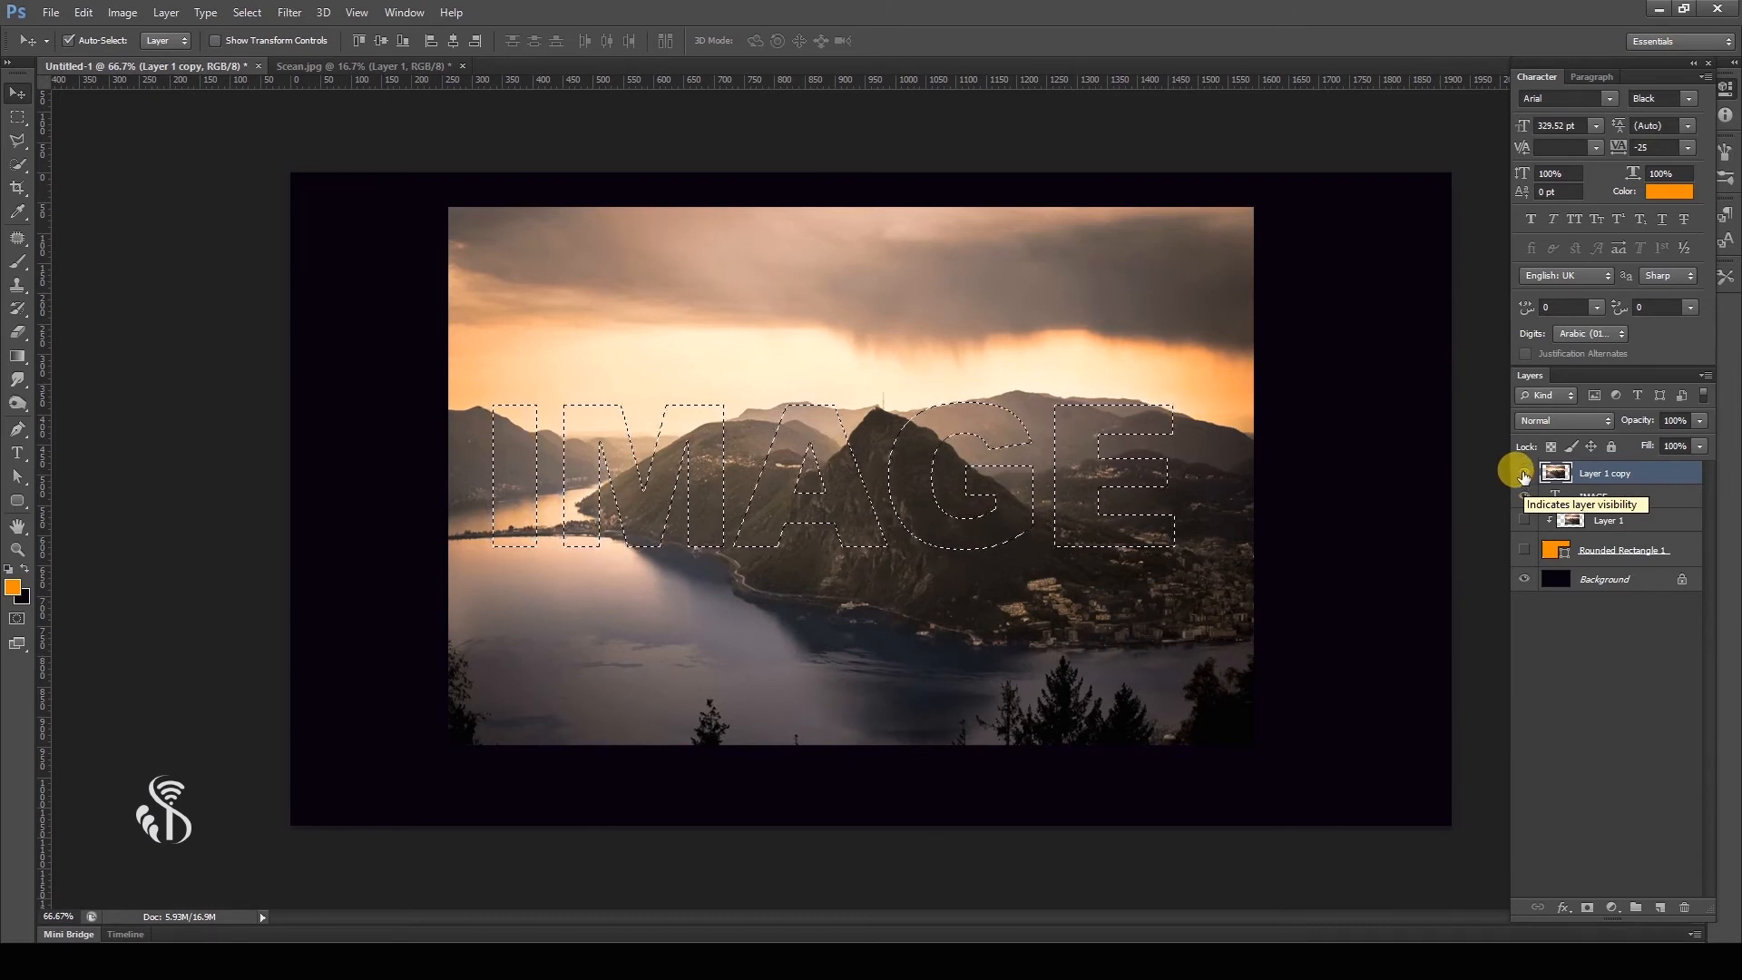
# - Hide the Layer 1 copy and IMAGE layers, and make the IMAGE layer active
pyautogui.click(1524, 474)
pyautogui.click(1525, 497)
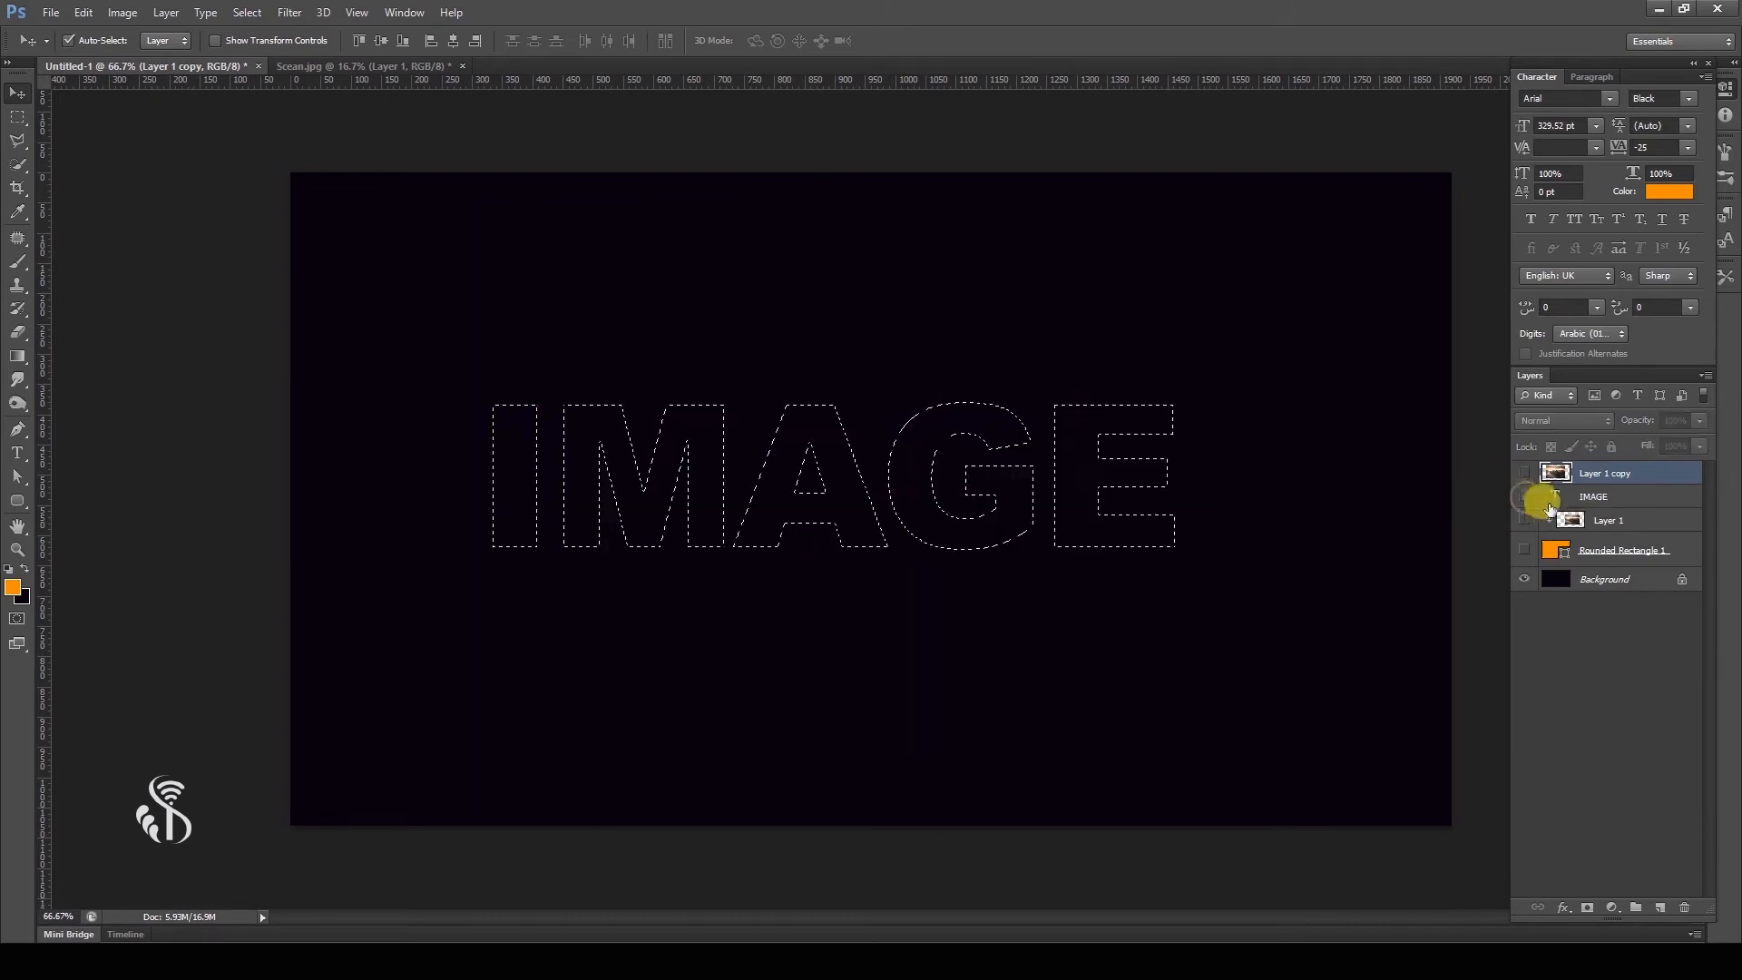
pyautogui.click(1602, 499)
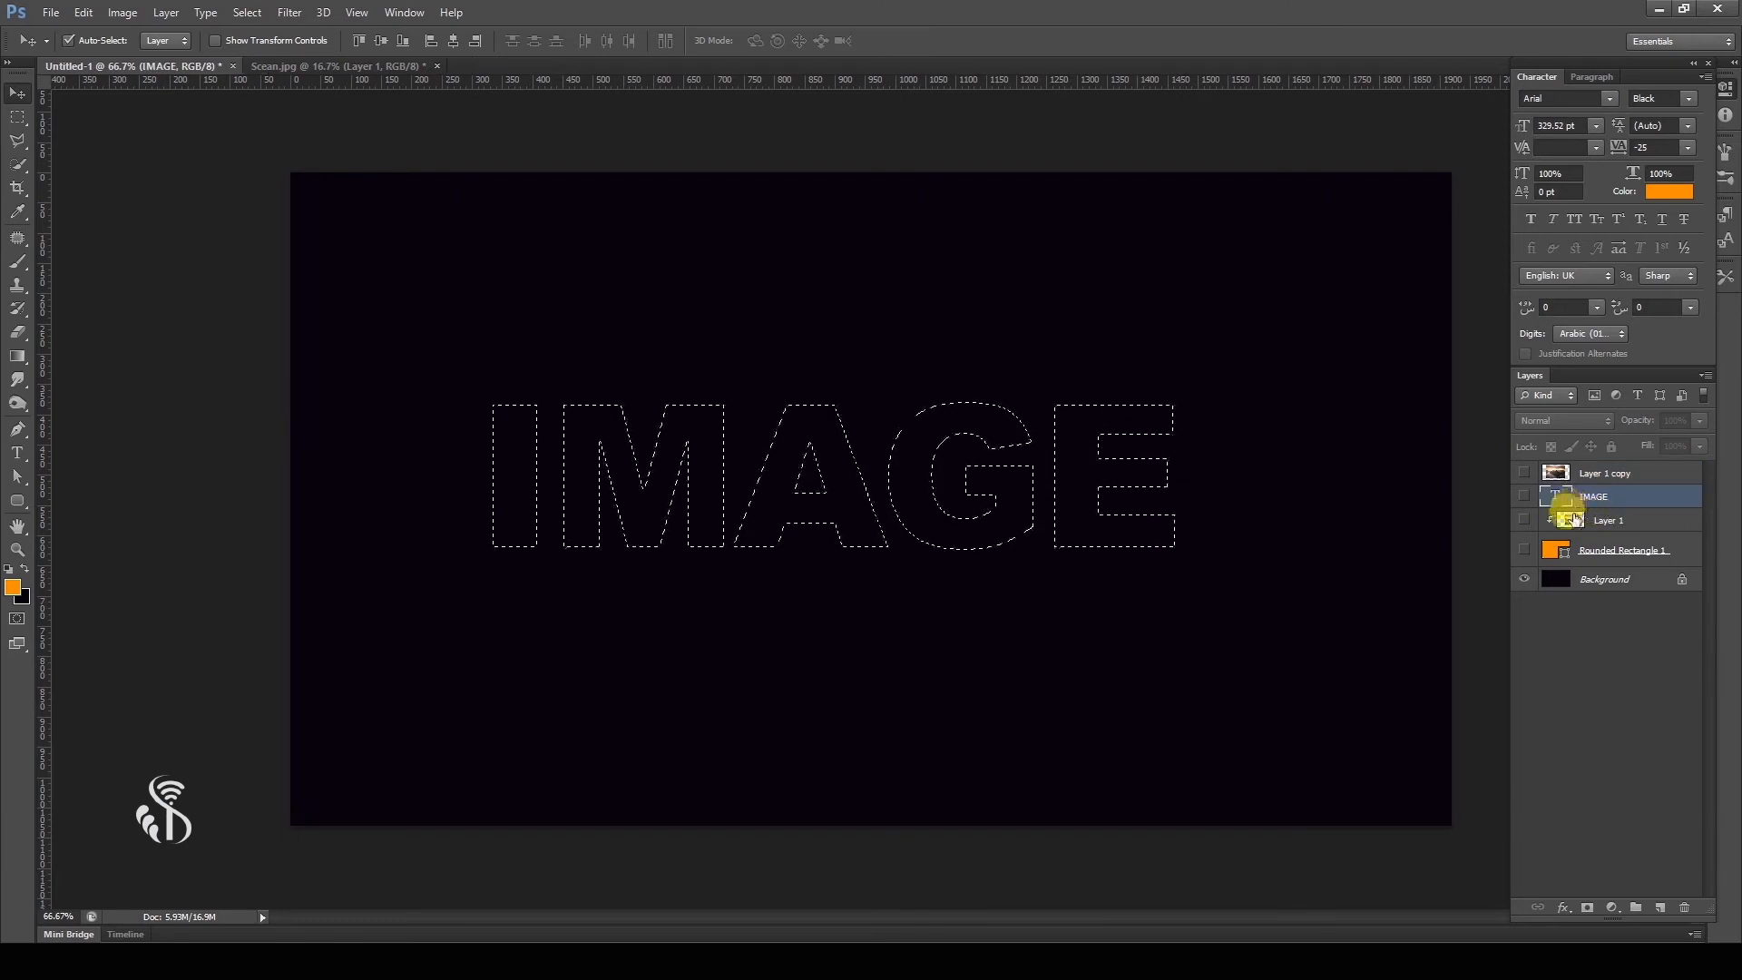
# - Delete the IMAGE text layer
pyautogui.click(1684, 910)
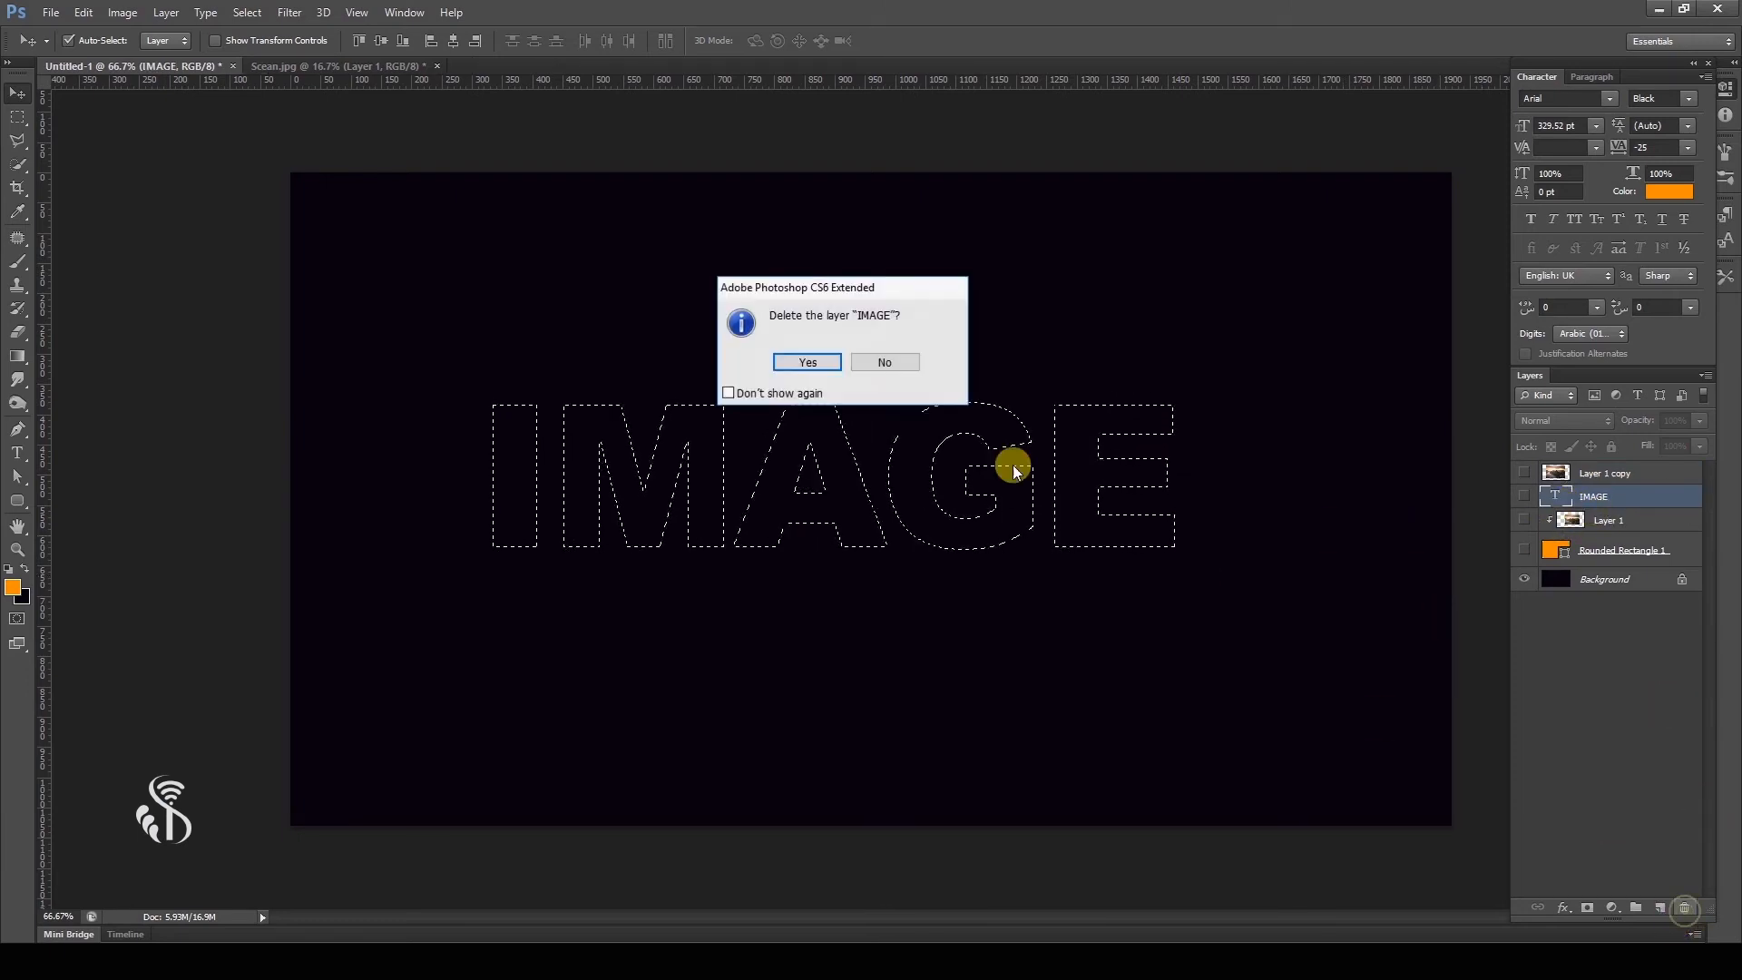
pyautogui.click(798, 357)
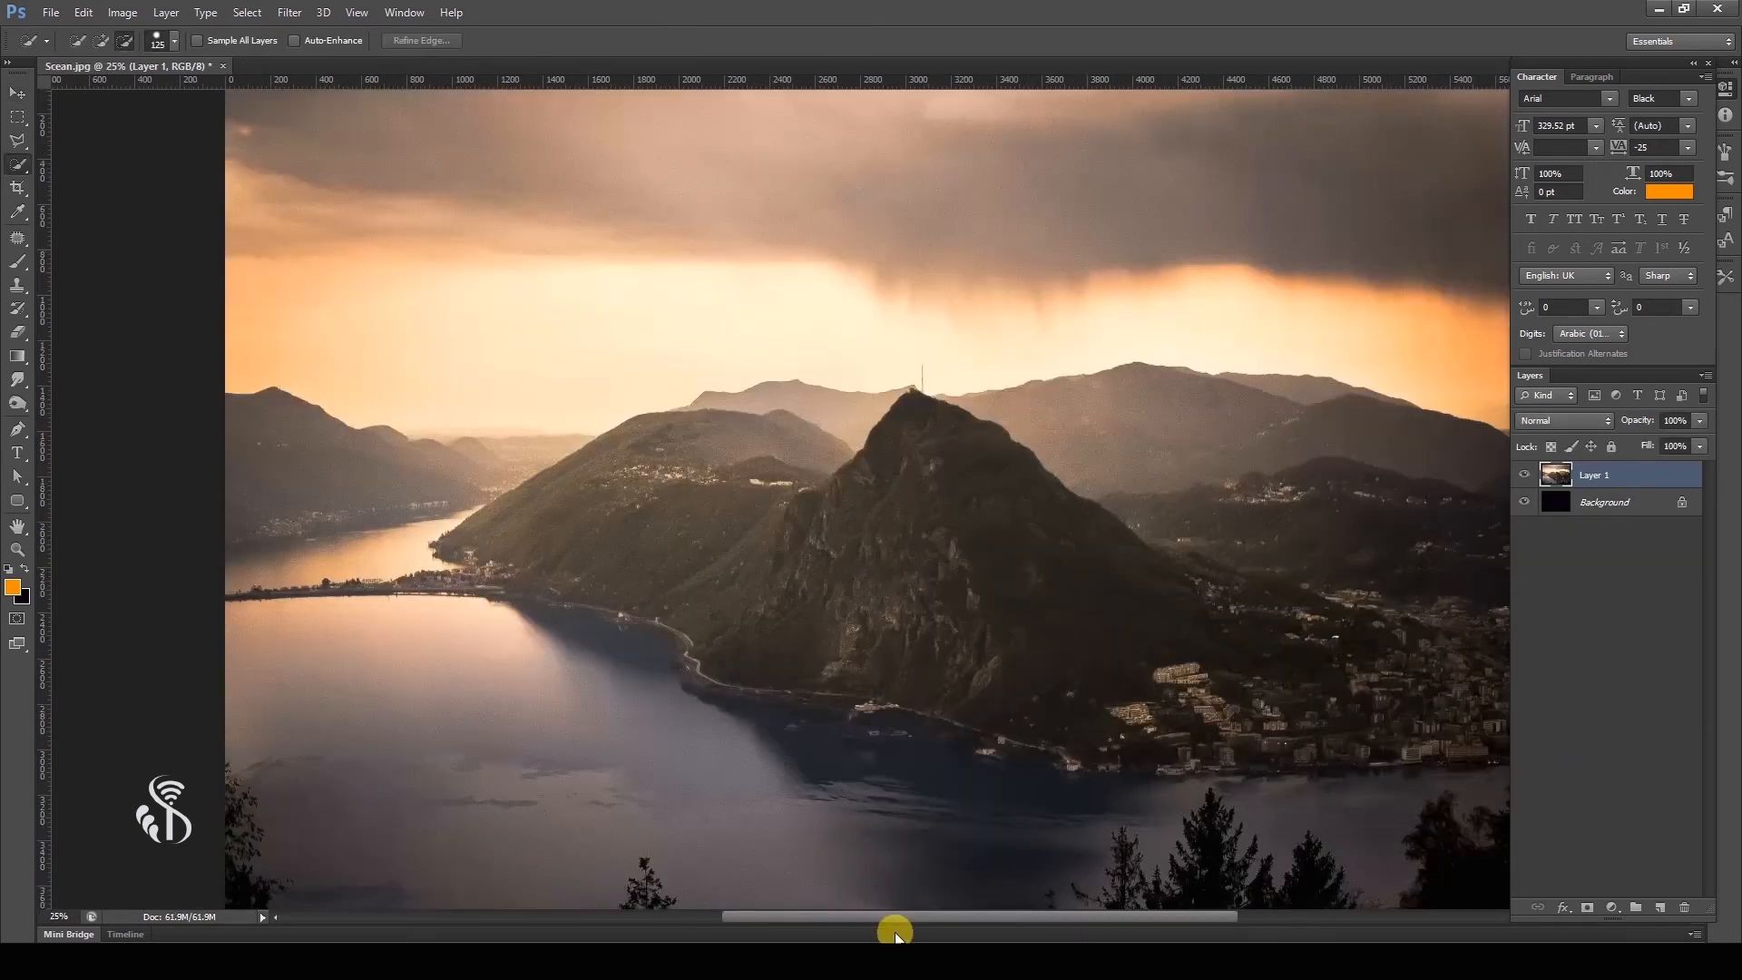
# - In Scean.jpg, select the two central hills with Quick Selection and add a layer mask to Layer 1 from that selection
pyautogui.click(21, 165)
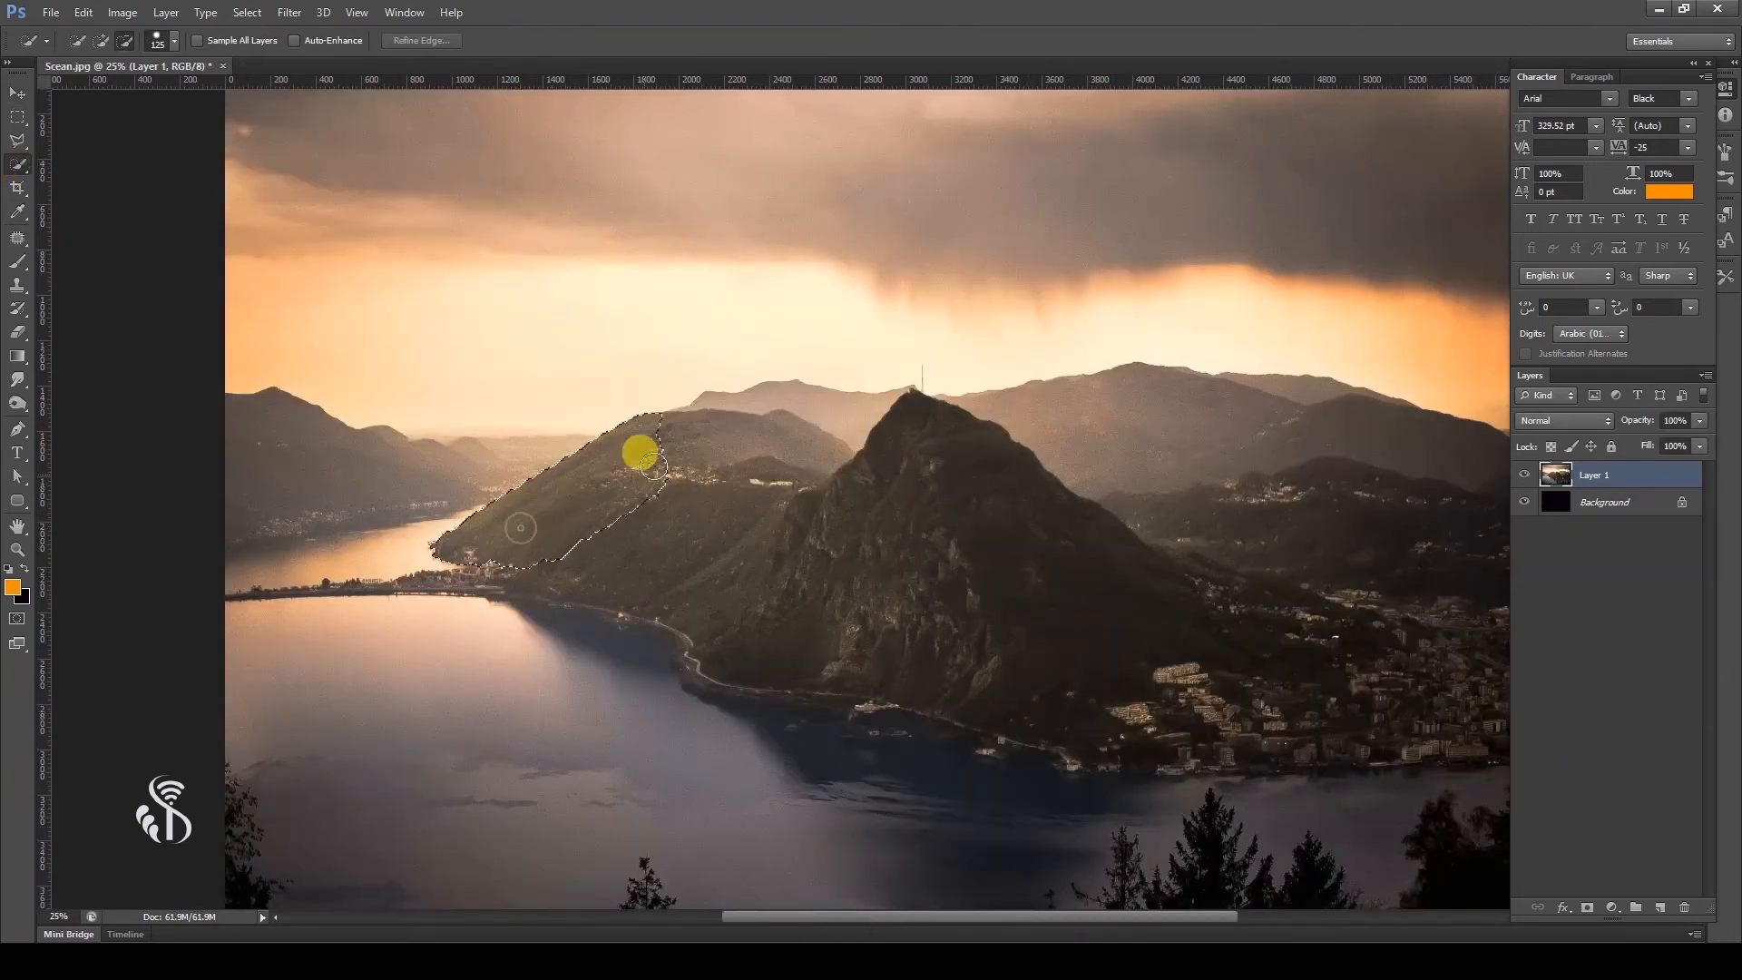
pyautogui.moveTo(854, 458)
pyautogui.mouseDown()
pyautogui.moveTo(968, 486)
pyautogui.moveTo(1213, 623)
pyautogui.moveTo(1231, 663)
pyautogui.moveTo(992, 420)
pyautogui.mouseUp()
pyautogui.moveTo(829, 377)
pyautogui.mouseDown()
pyautogui.moveTo(857, 399)
pyautogui.moveTo(816, 401)
pyautogui.mouseUp()
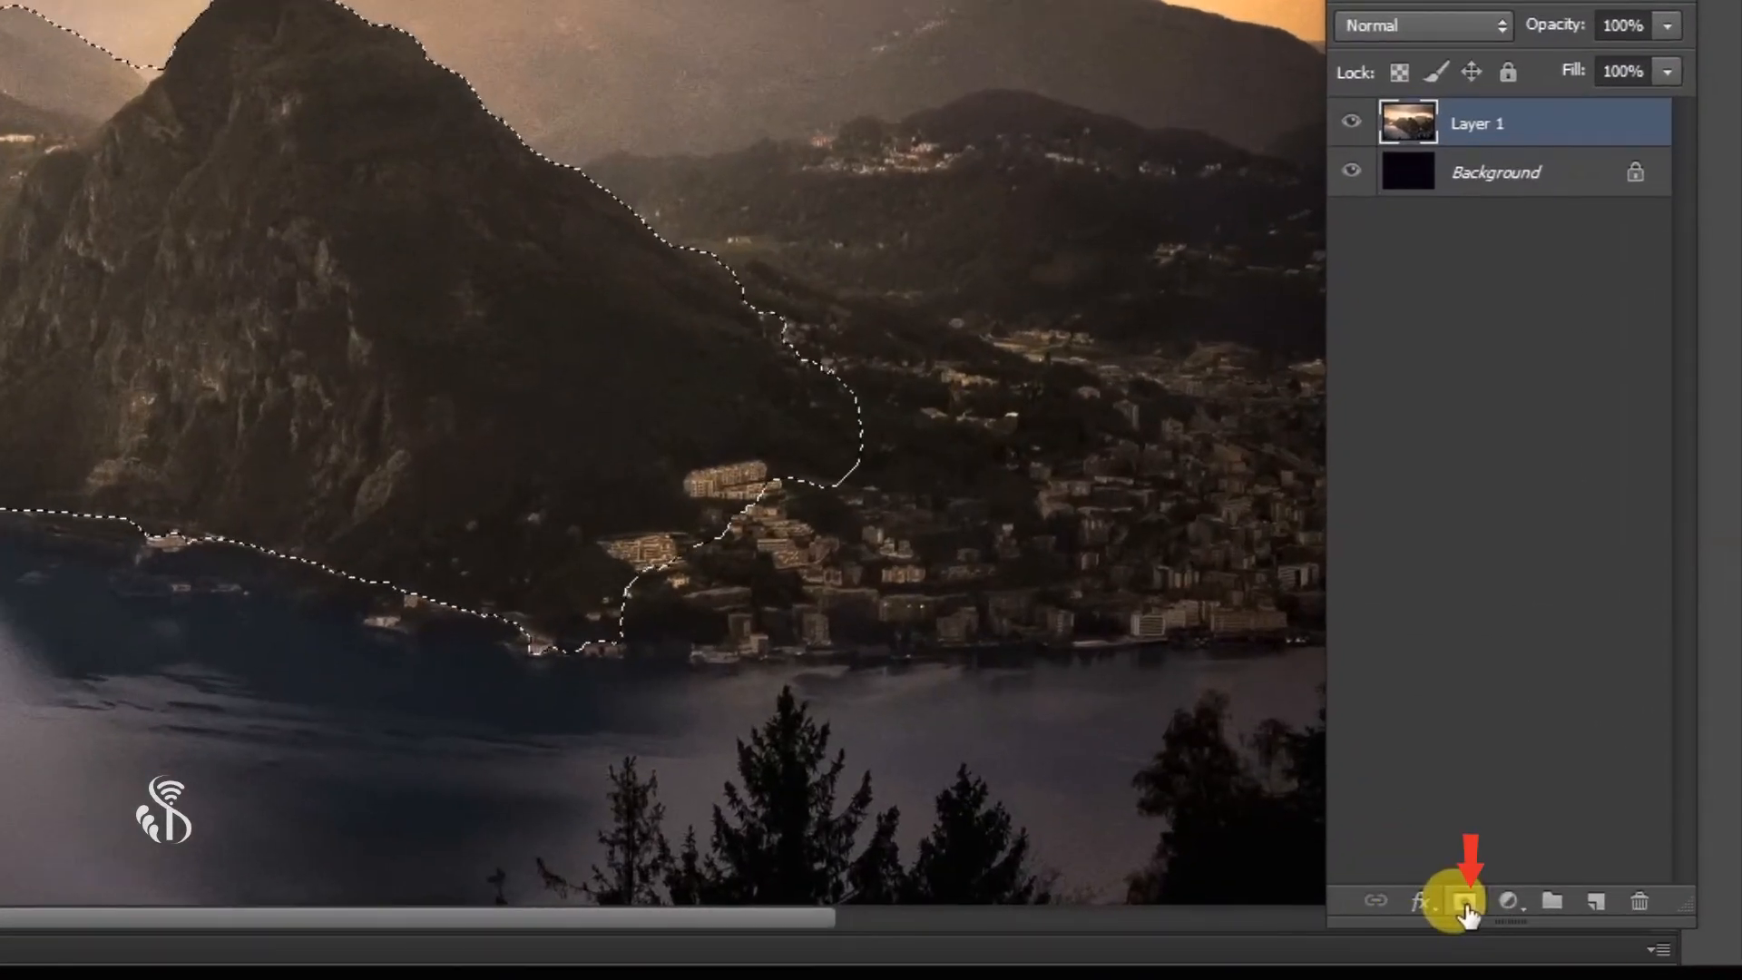
pyautogui.click(1465, 903)
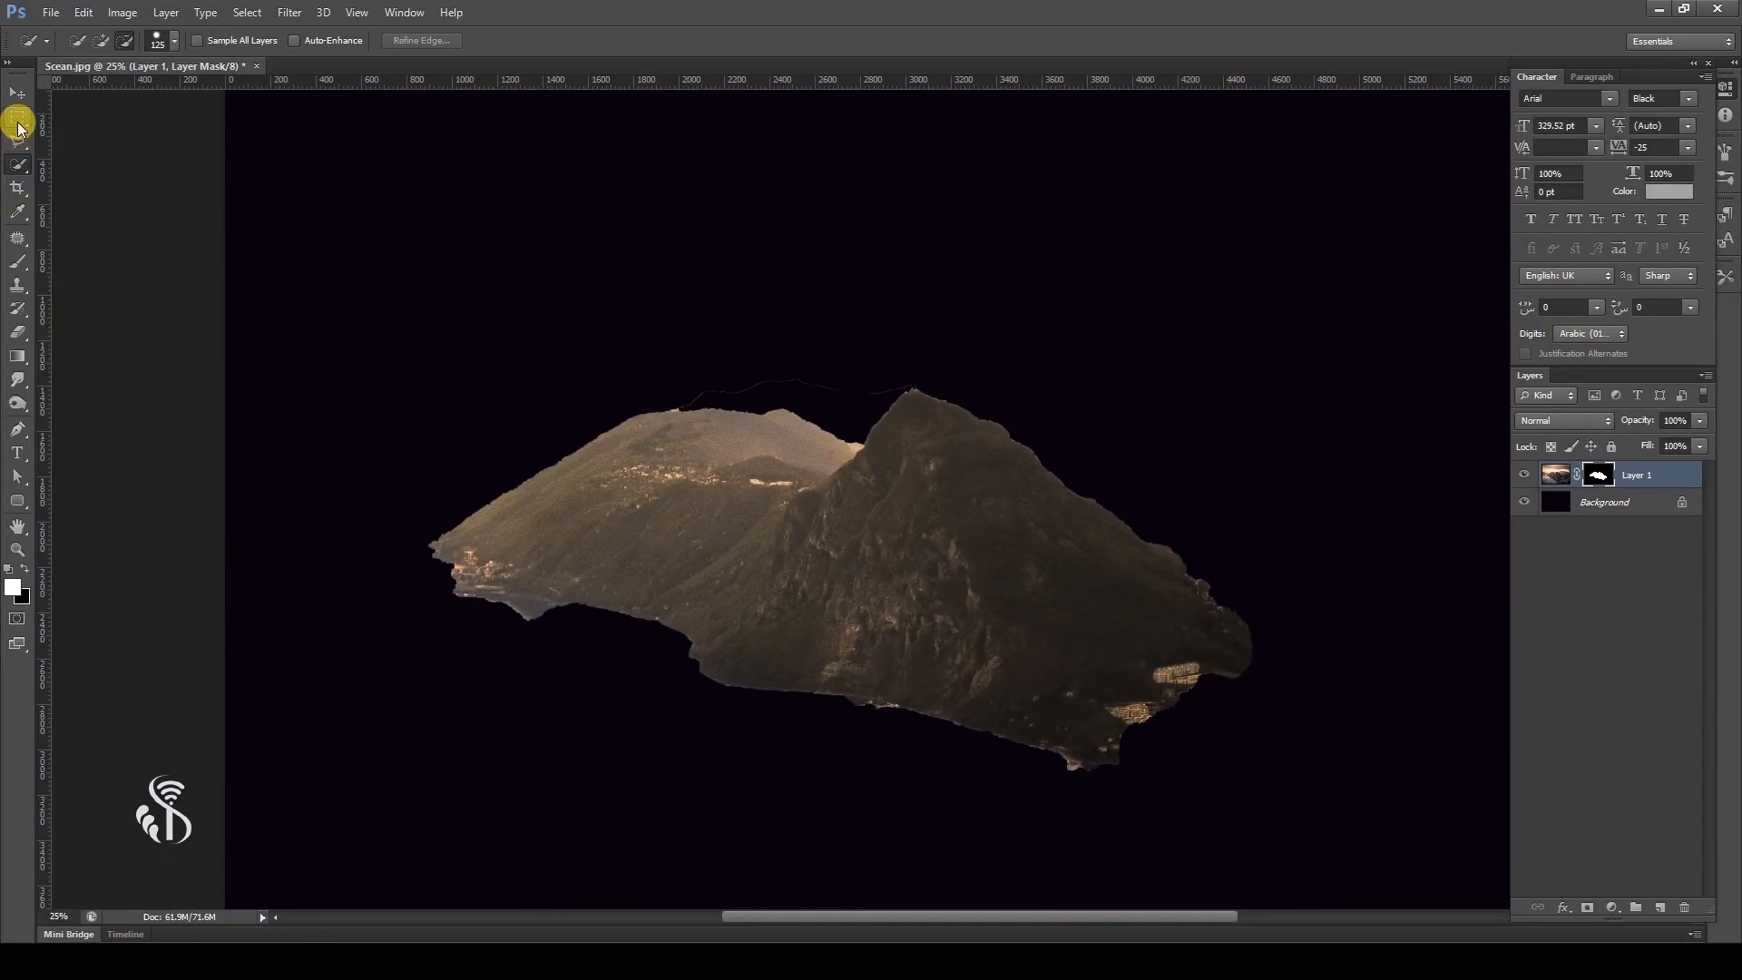
# - Draw a rectangular marquee over the right part of the mountain and sky, and add Layer 1's mask to the selection
pyautogui.click(17, 117)
pyautogui.moveTo(940, 224); pyautogui.dragTo(1365, 625)
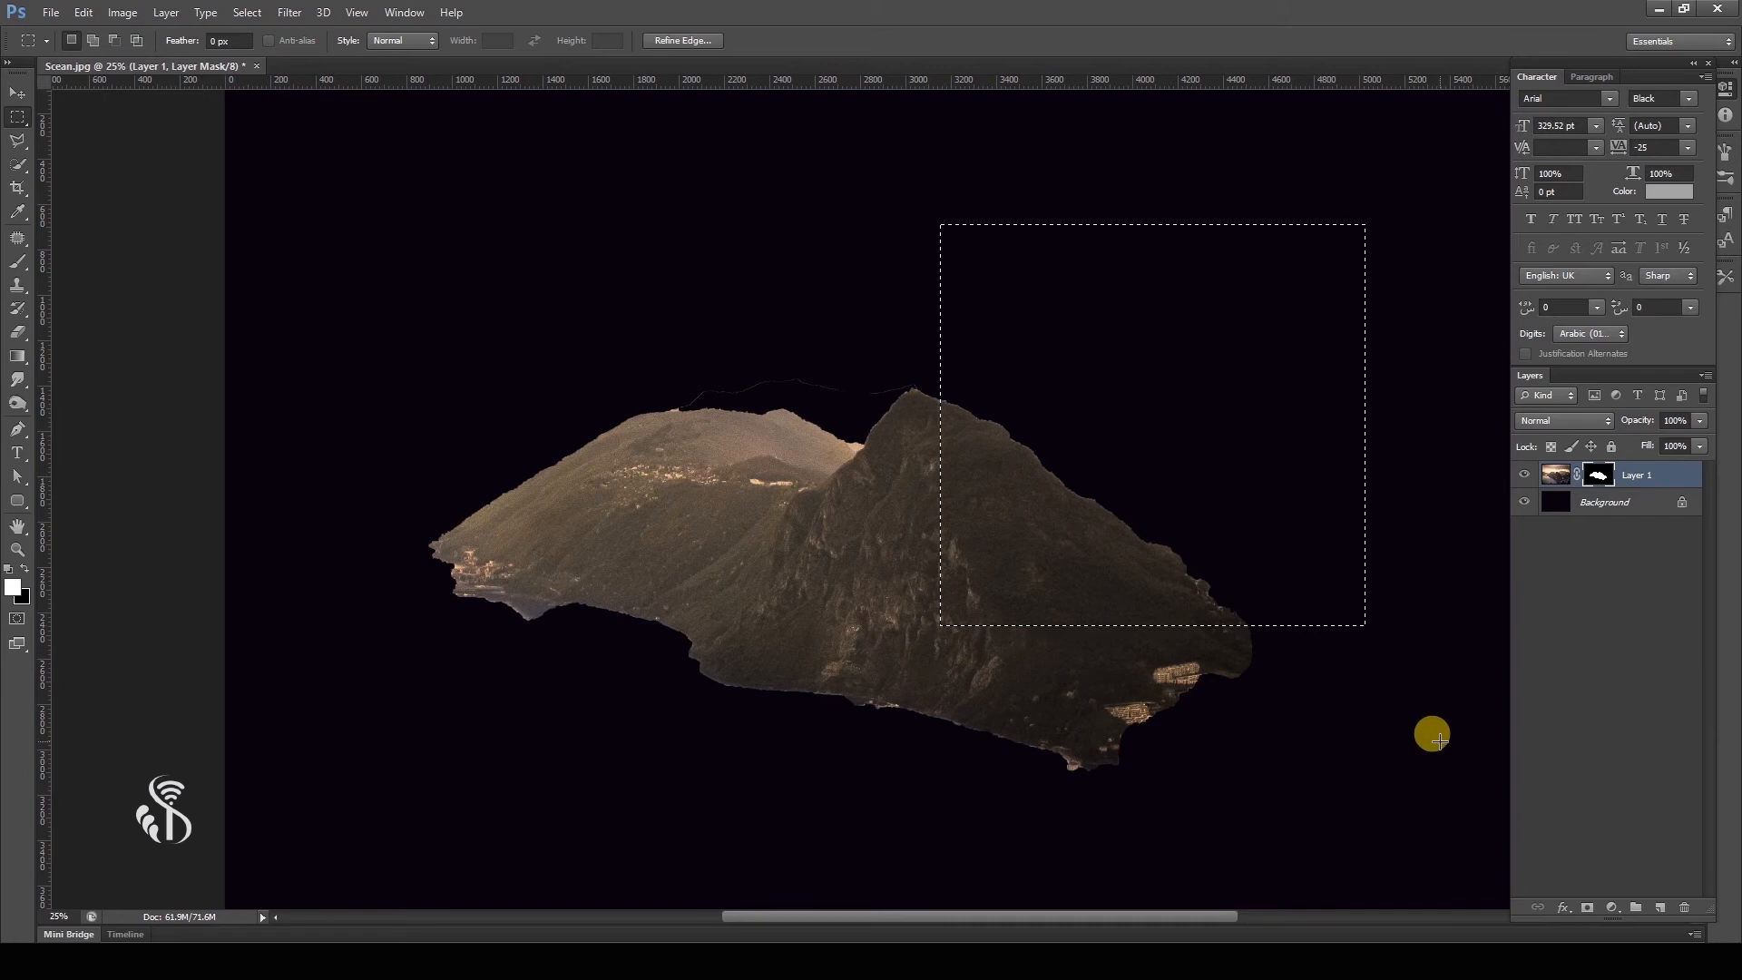
pyautogui.moveTo(1253, 548); pyautogui.dragTo(1163, 528)
pyautogui.click(1597, 475)
pyautogui.rightClick(1604, 477)
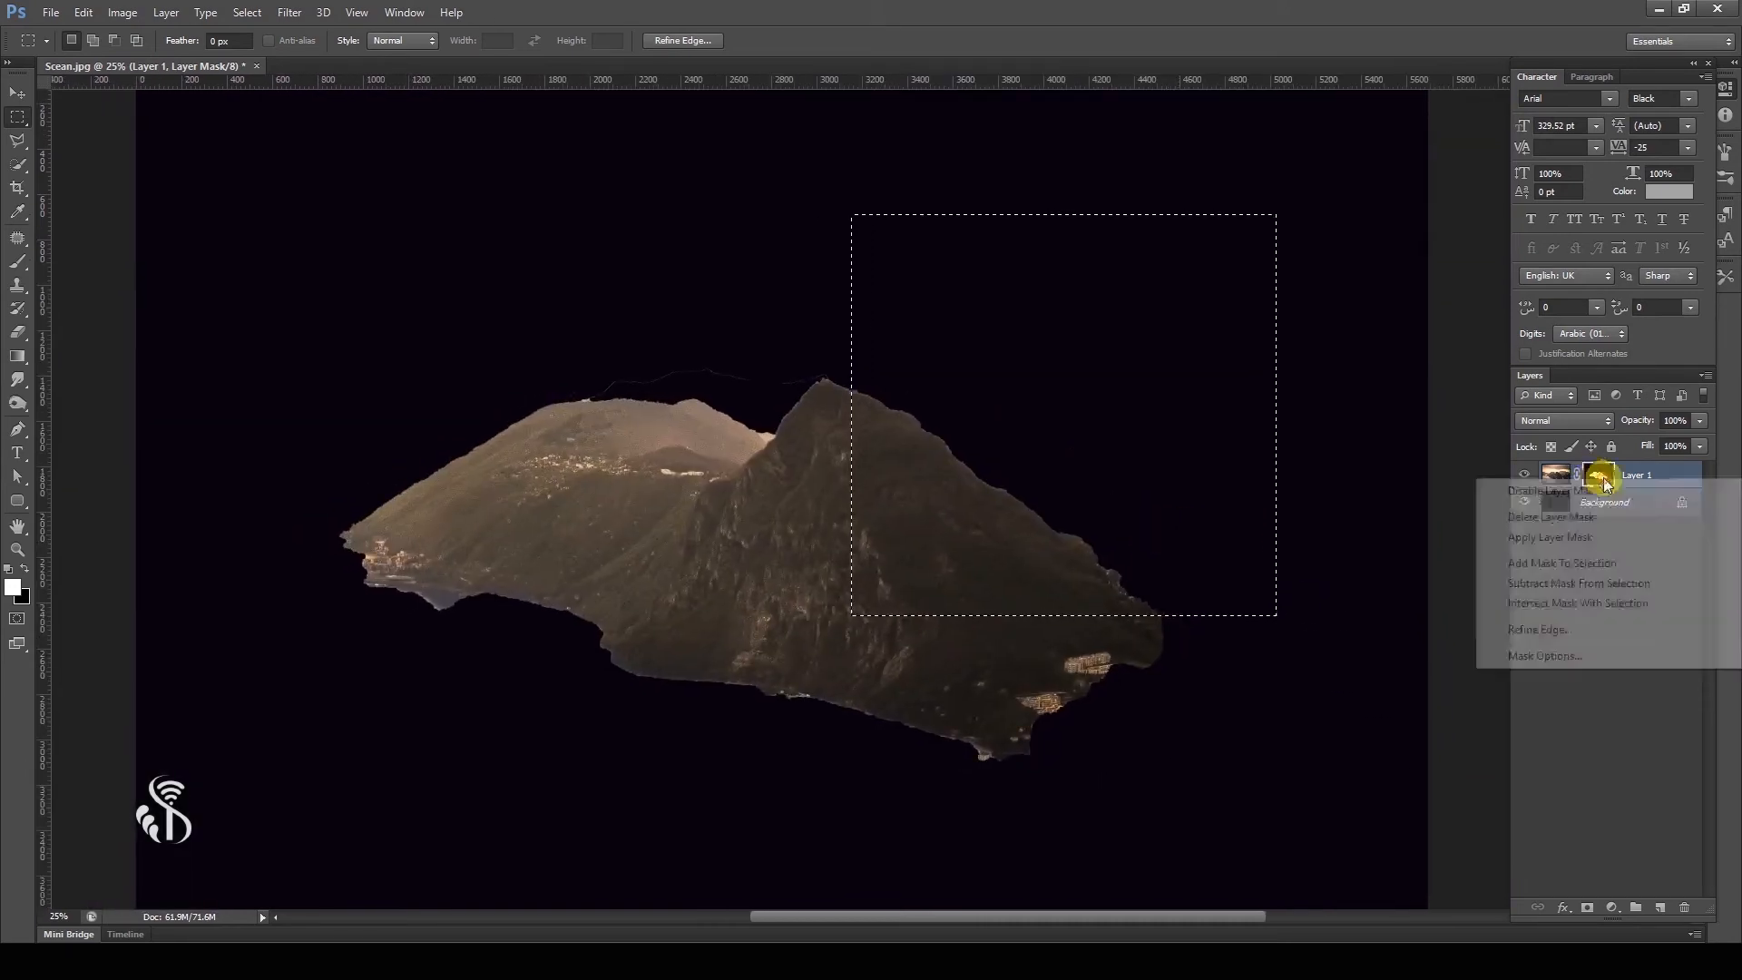
pyautogui.click(1584, 564)
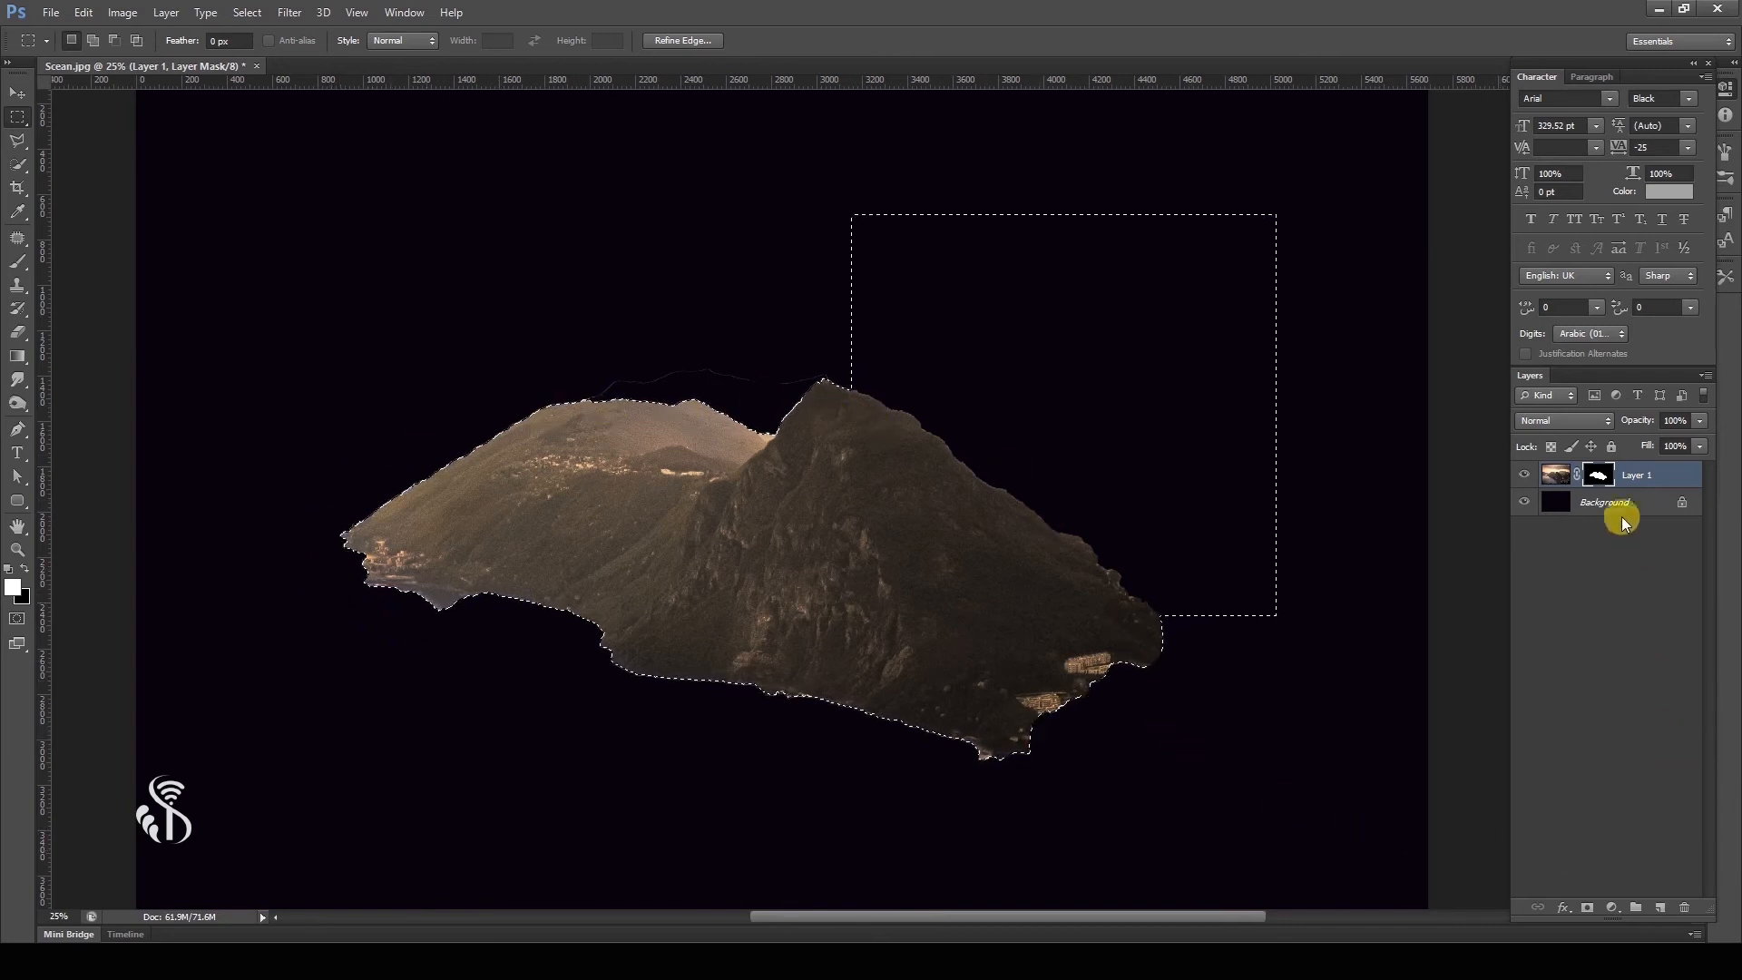
# - Try subtracting Layer 1's mask from the current selection, and undo the subtraction
pyautogui.rightClick(1608, 474)
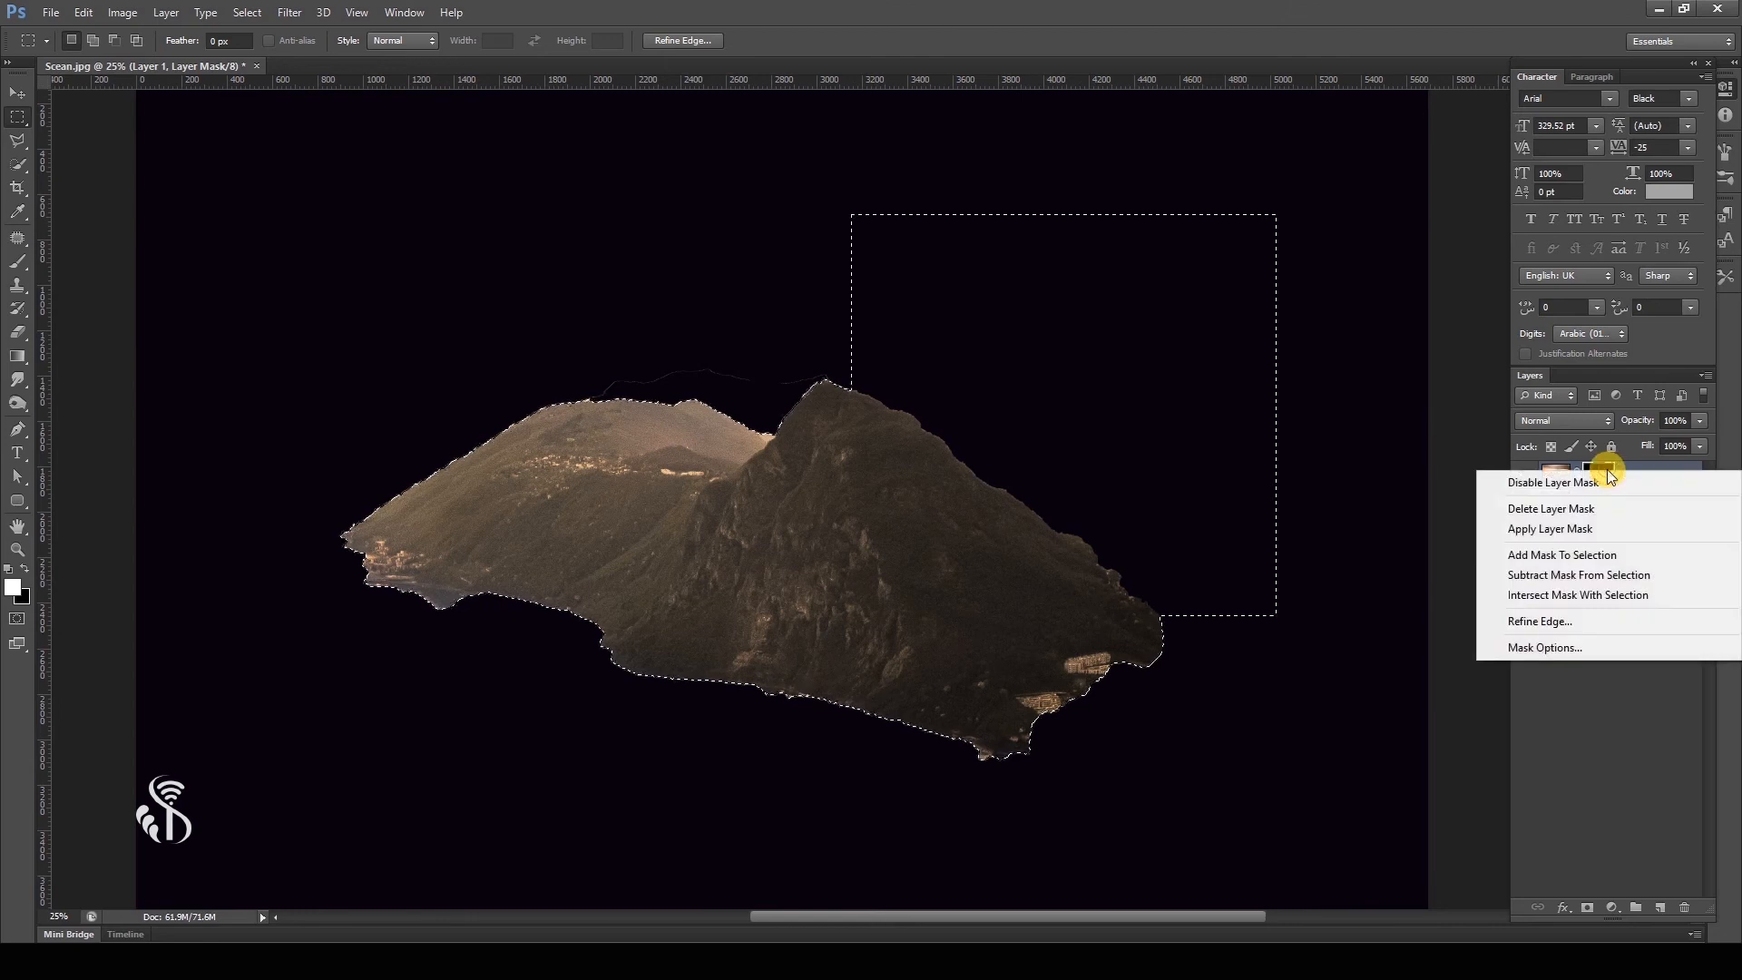
pyautogui.click(1570, 577)
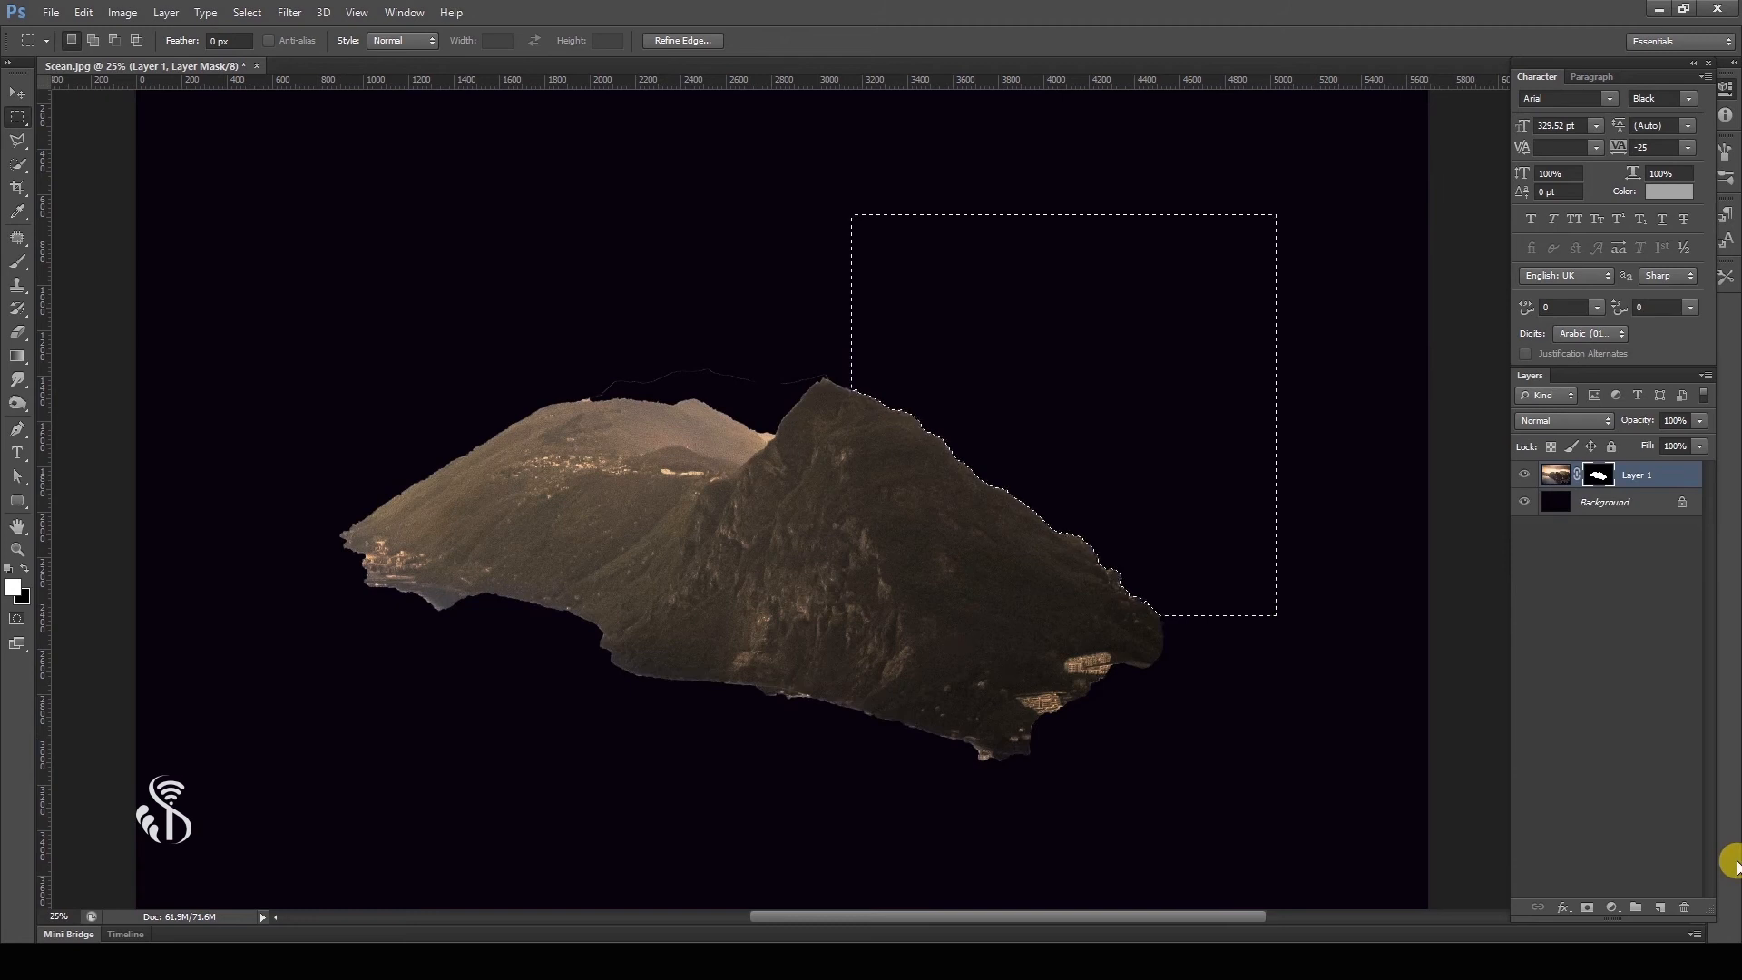
pyautogui.hotkey('ctrl', 'z')
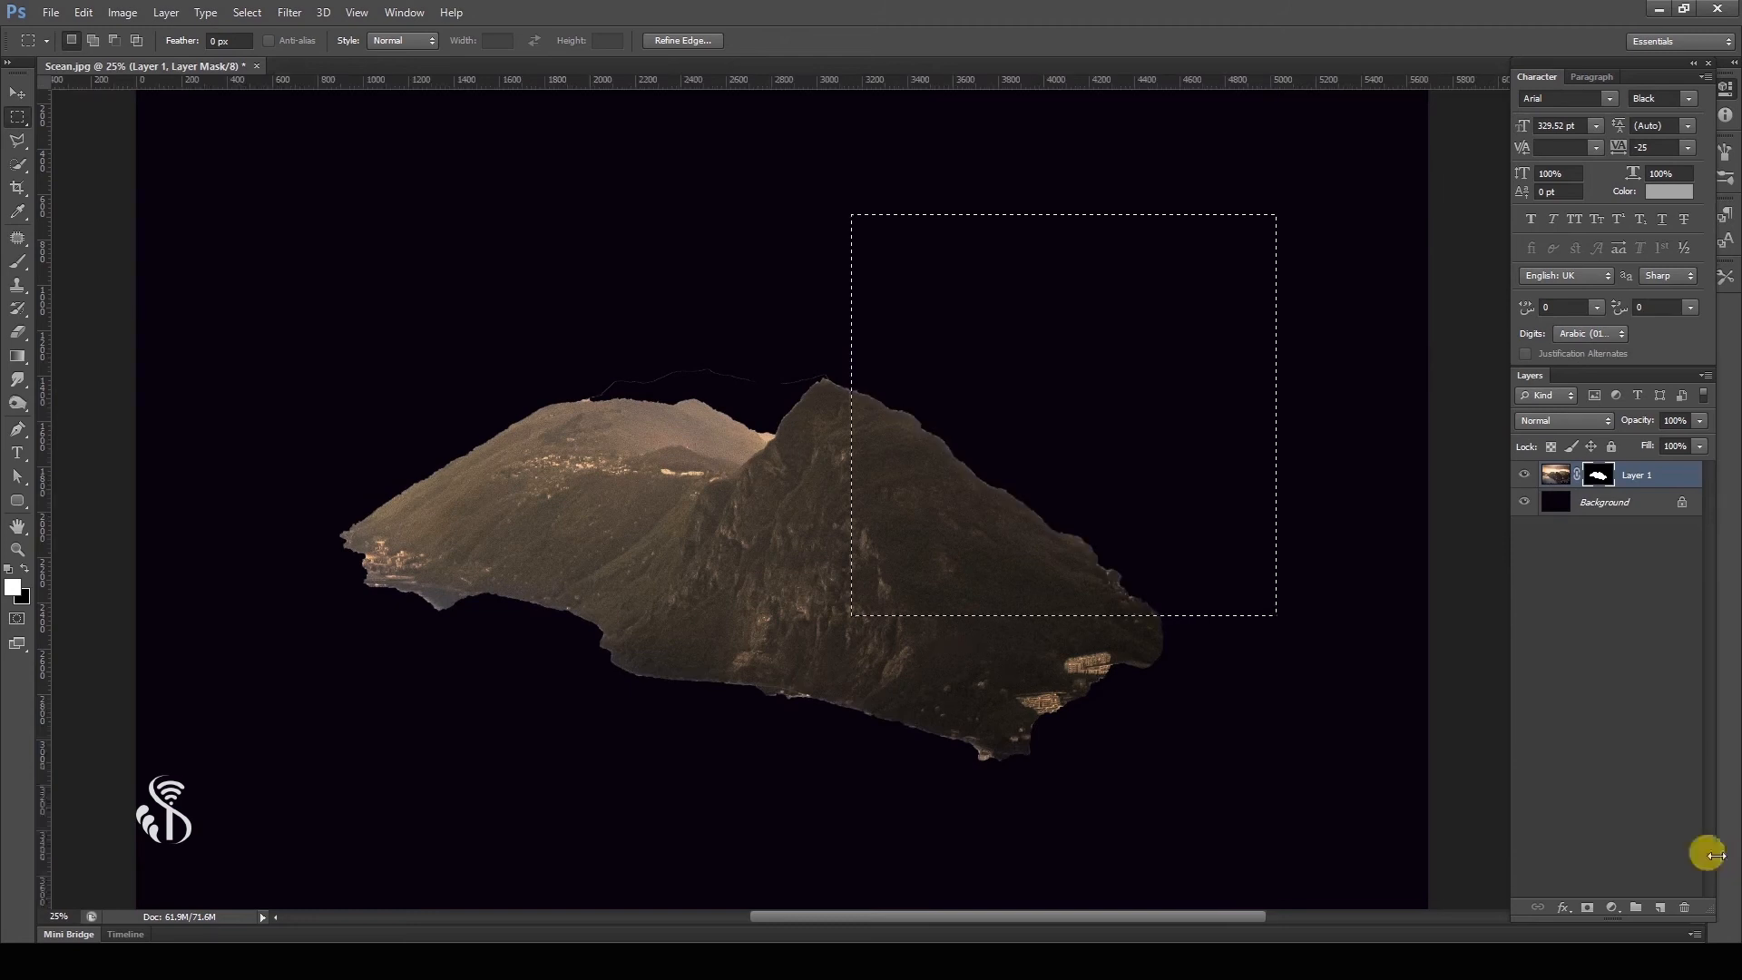
# - Intersect Layer 1's mask with the rectangular selection
pyautogui.rightClick(1599, 475)
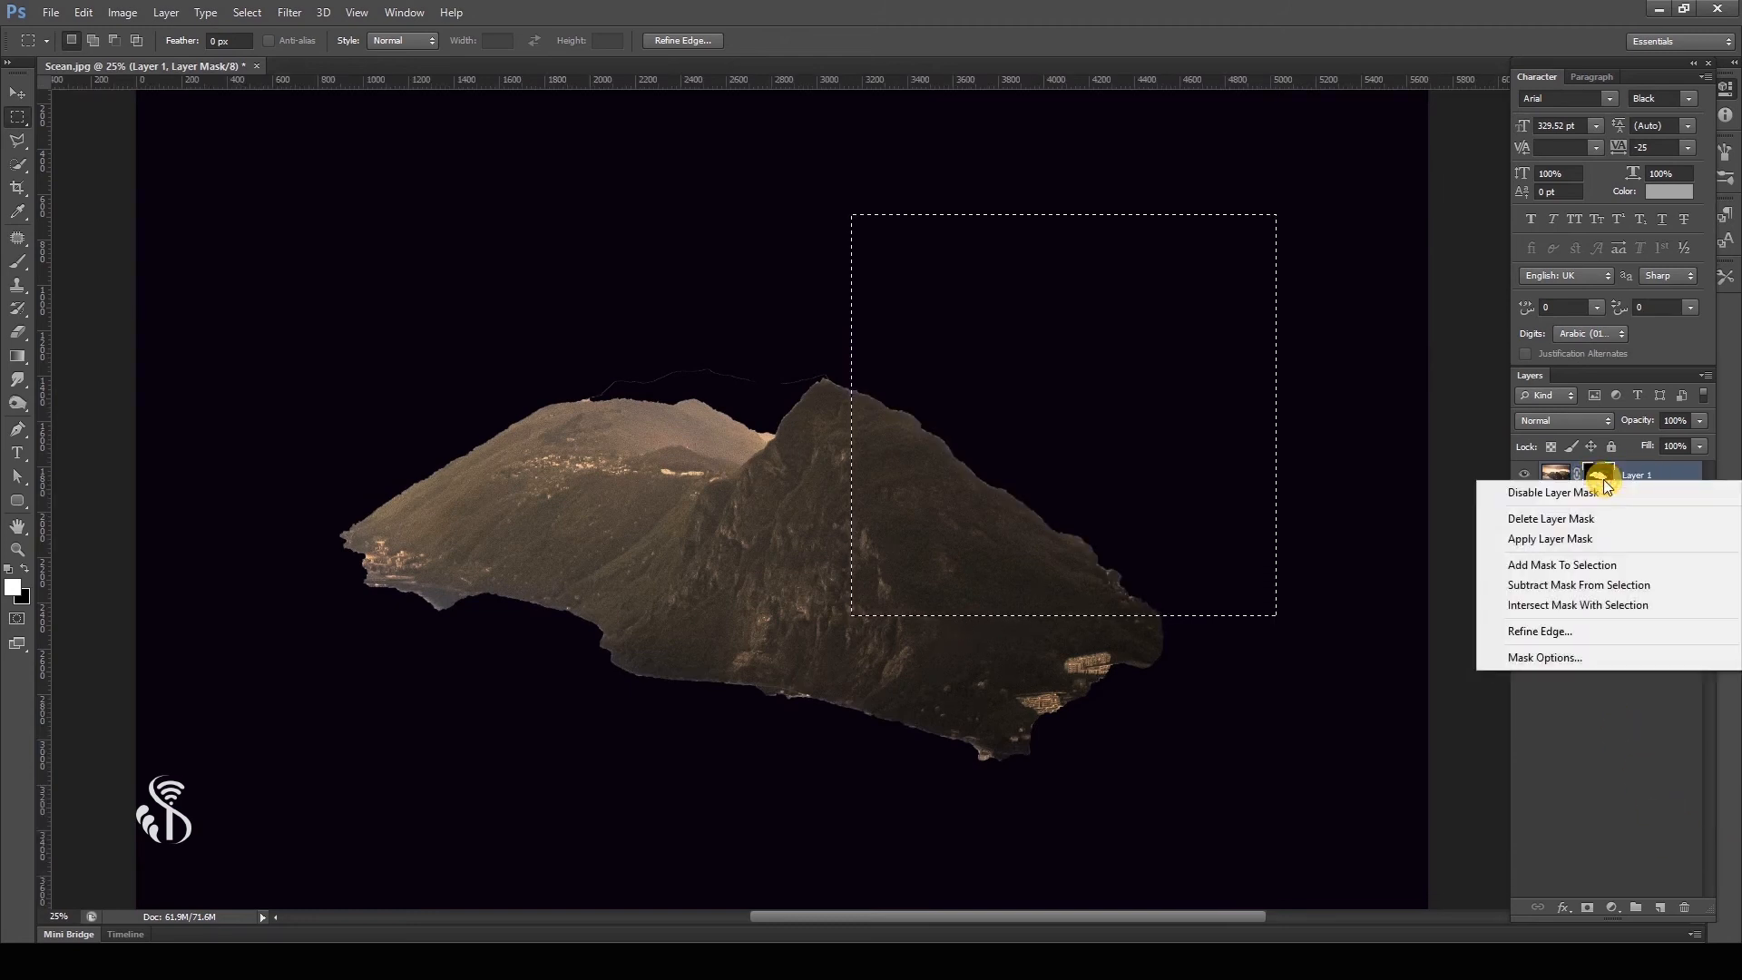
pyautogui.click(1685, 608)
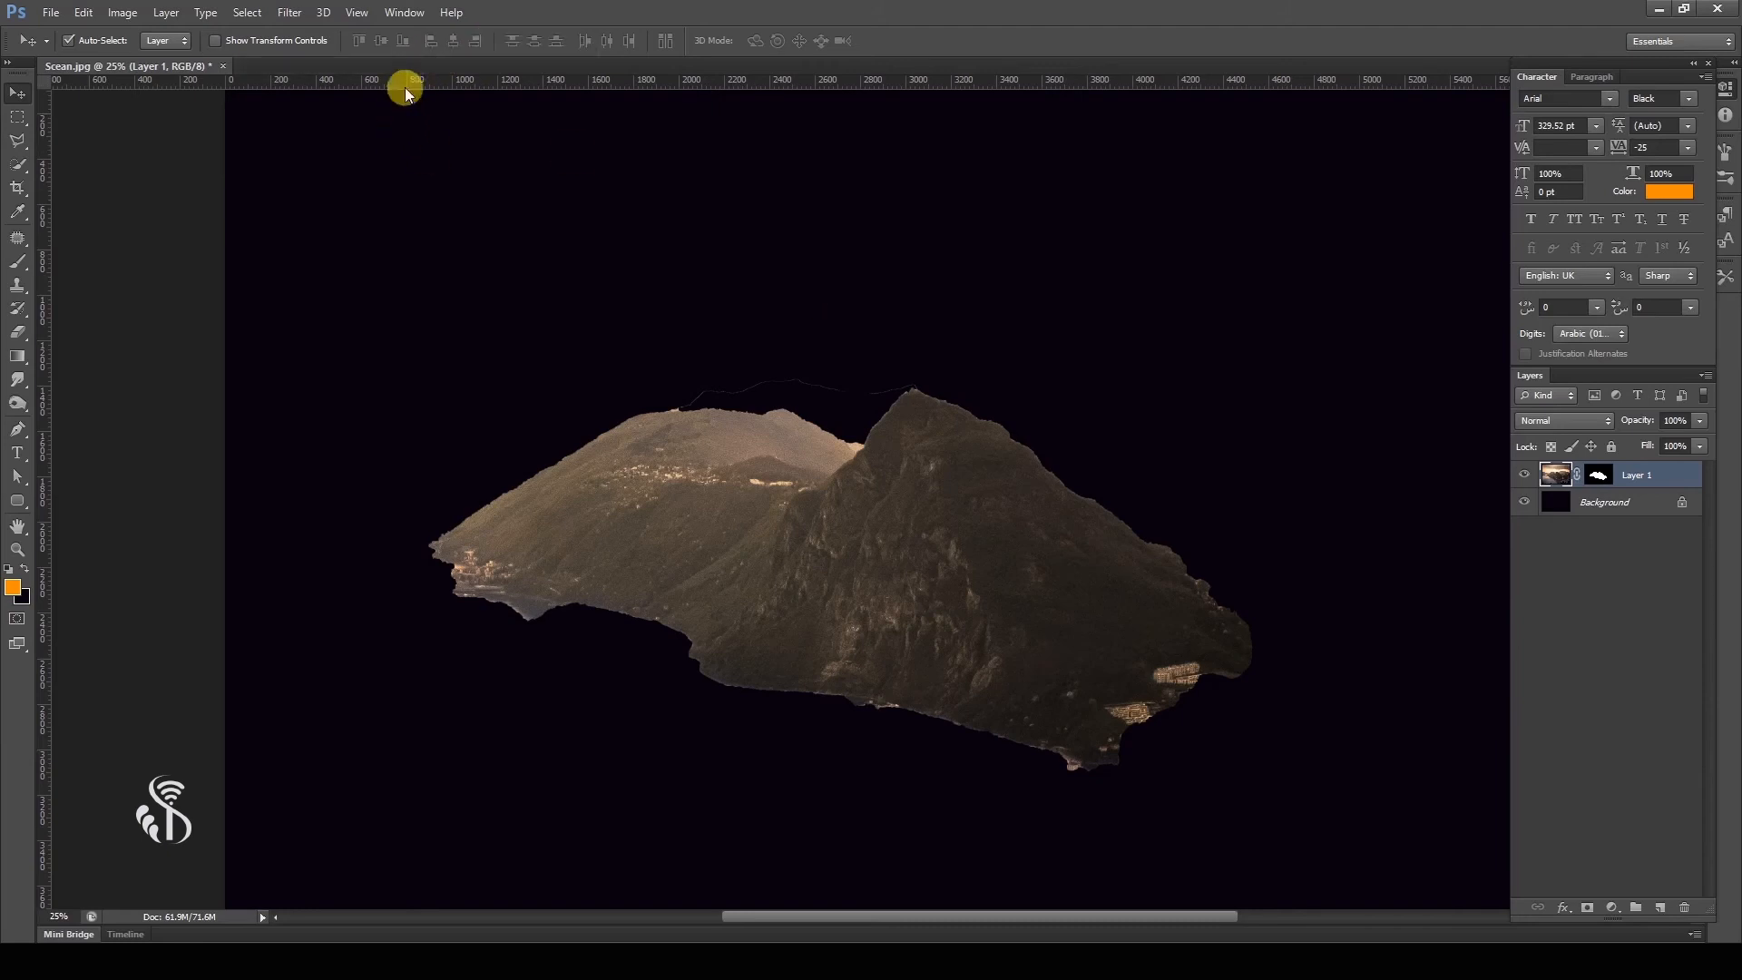
# - On a new layer, fill a rectangular selection of about 1700 by 800 px above the left hill with the orange foreground colour, and deselect
pyautogui.click(1661, 908)
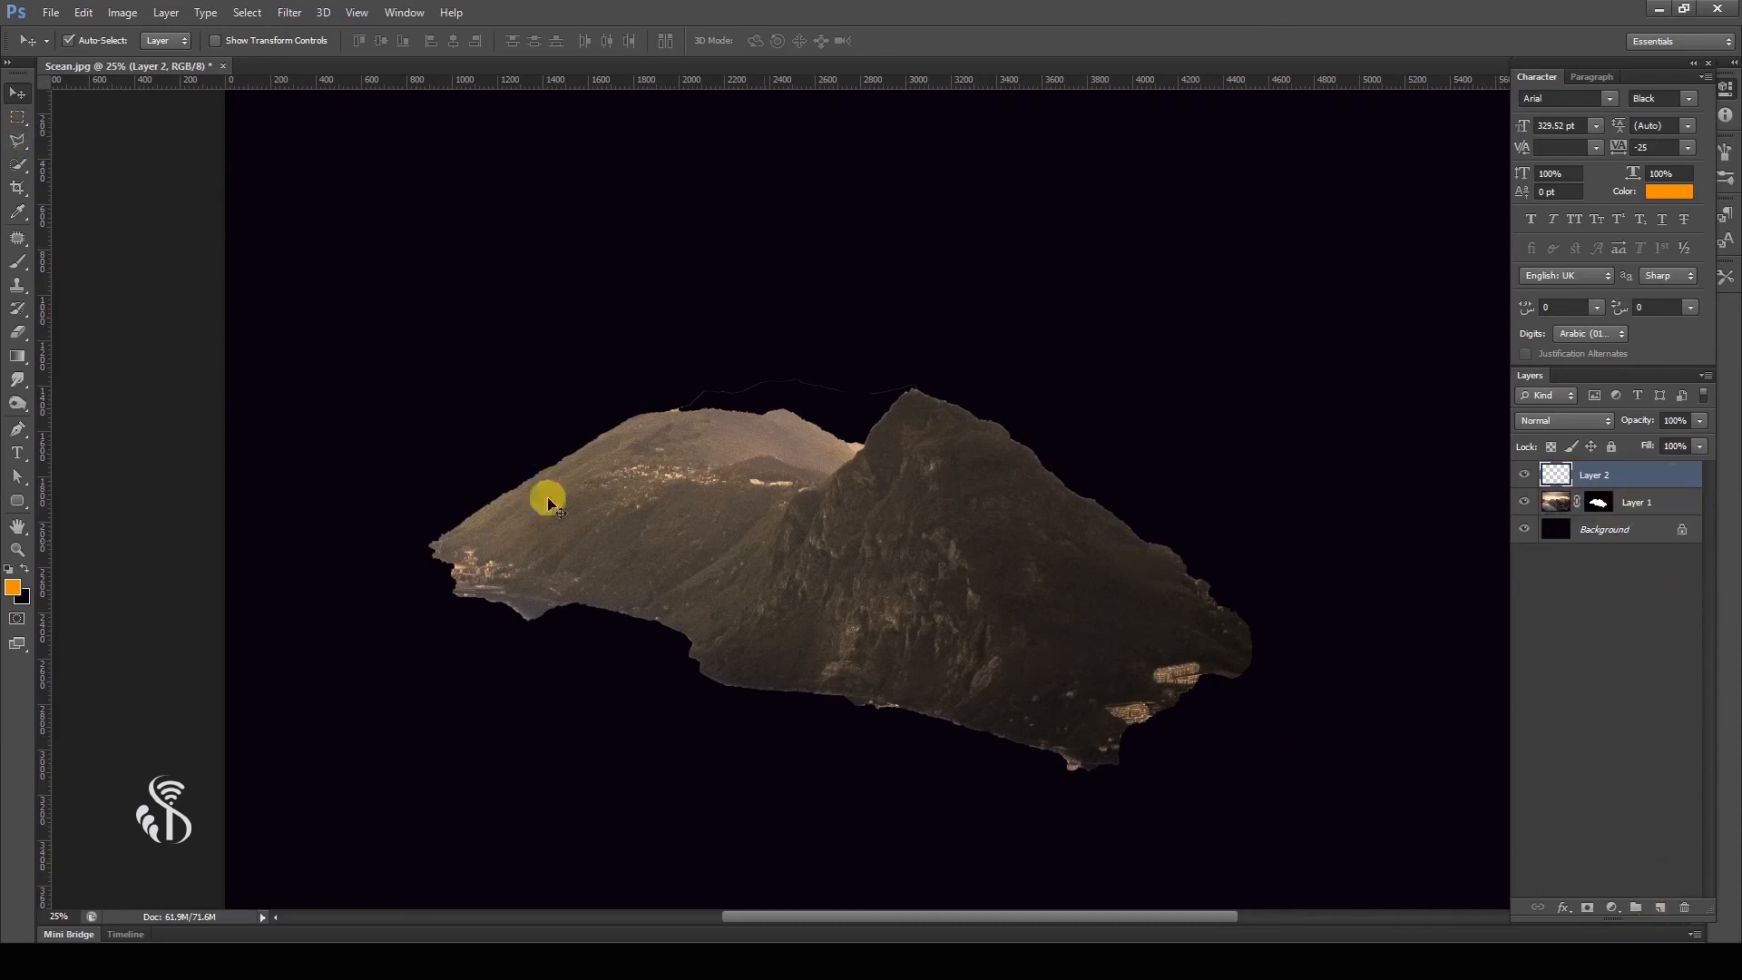
pyautogui.click(20, 119)
pyautogui.moveTo(311, 219); pyautogui.dragTo(699, 401)
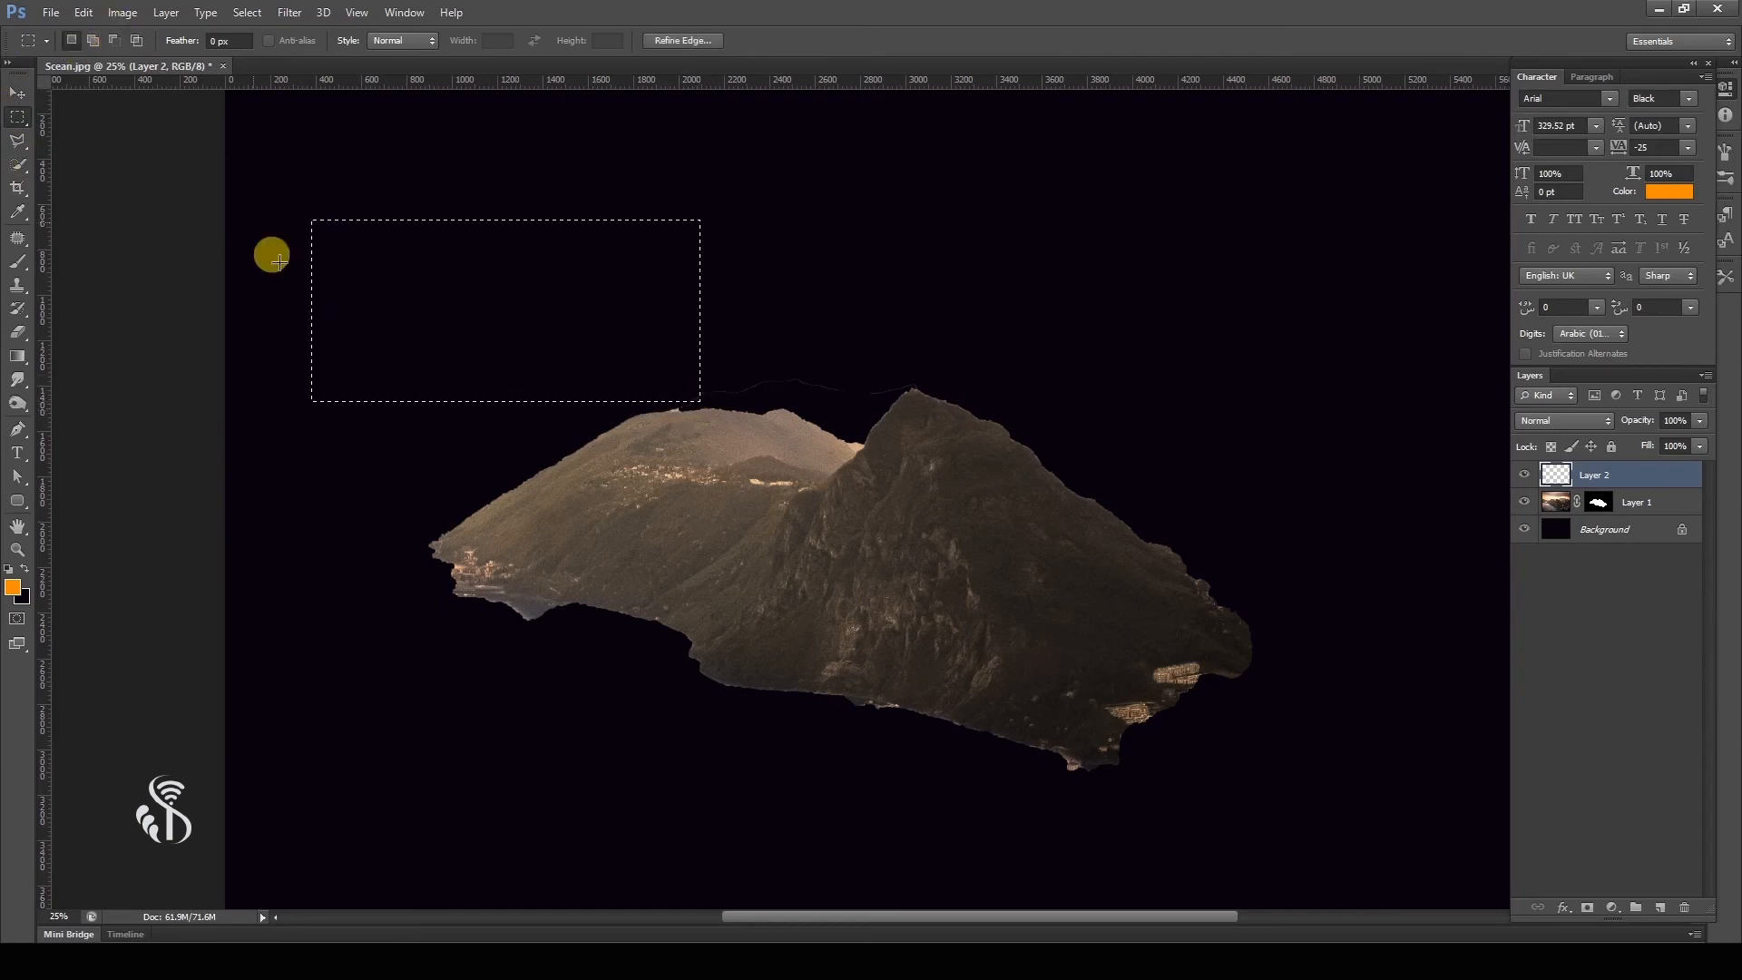
pyautogui.hotkey('alt', 'BackSpace')
pyautogui.click(350, 595)
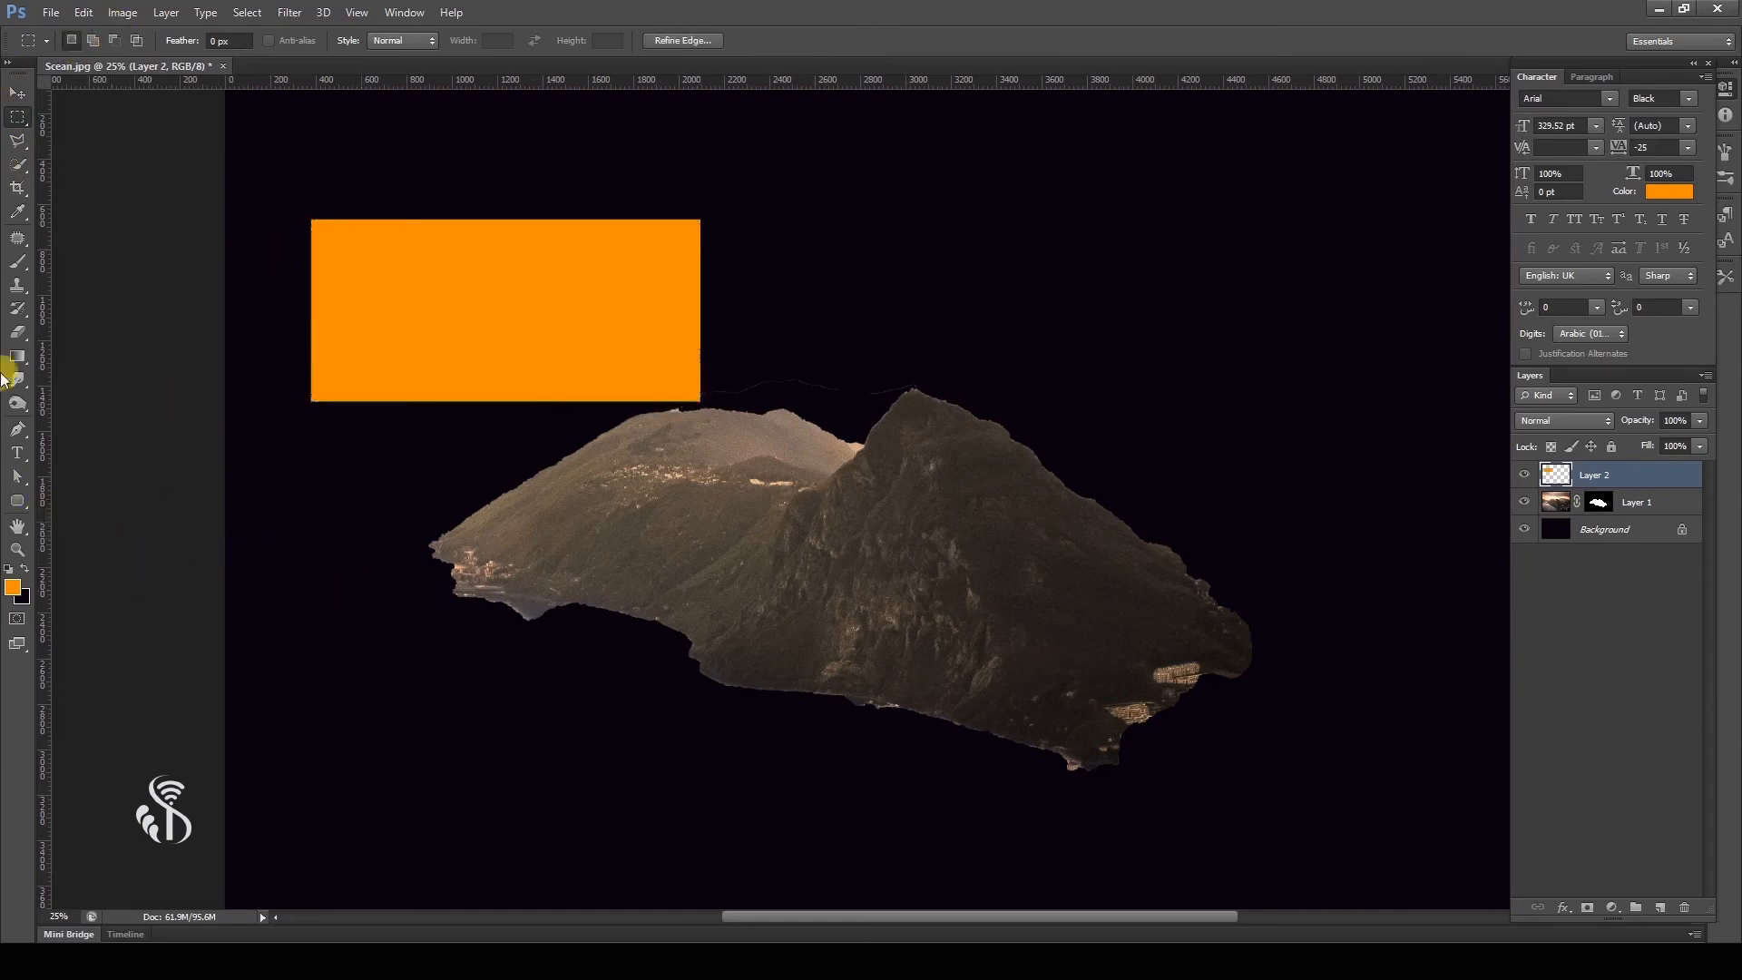
# - Open Scean - Copy.jpg, select the whole image and copy it
pyautogui.click(59, 13)
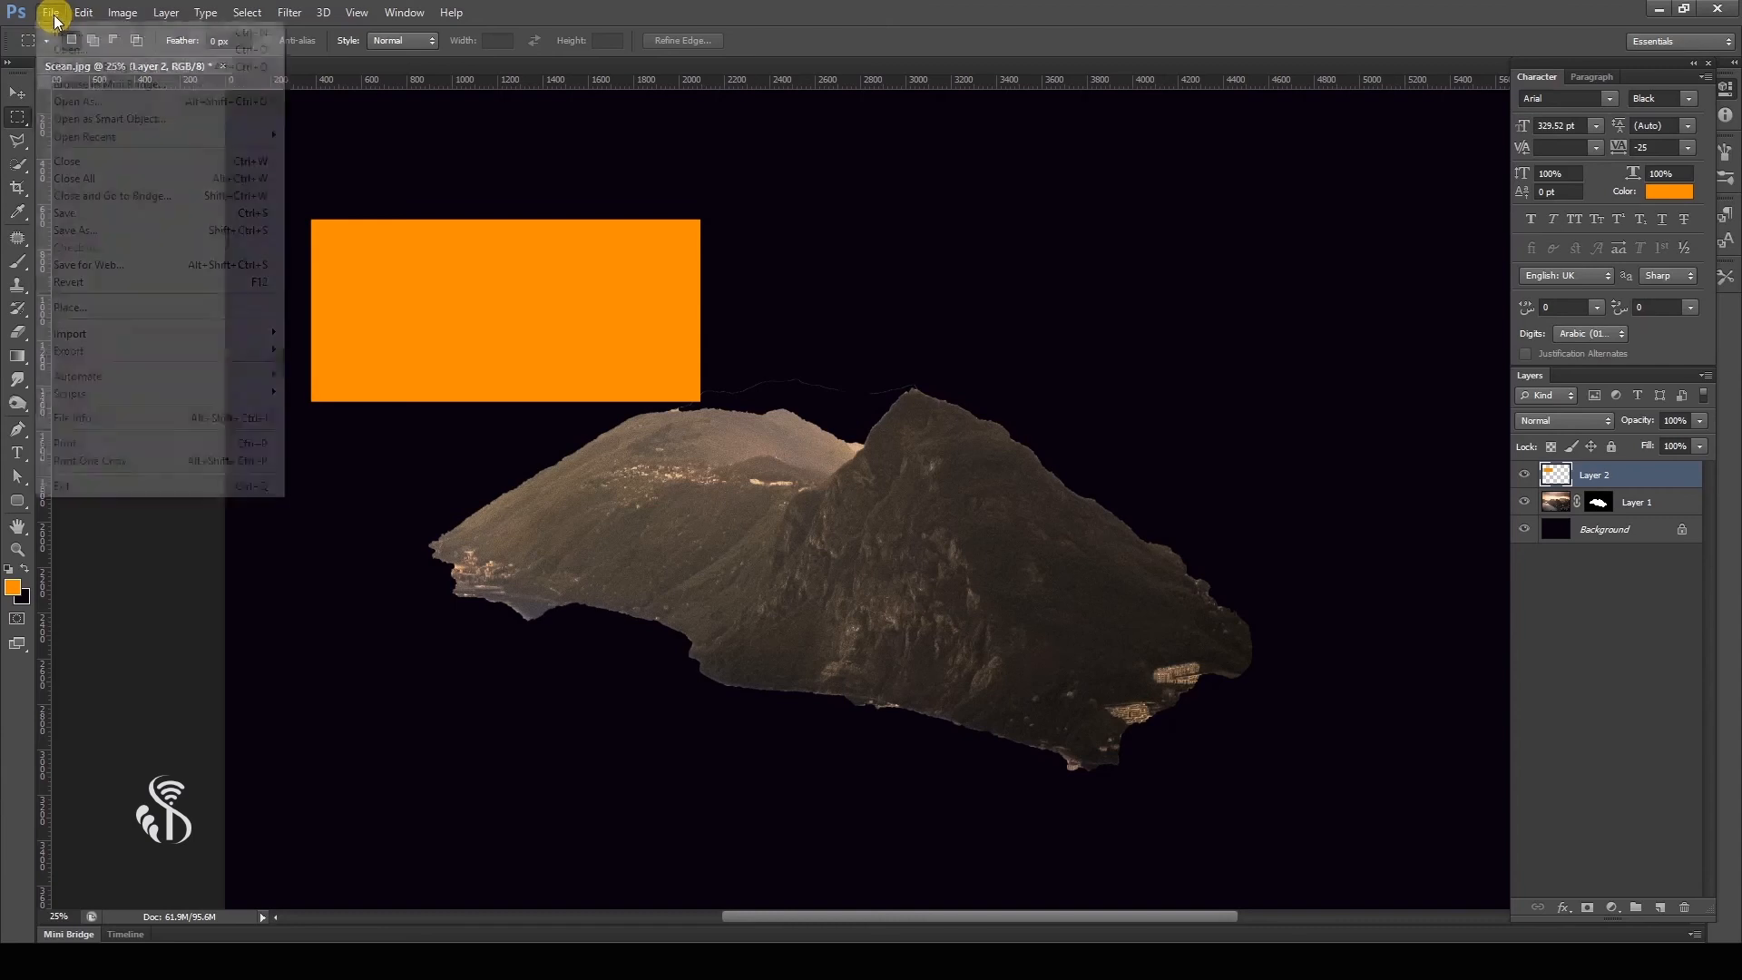
pyautogui.click(64, 52)
pyautogui.click(1043, 626)
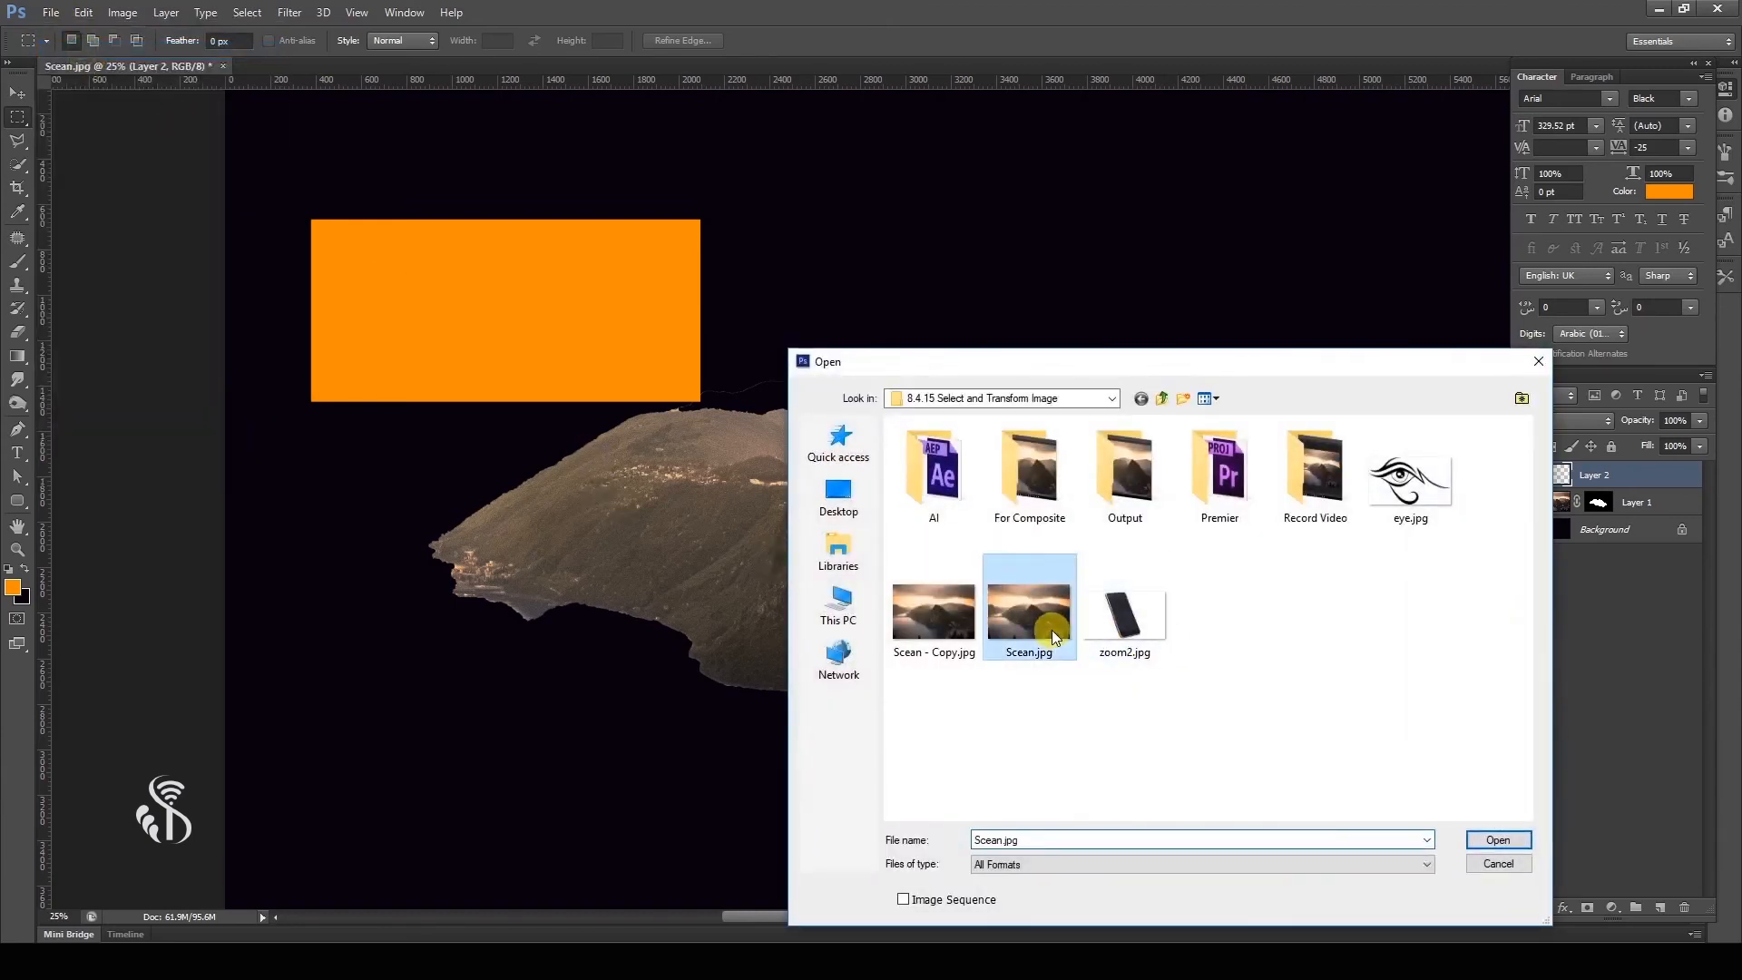
pyautogui.click(962, 639)
pyautogui.click(1498, 840)
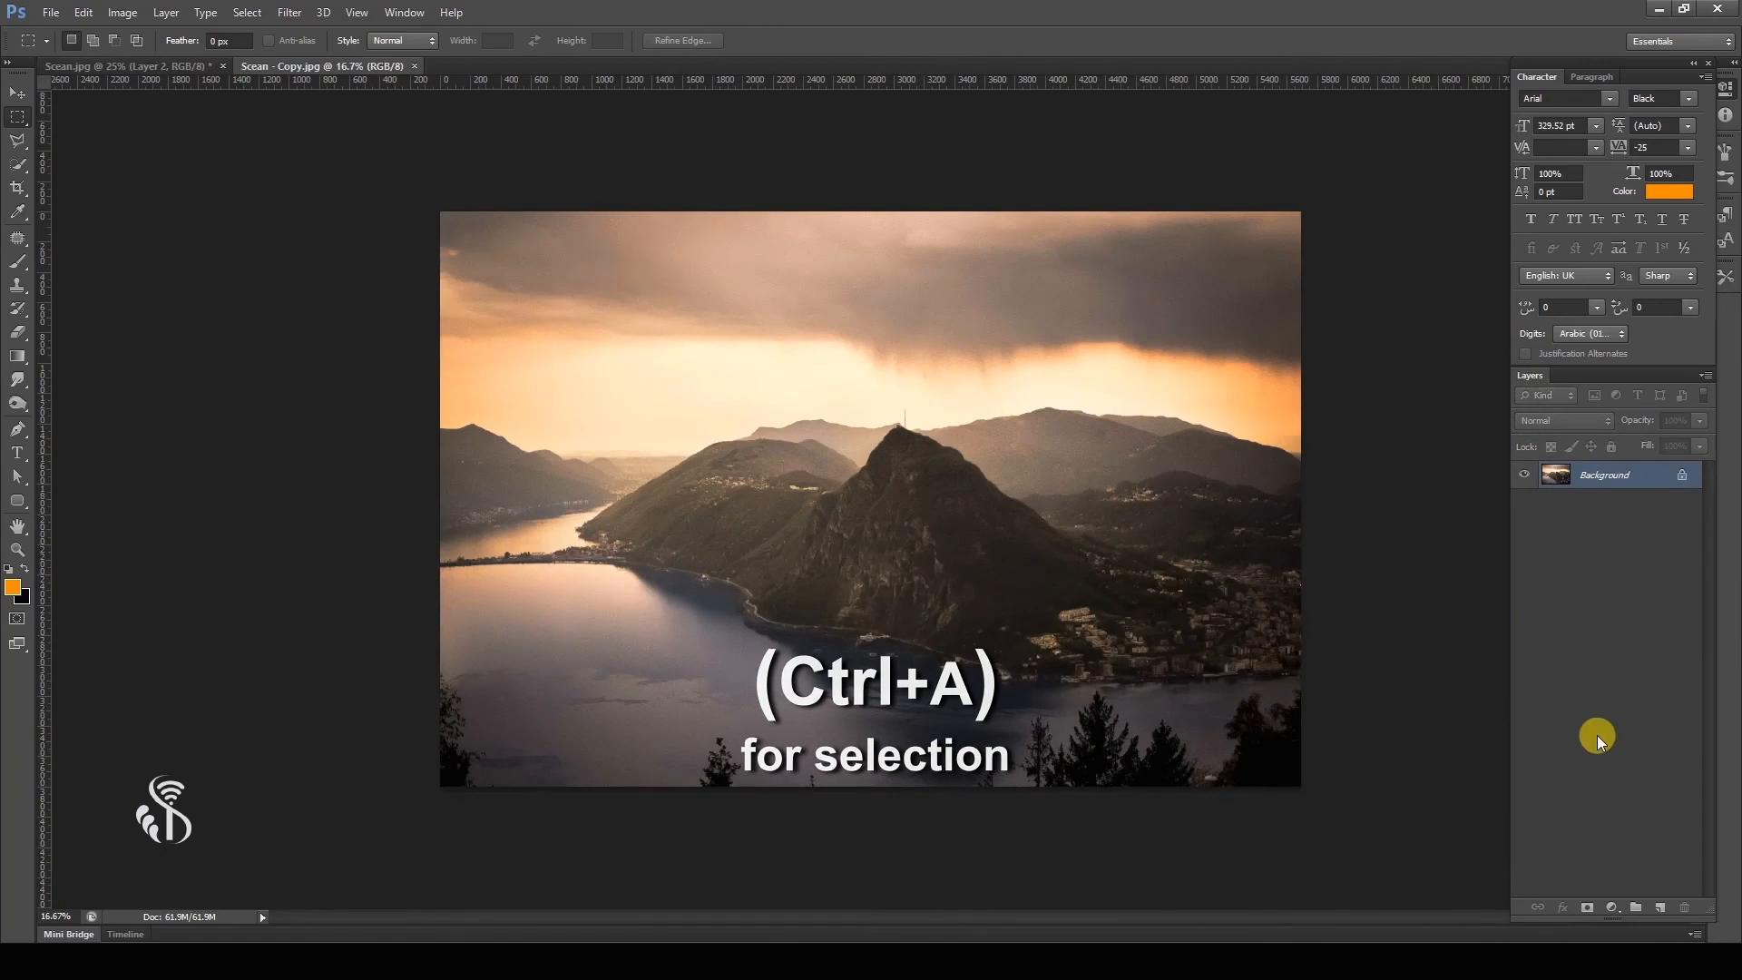
pyautogui.hotkey('ctrl', 'a')
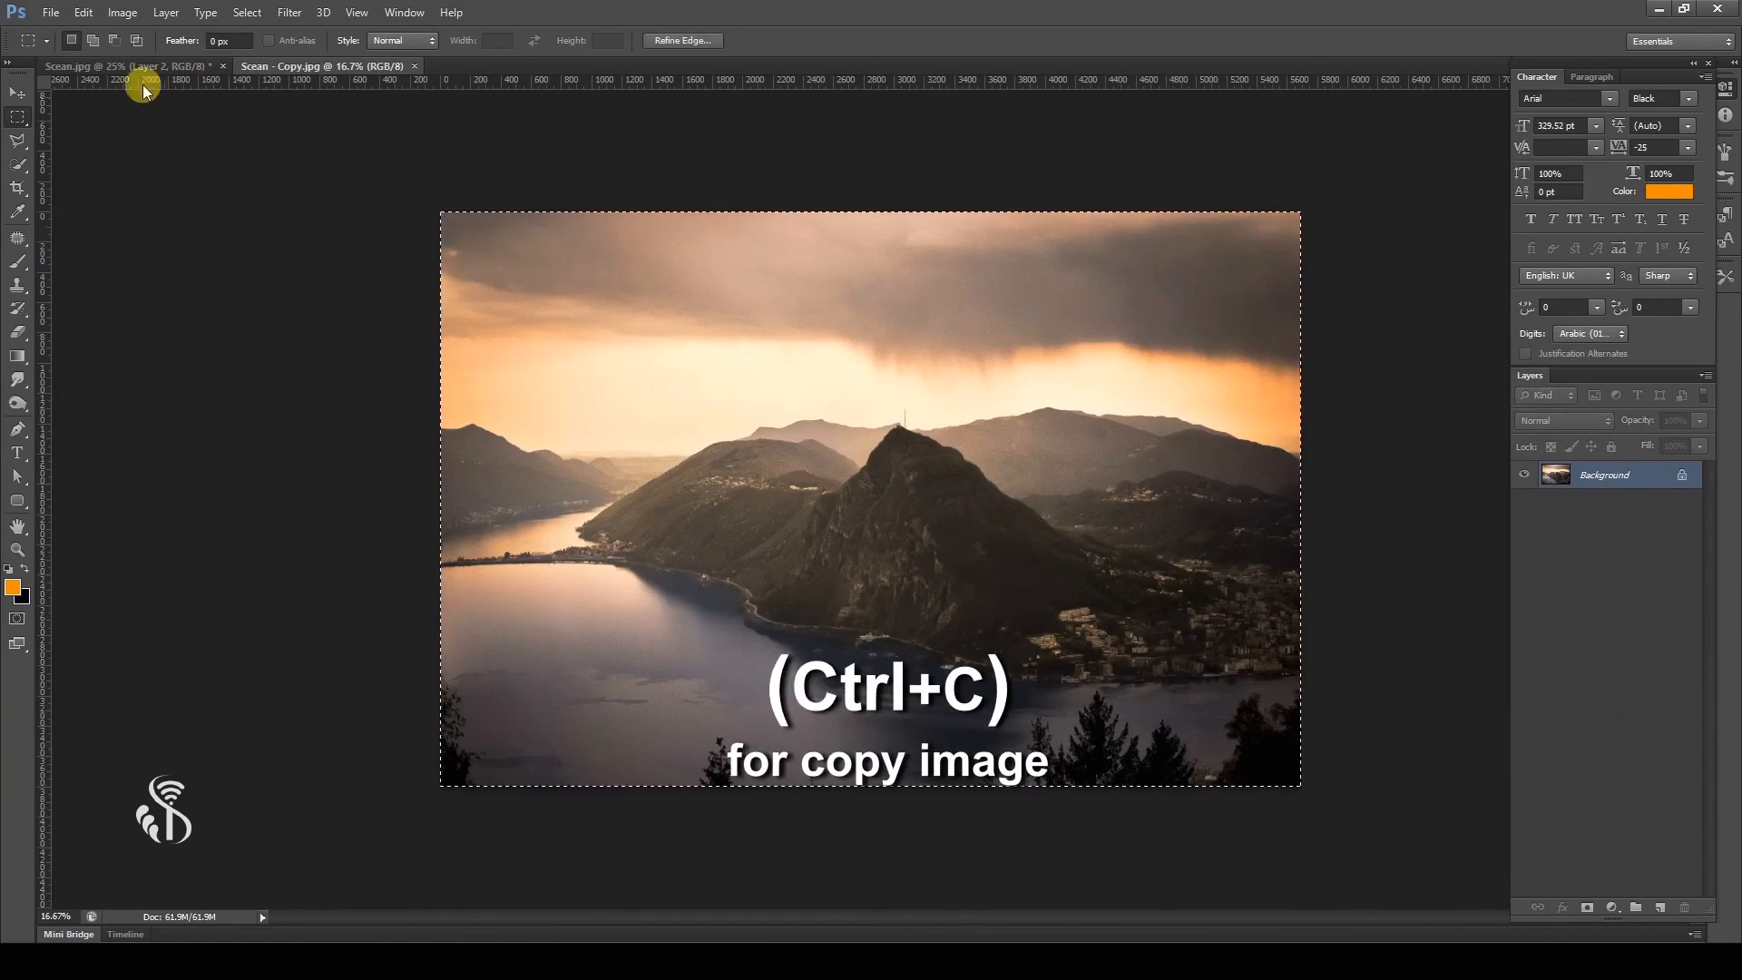
# - Back in Scean.jpg, load Layer 2's orange rectangle as a selection and paste the copied photo into it with Paste Into
pyautogui.click(118, 67)
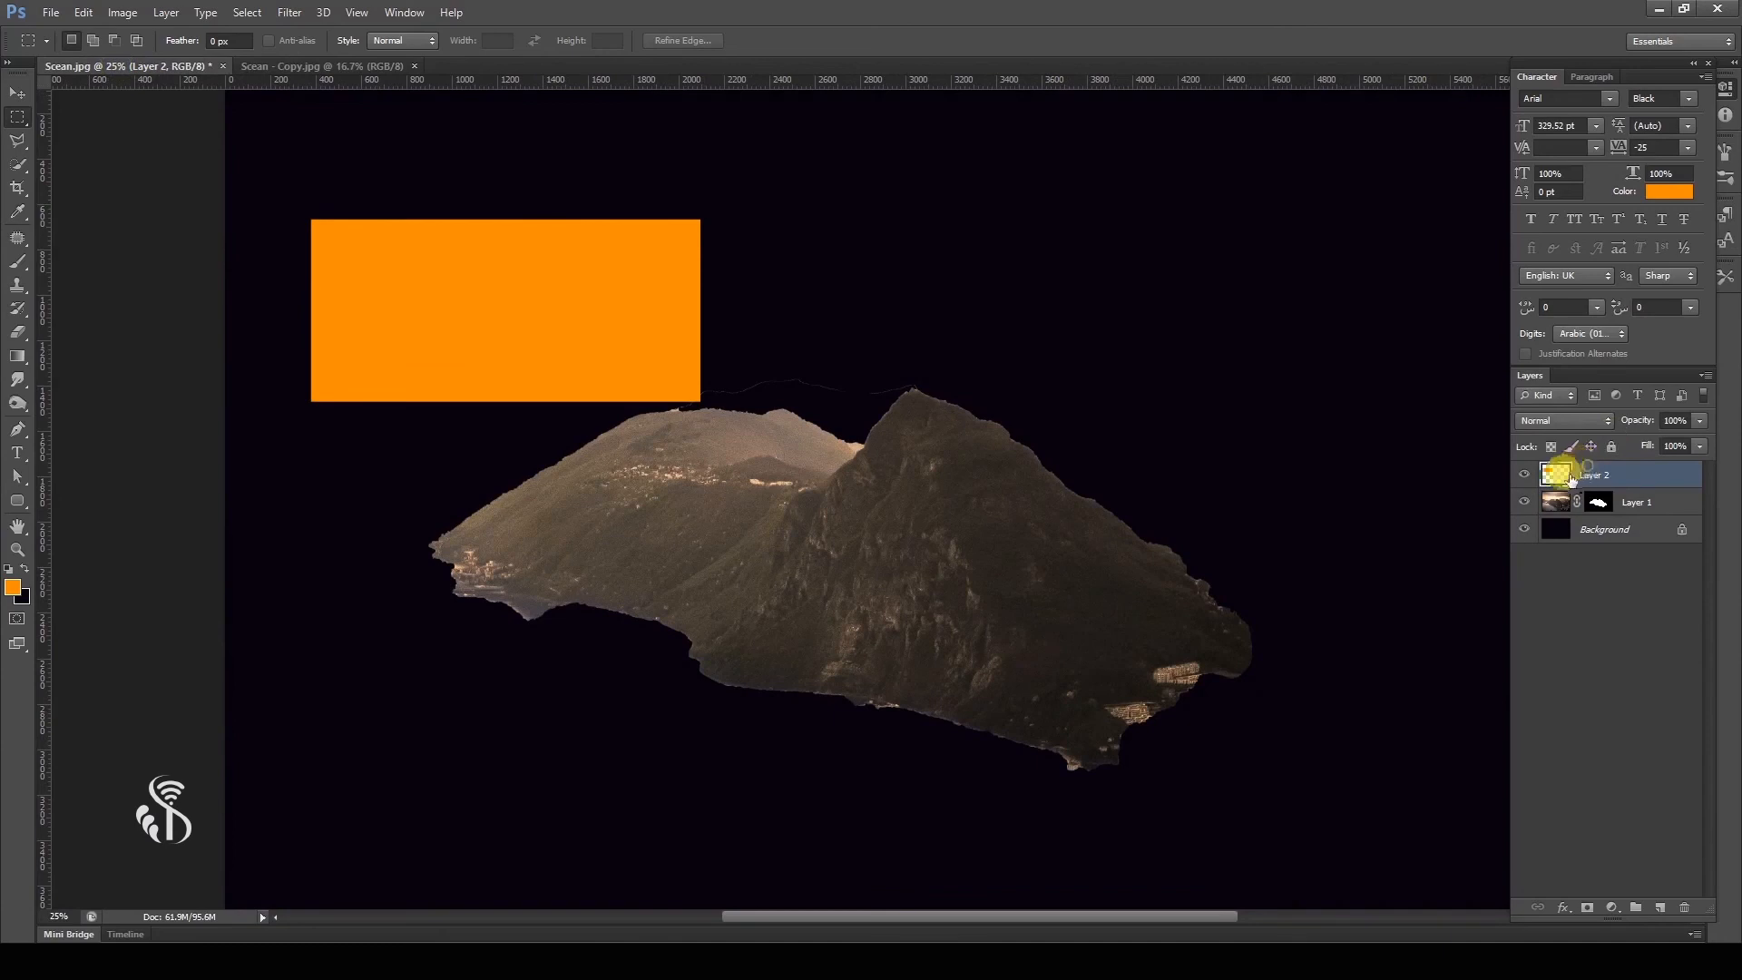
pyautogui.keyDown('ctrl'); pyautogui.click(1557, 477); pyautogui.keyUp('ctrl')
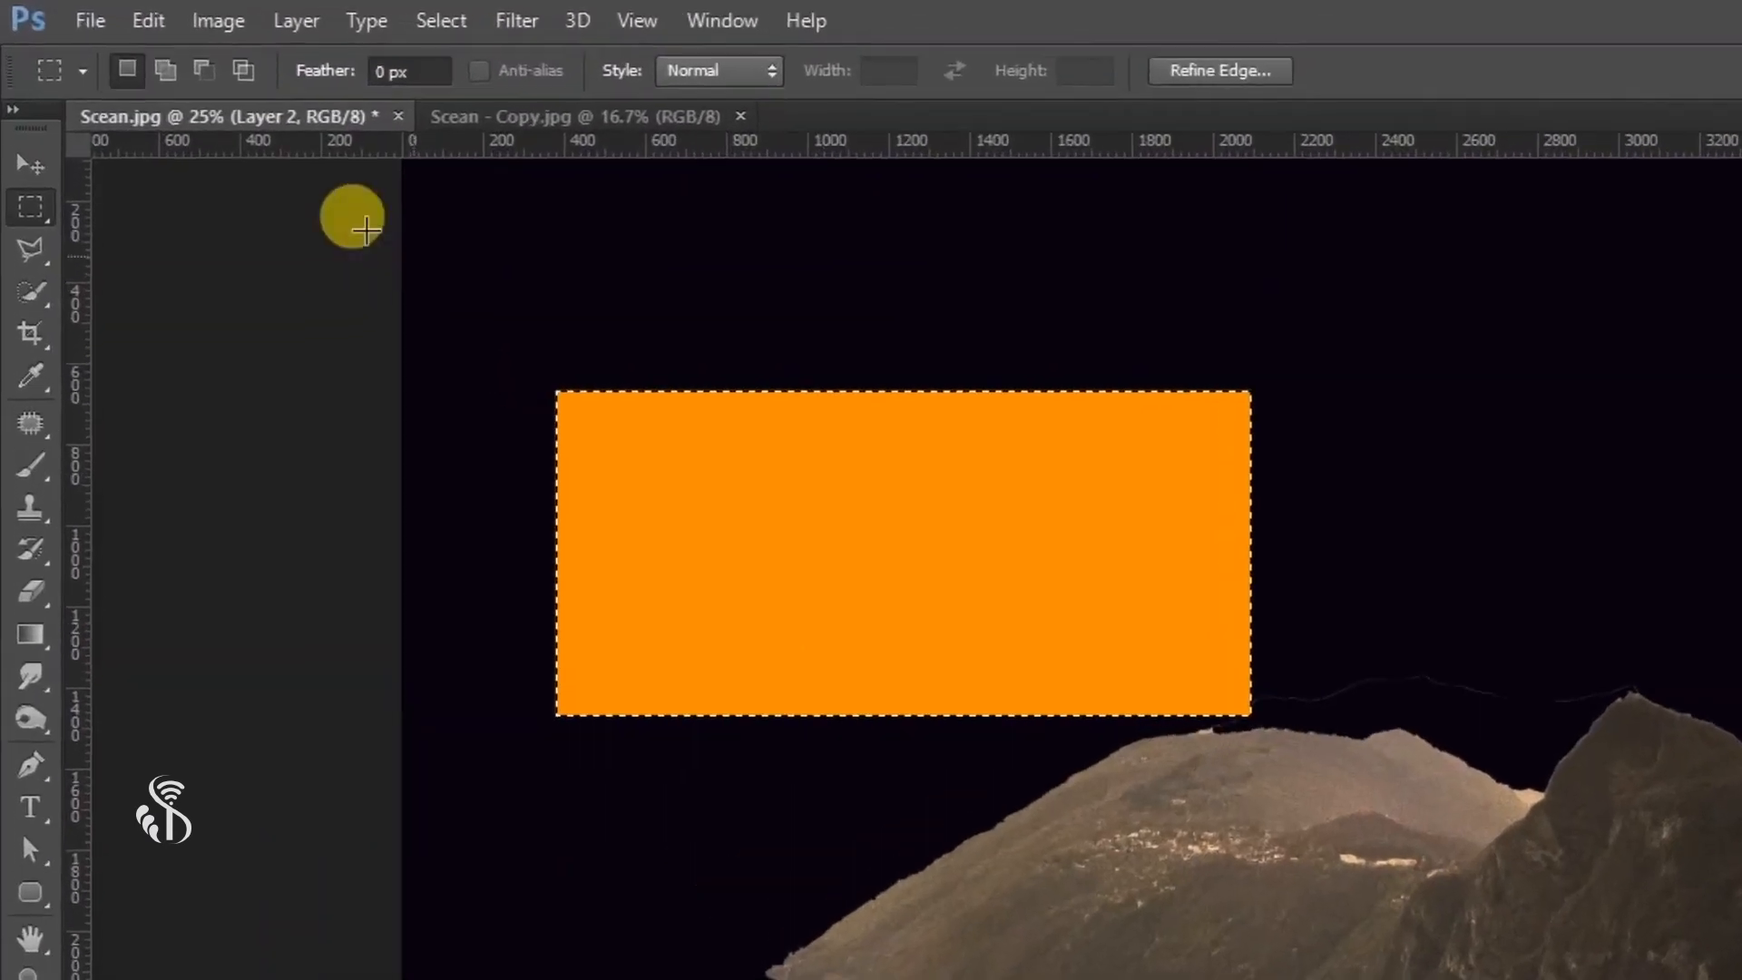
pyautogui.click(150, 20)
pyautogui.moveTo(145, 338)
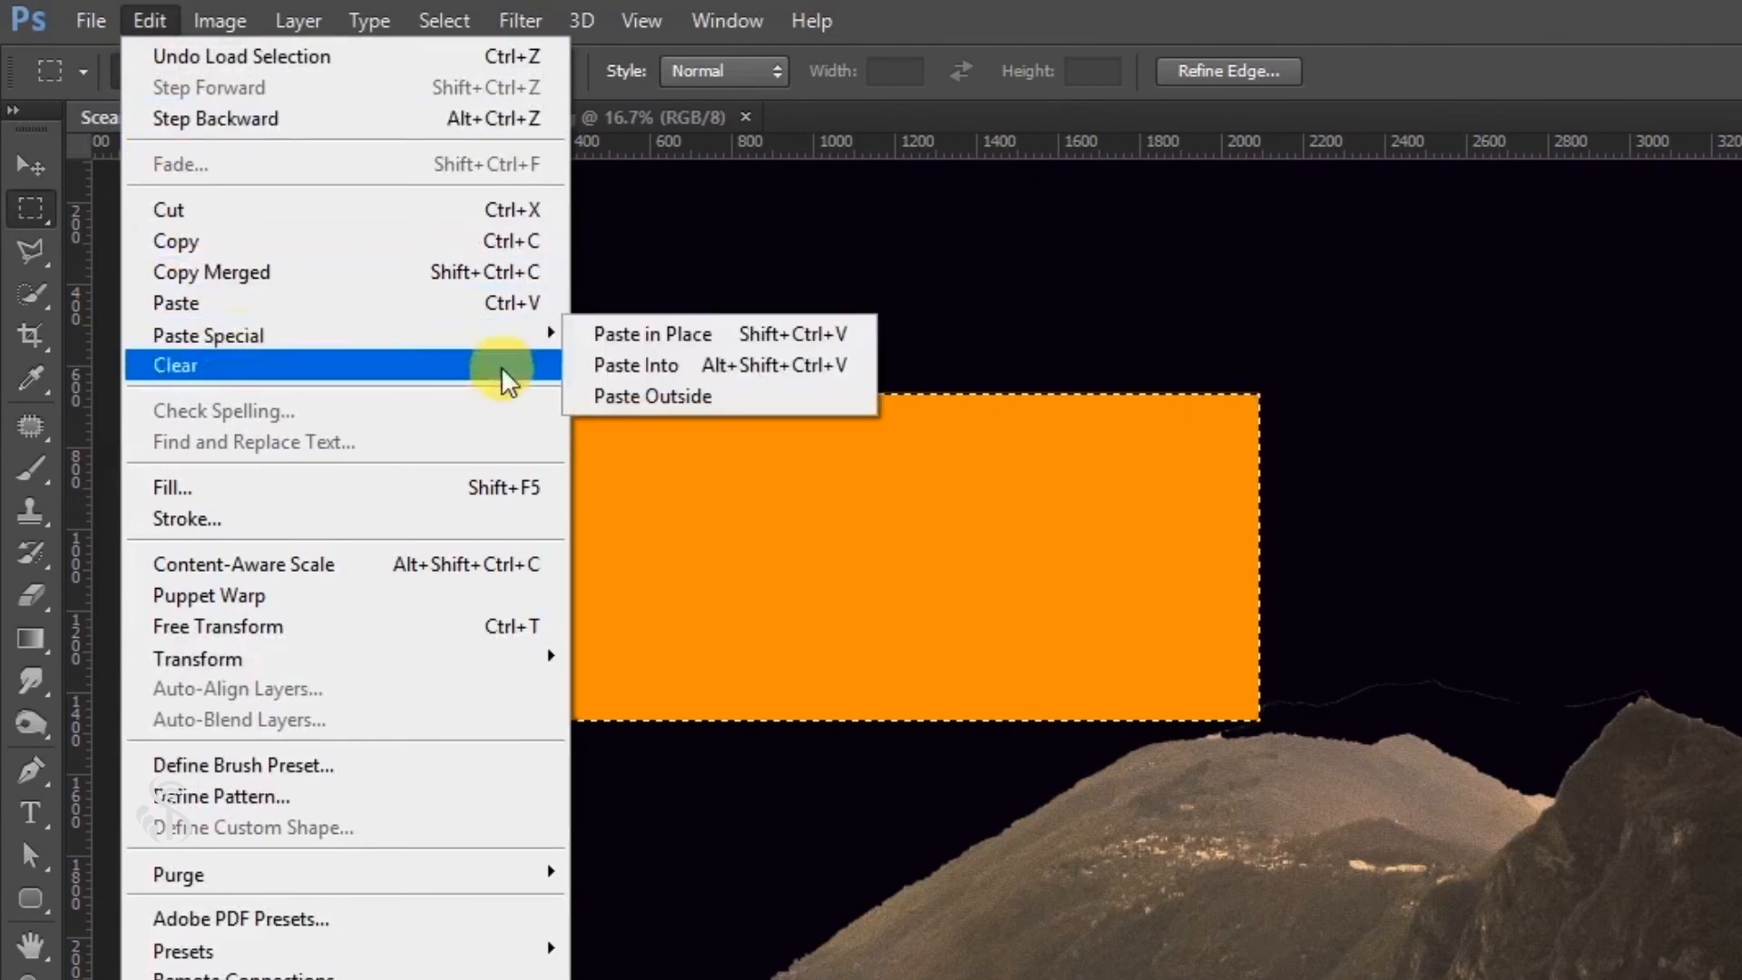
pyautogui.click(676, 368)
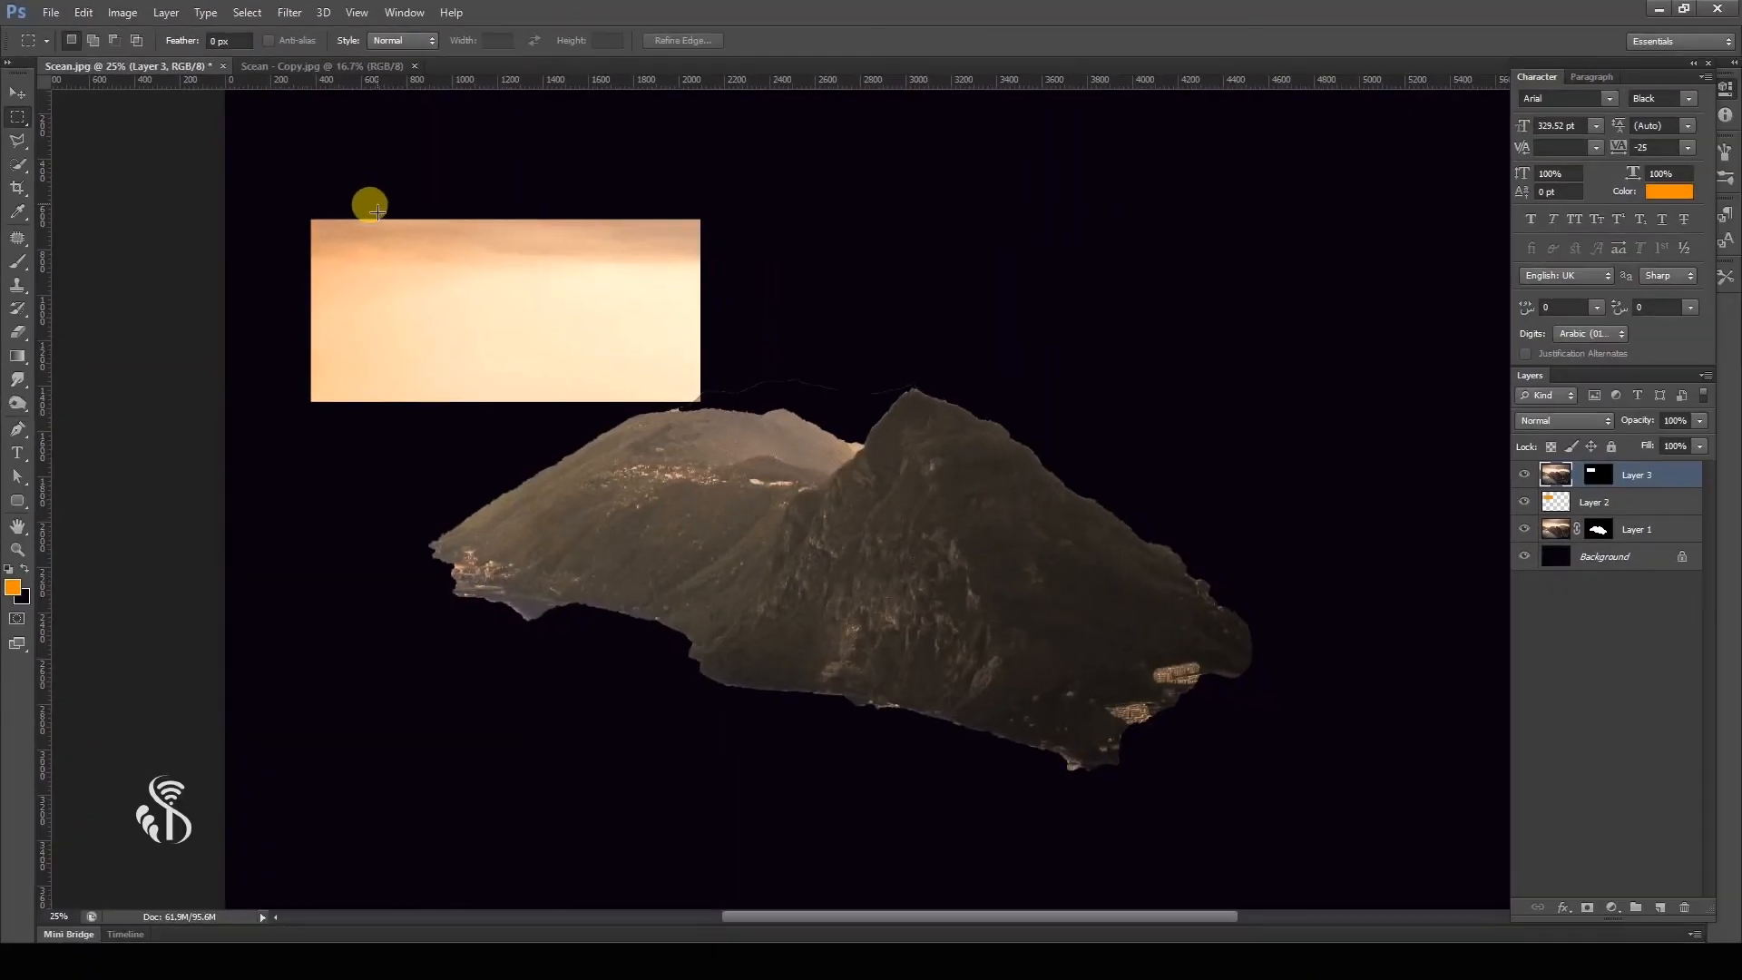
# - Scale down the pasted Layer 3 photo with Free Transform and position it so the mountain fits inside the rectangle
pyautogui.click(16, 94)
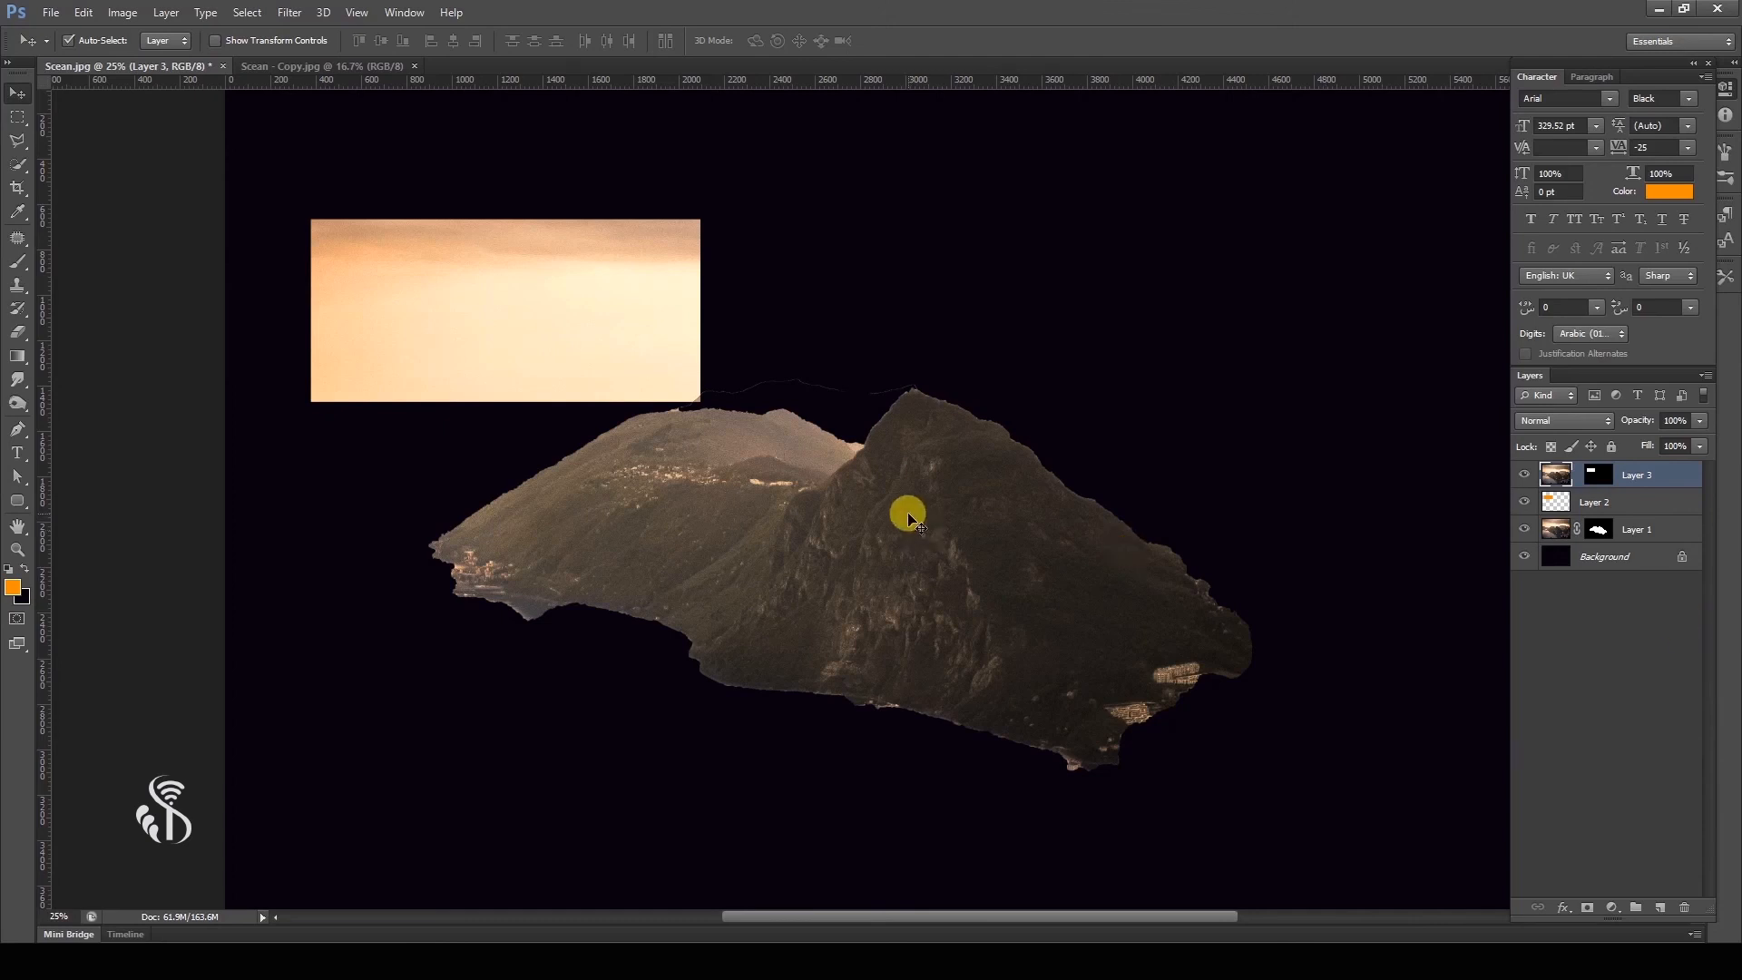
pyautogui.hotkey('ctrl', 't')
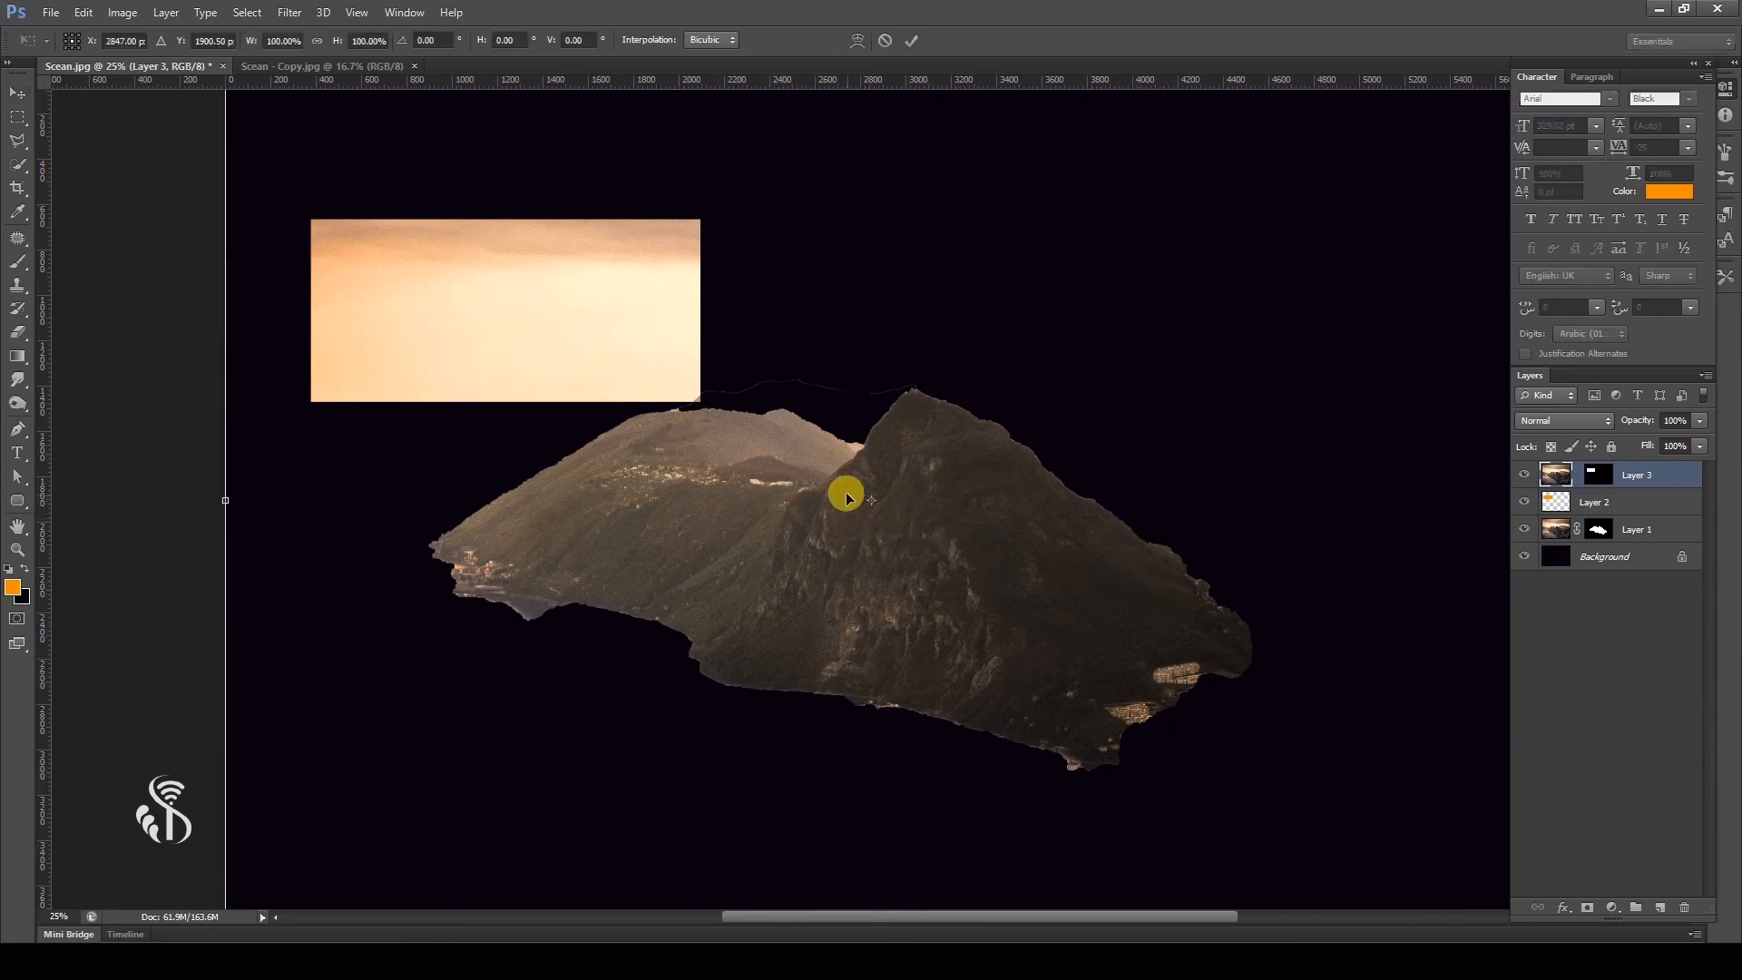
pyautogui.moveTo(871, 505); pyautogui.dragTo(518, 292)
pyautogui.hotkey('ctrl', '-')
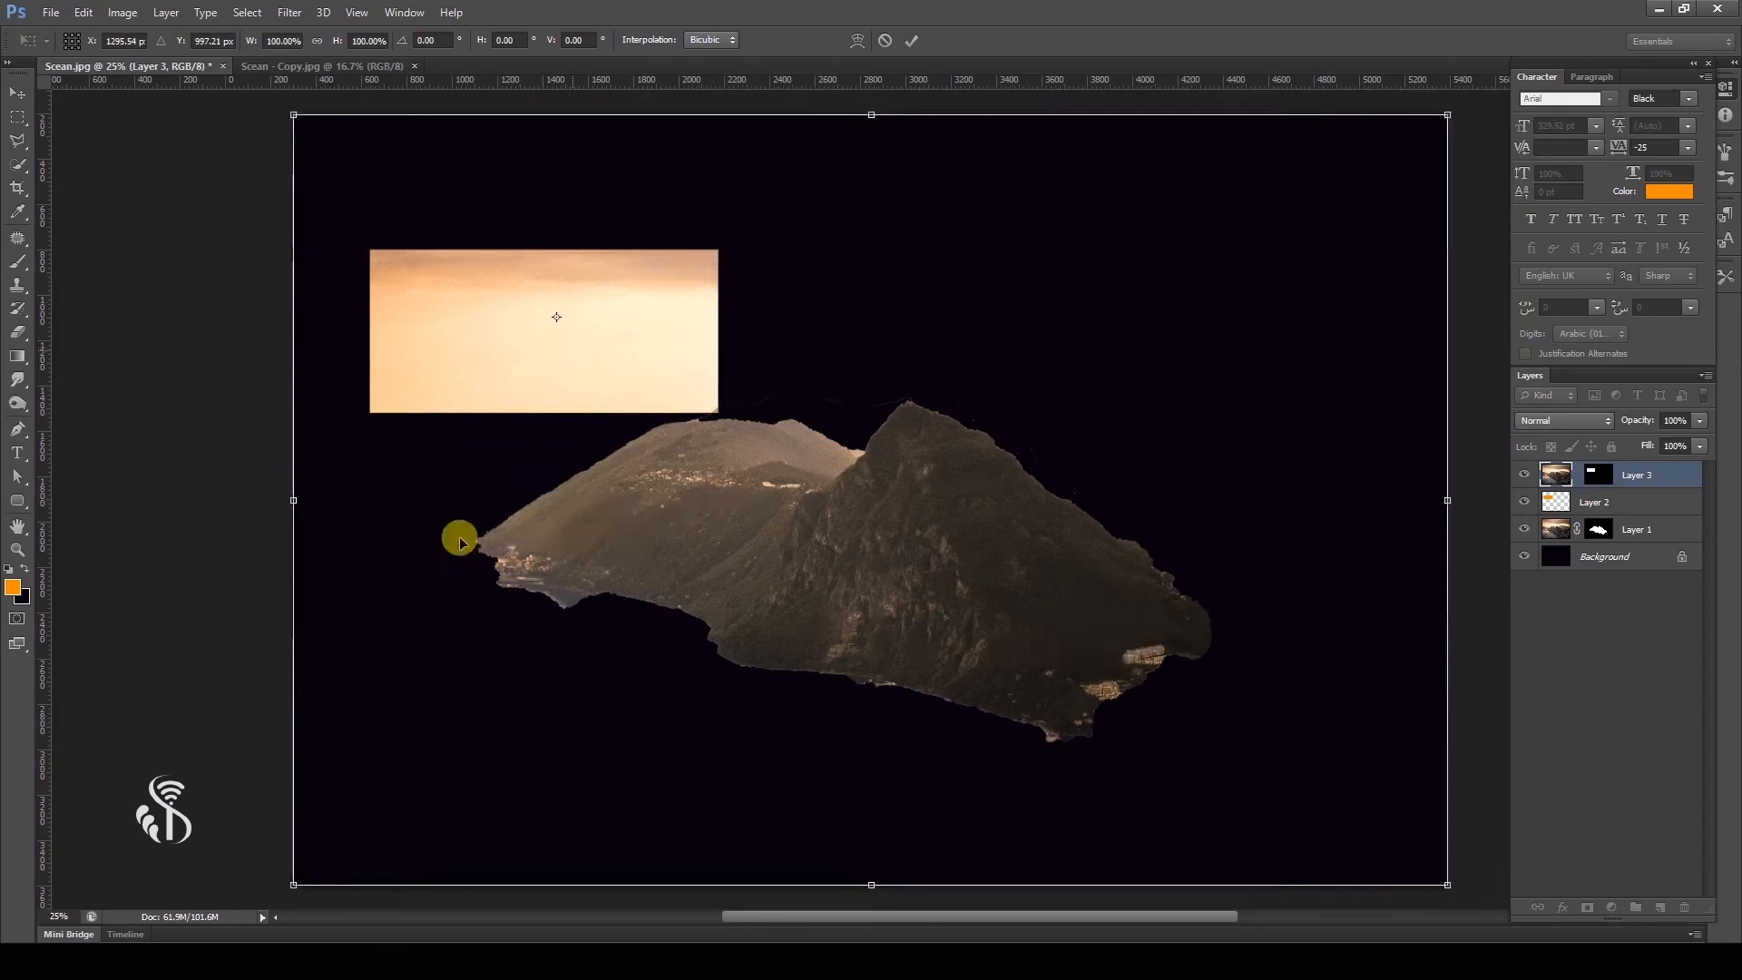
pyautogui.moveTo(440, 786); pyautogui.dragTo(541, 569)
pyautogui.moveTo(867, 360); pyautogui.dragTo(778, 307)
pyautogui.moveTo(869, 535); pyautogui.dragTo(826, 480)
pyautogui.moveTo(716, 395); pyautogui.dragTo(669, 372)
pyautogui.press('Return')
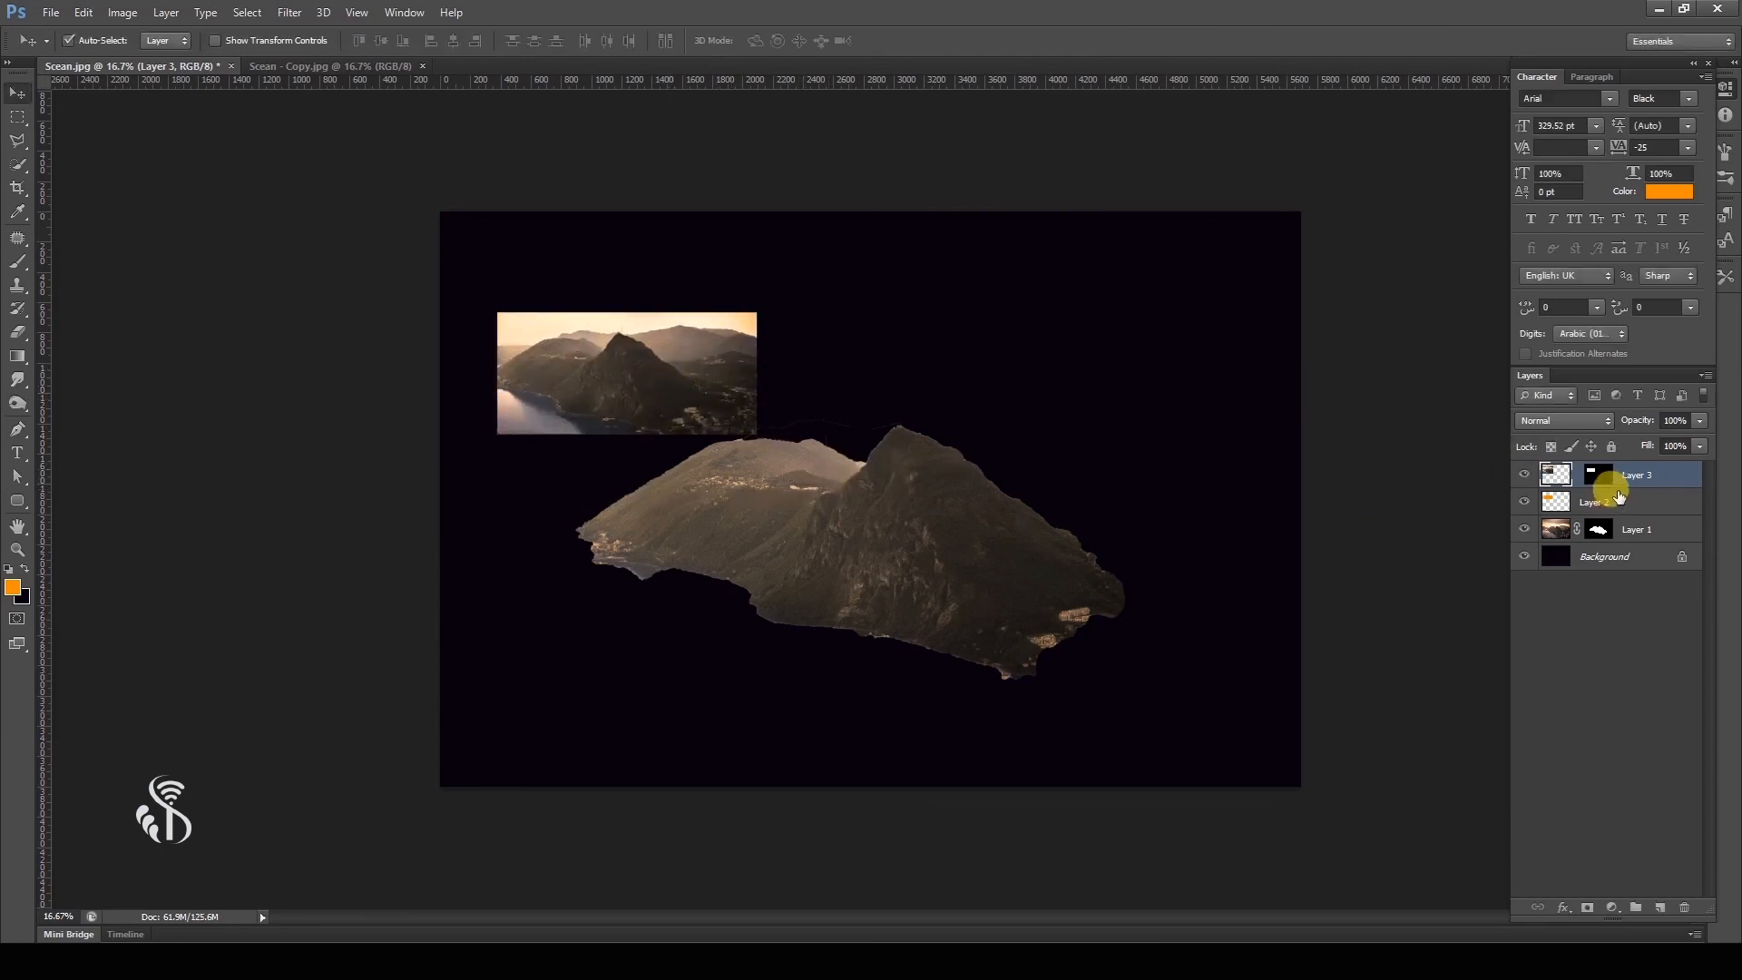
# - Reposition the Layer 3 photo inside its rectangular mask so the mountain and lake fill the frame
pyautogui.hotkey('ctrl', '+')
pyautogui.moveTo(482, 342); pyautogui.dragTo(535, 292)
pyautogui.moveTo(322, 277)
pyautogui.mouseDown()
pyautogui.moveTo(381, 234)
pyautogui.moveTo(345, 260)
pyautogui.mouseUp()
pyautogui.moveTo(535, 311); pyautogui.dragTo(541, 286)
# - Select Layer 2 and Layer 3 together and move the rectangle and its photo as one
pyautogui.click(1558, 499)
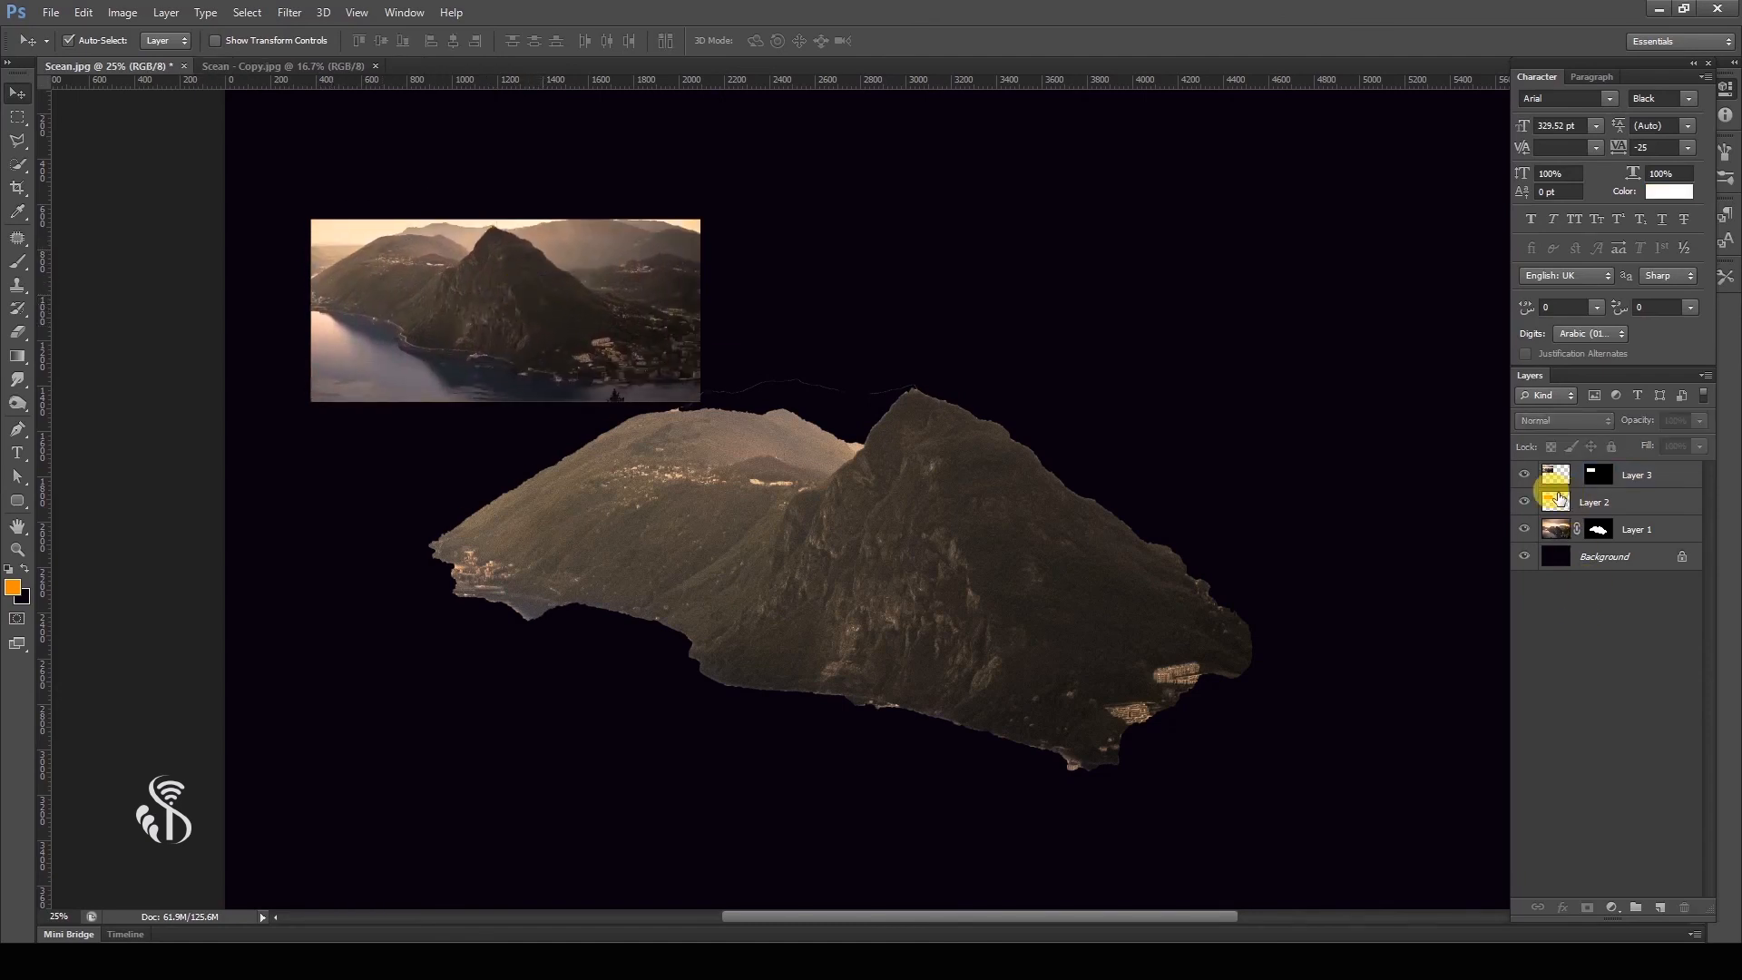
pyautogui.keyDown('shift'); pyautogui.click(1553, 476); pyautogui.keyUp('shift')
pyautogui.moveTo(497, 354)
pyautogui.mouseDown()
pyautogui.moveTo(650, 299)
pyautogui.moveTo(937, 276)
pyautogui.moveTo(436, 330)
pyautogui.moveTo(508, 353)
pyautogui.moveTo(537, 335)
pyautogui.moveTo(474, 335)
pyautogui.moveTo(493, 345)
pyautogui.mouseUp()
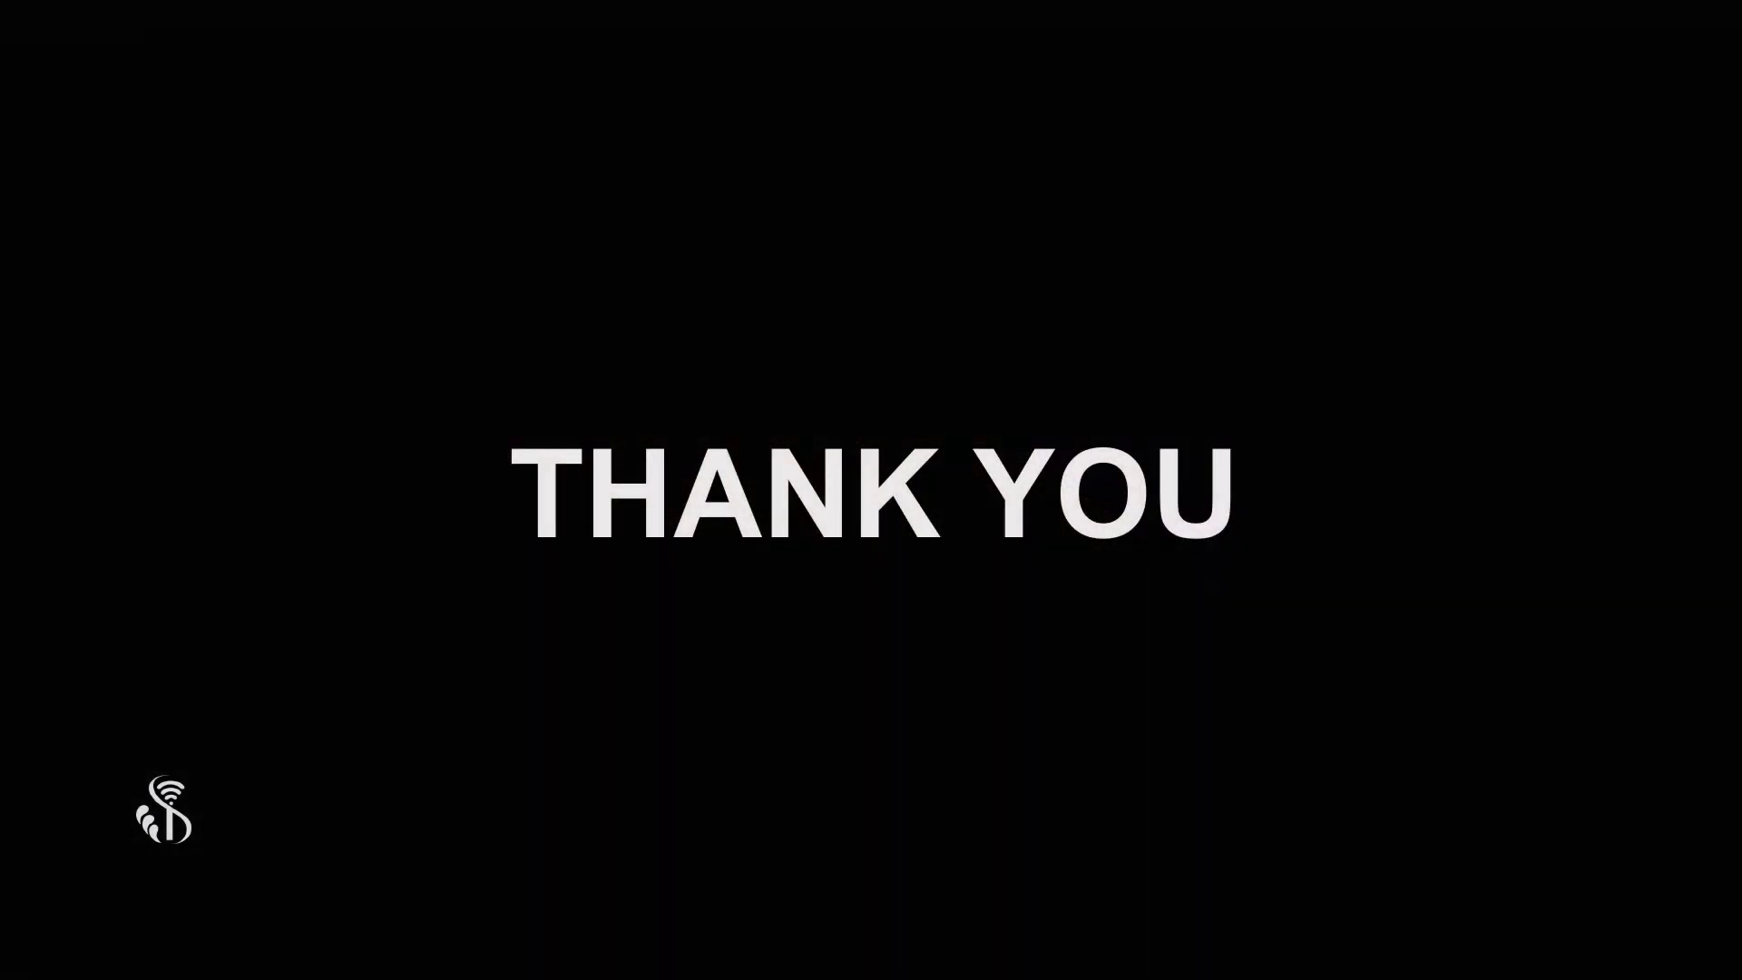